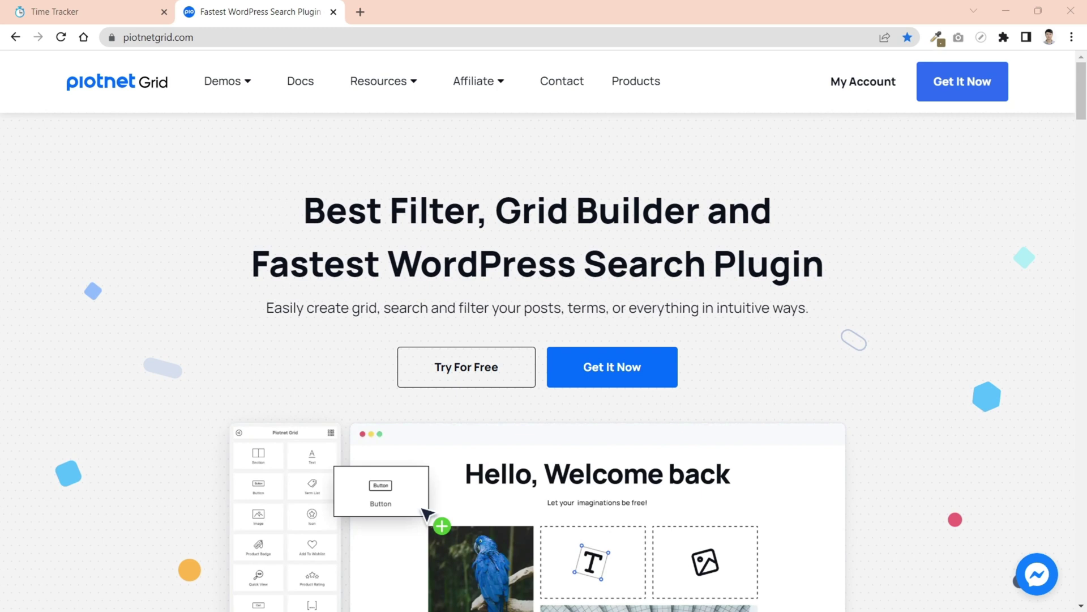
Open the WooCommerce demo shop and scroll down to the Clothing archive filters.
mouse_move(227, 91)
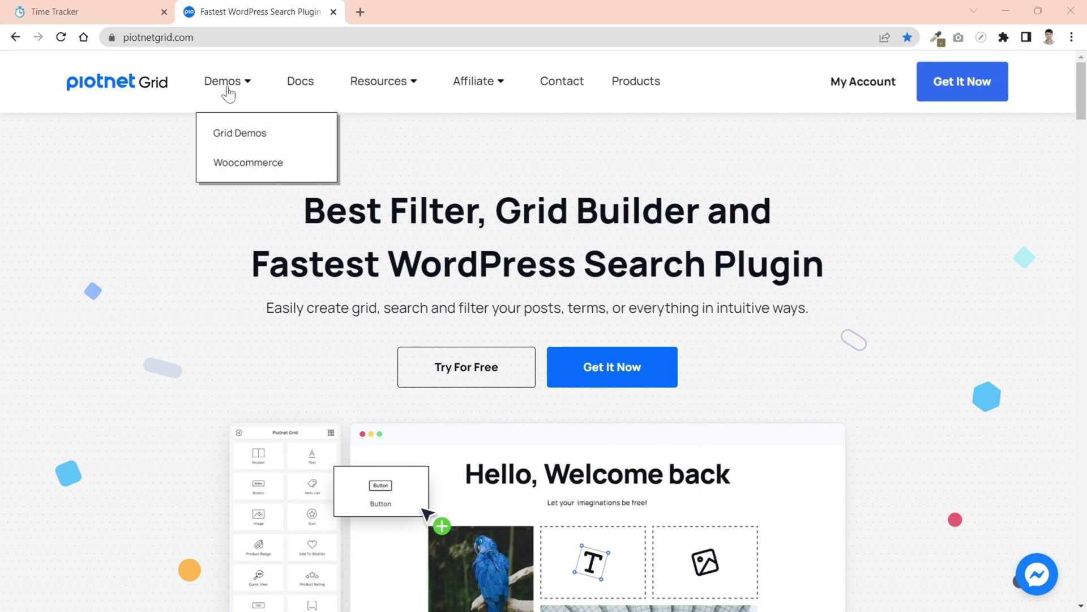
click(237, 169)
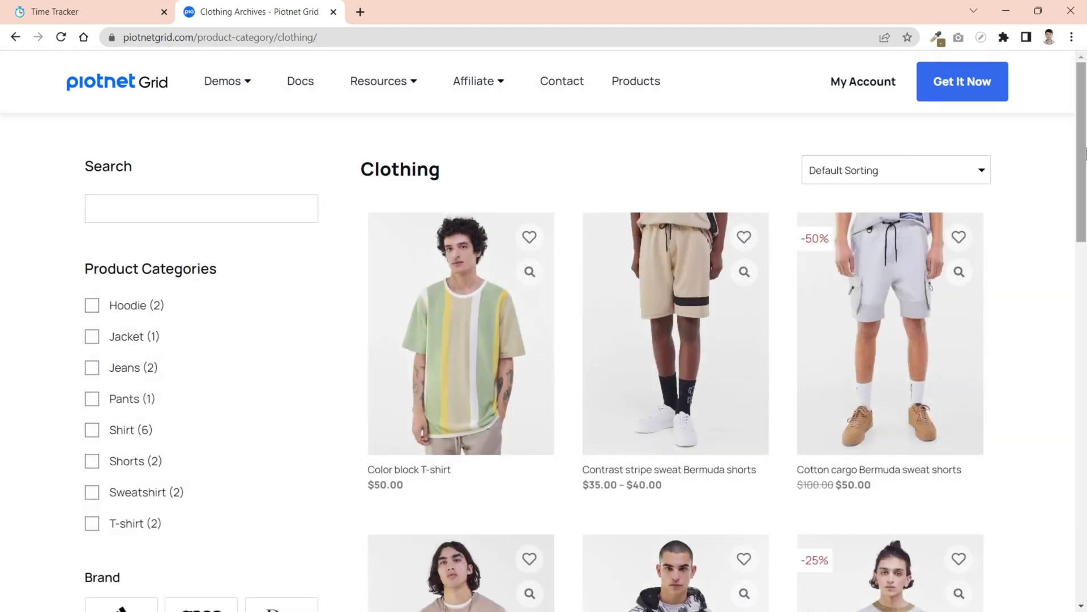
drag(1083, 152, 1079, 259)
scroll(1079, 260, down, 1)
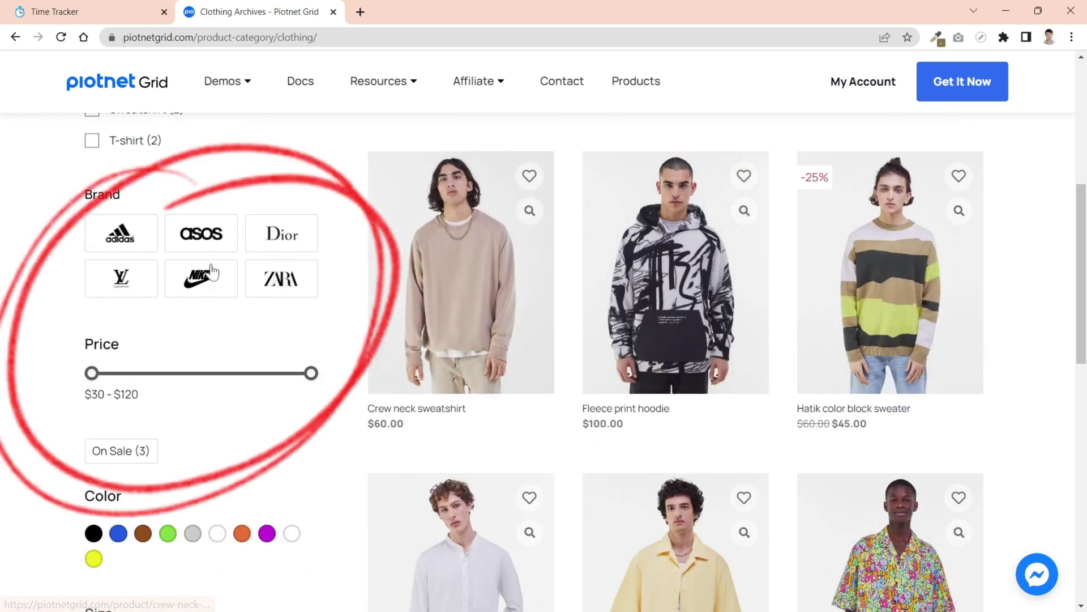
Filter the clothing by Adidas, remove it, then filter by the Nike brand logo.
click(124, 243)
mouse_move(1080, 240)
mouse_down()
mouse_move(1083, 138)
mouse_move(1085, 245)
mouse_up()
click(150, 278)
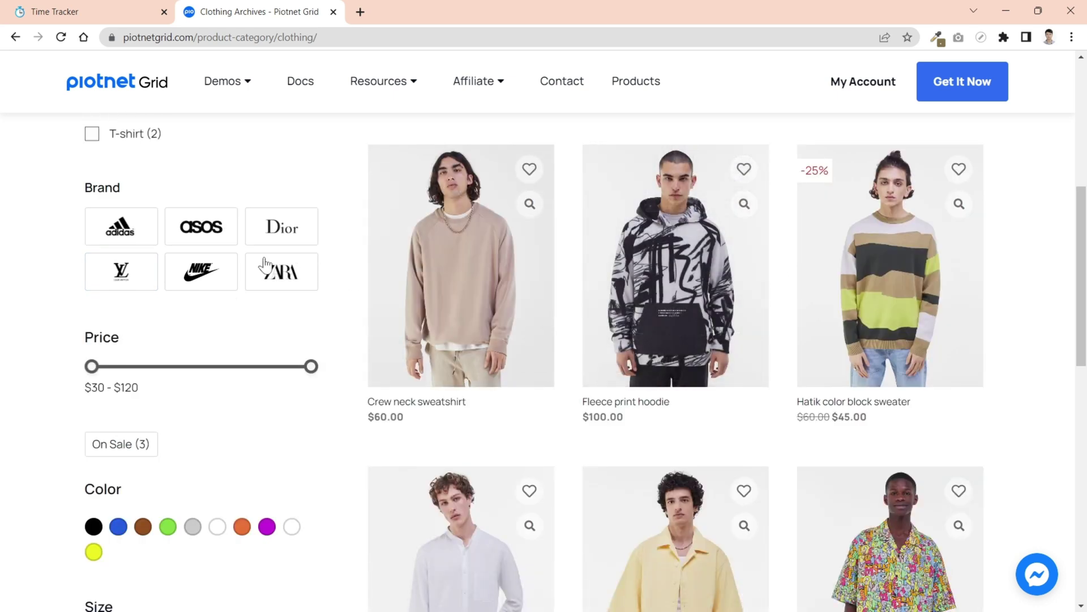
click(221, 280)
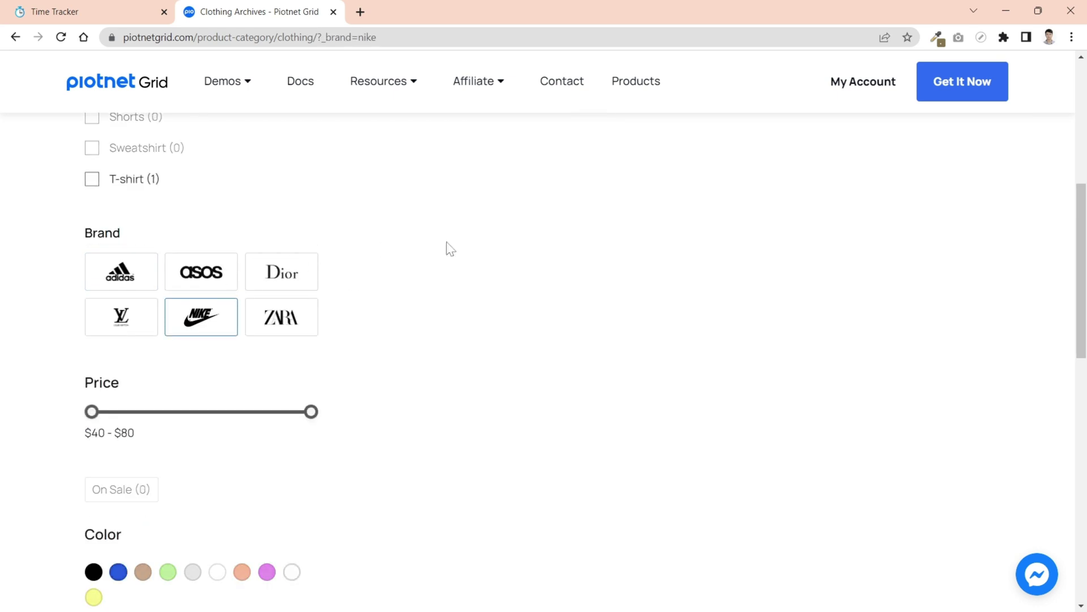
drag(1084, 243, 1085, 141)
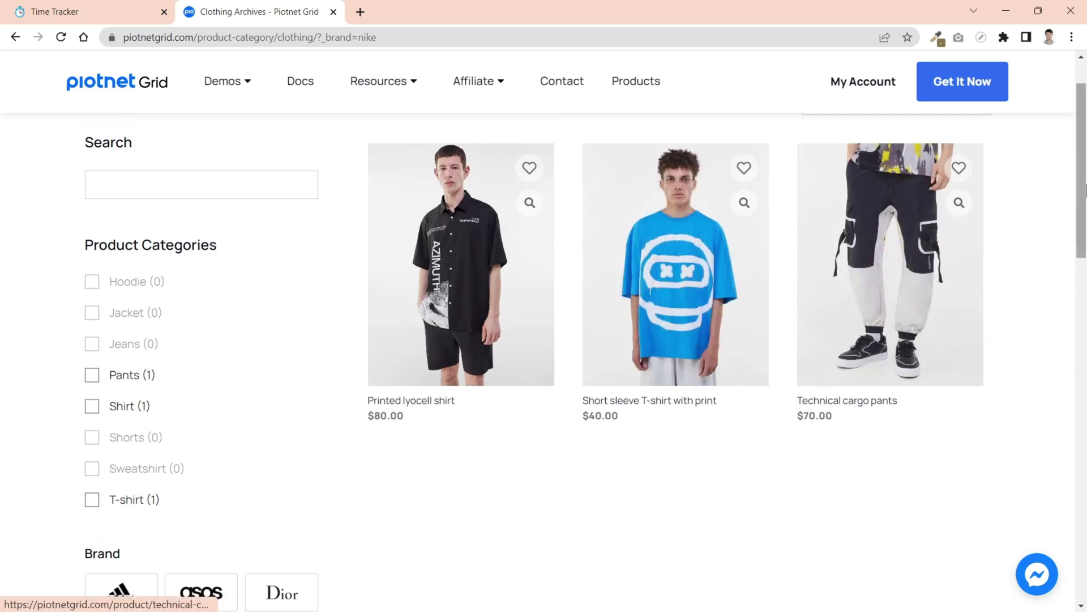
drag(1086, 191, 1085, 427)
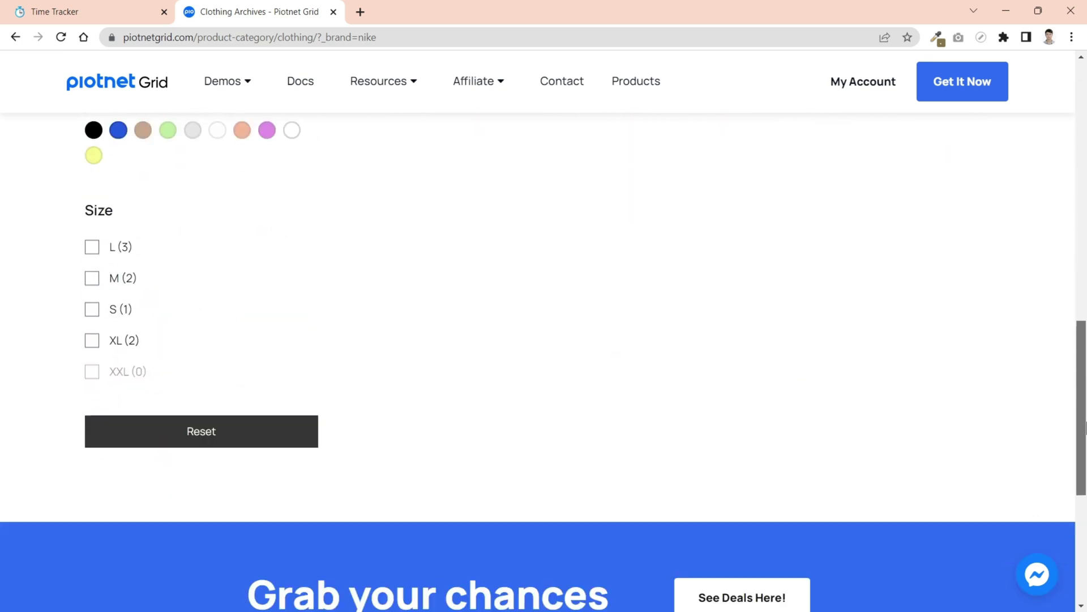
Reset the filters and narrow the Price slider to $70–$100.
click(196, 441)
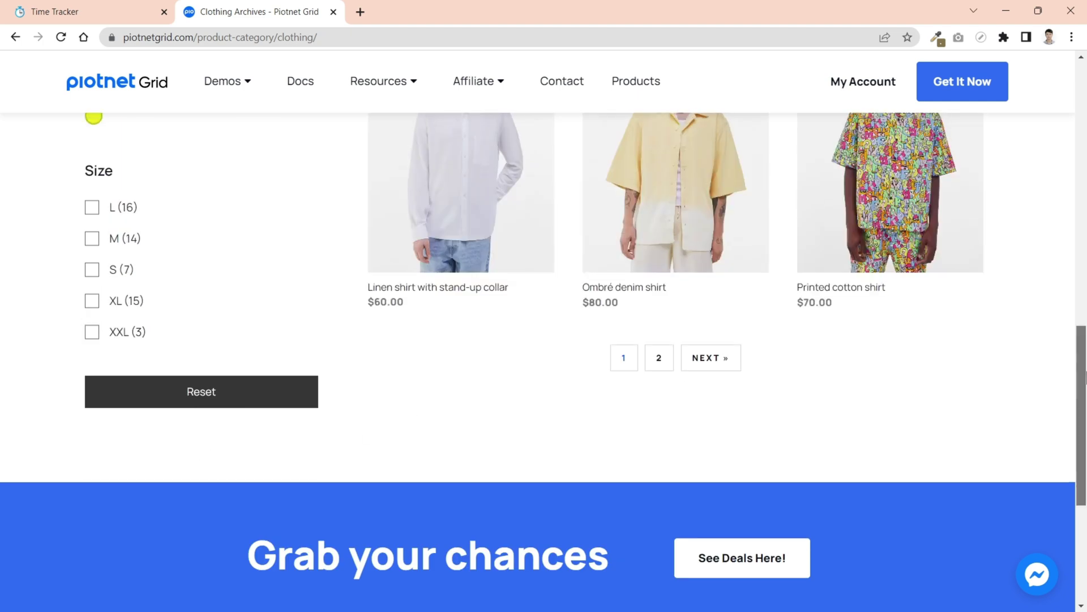
scroll(779, 242, up, 9)
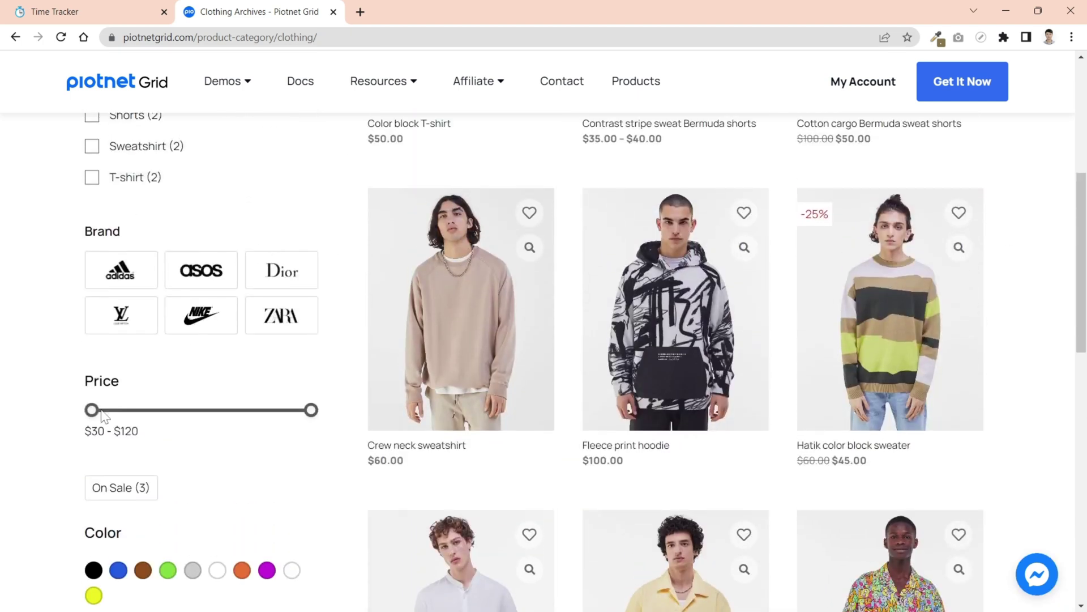
drag(92, 409, 189, 411)
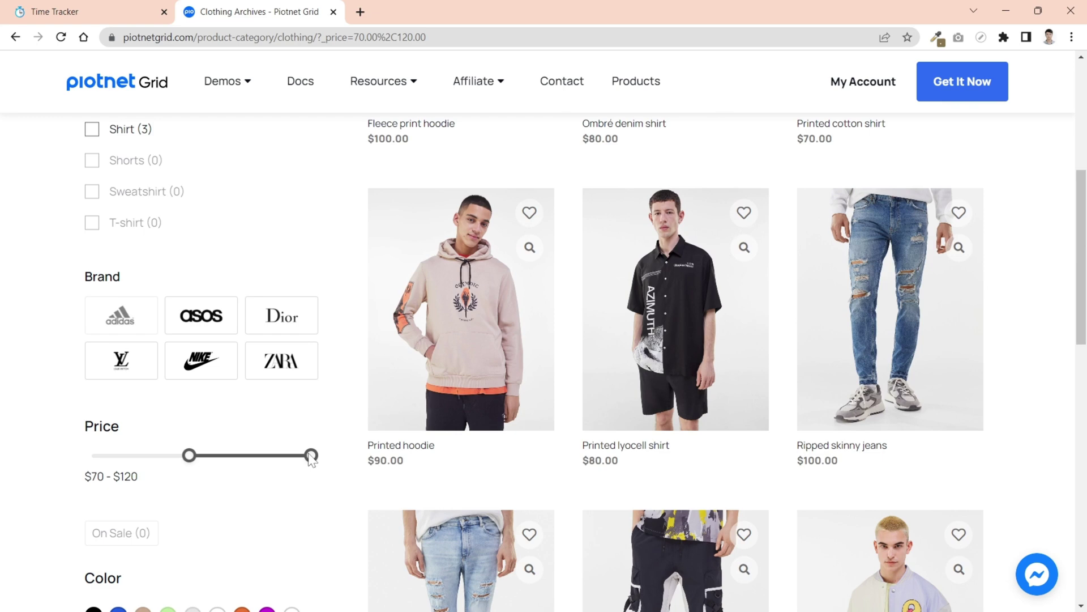
drag(311, 456, 263, 456)
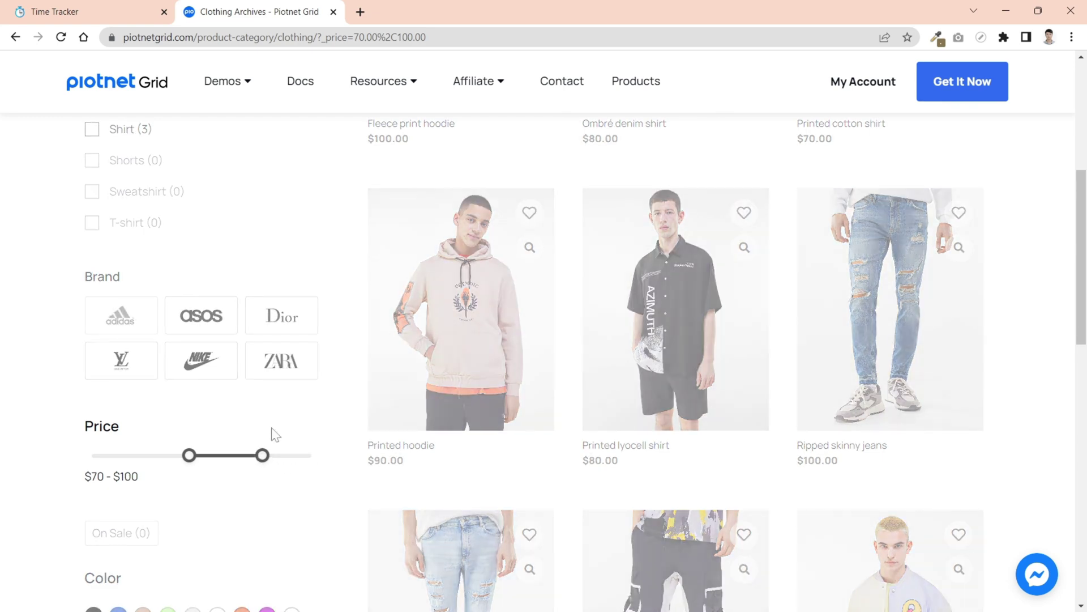
drag(1081, 256, 1084, 393)
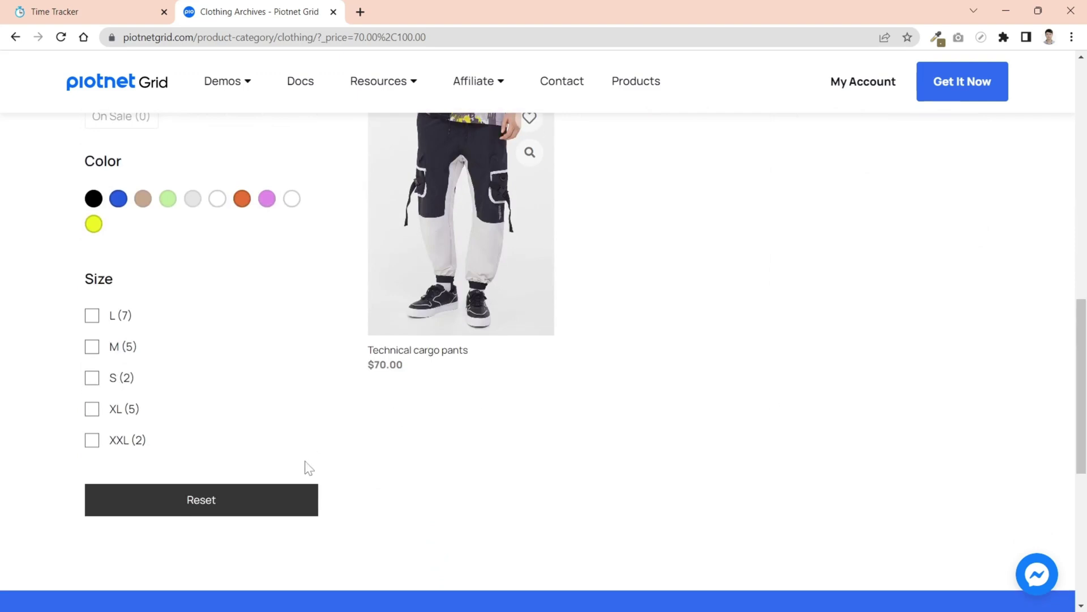
Reset the price filter and show only On Sale products.
click(232, 513)
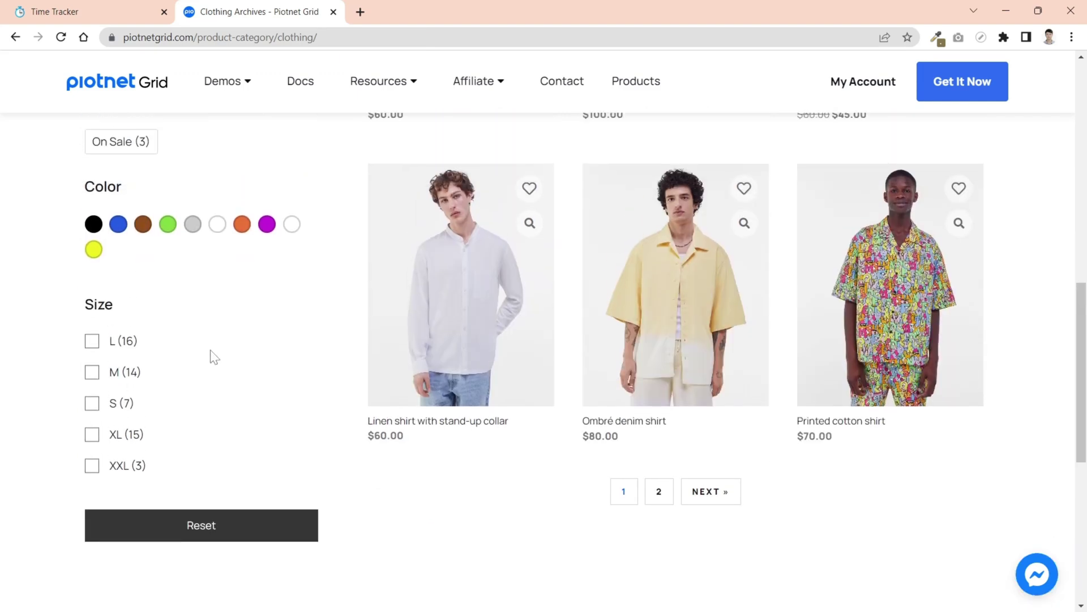
scroll(214, 357, up, 3)
click(130, 360)
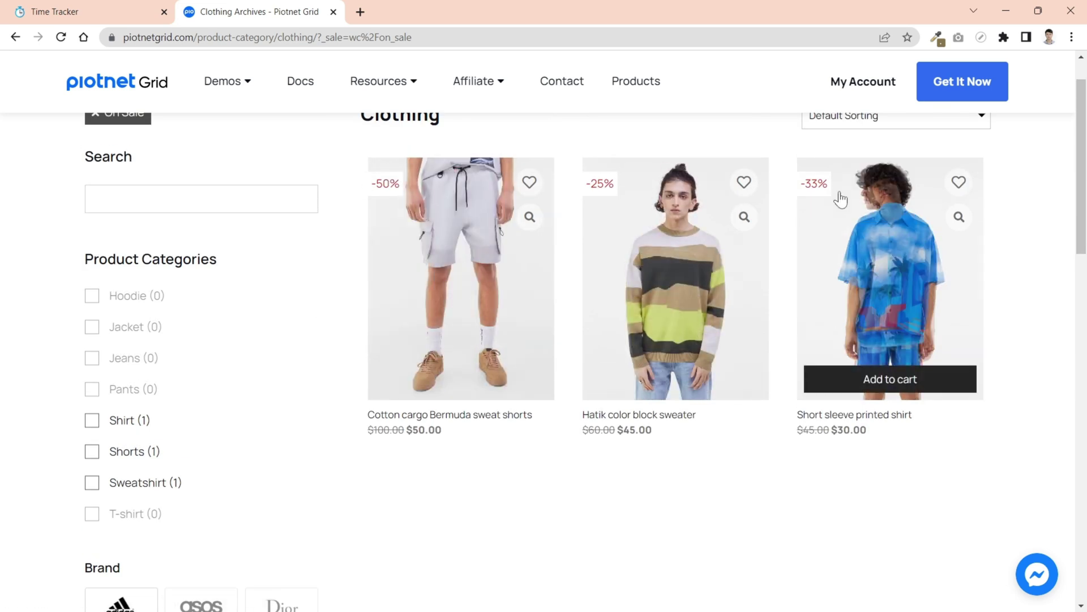
drag(1085, 183, 1086, 211)
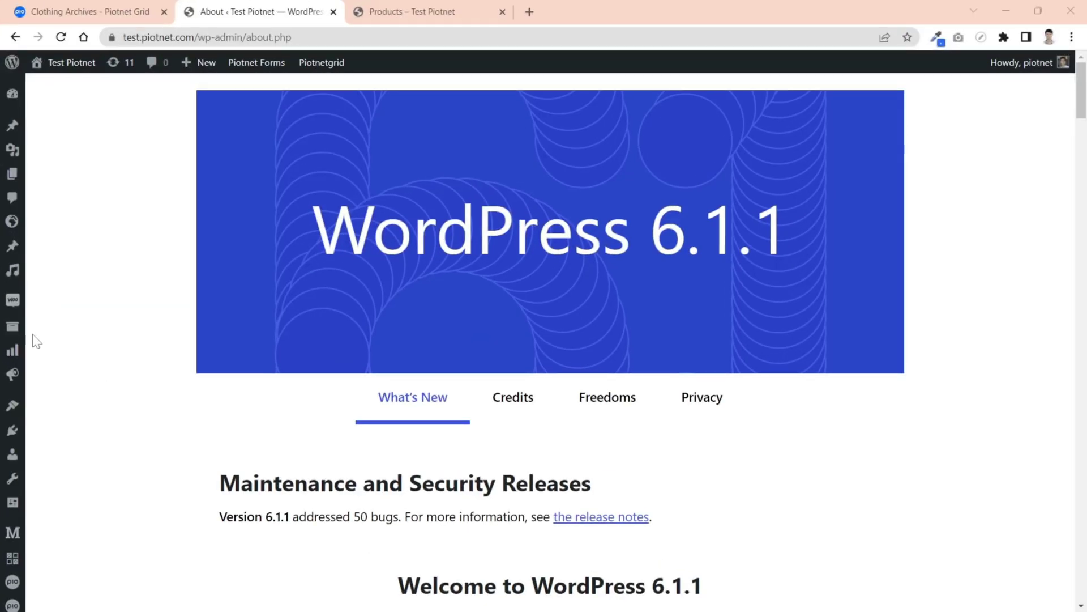
Under Products > Brands, give Adidas the adidas logo as its Piotnetgrid Term Image and update.
mouse_move(14, 331)
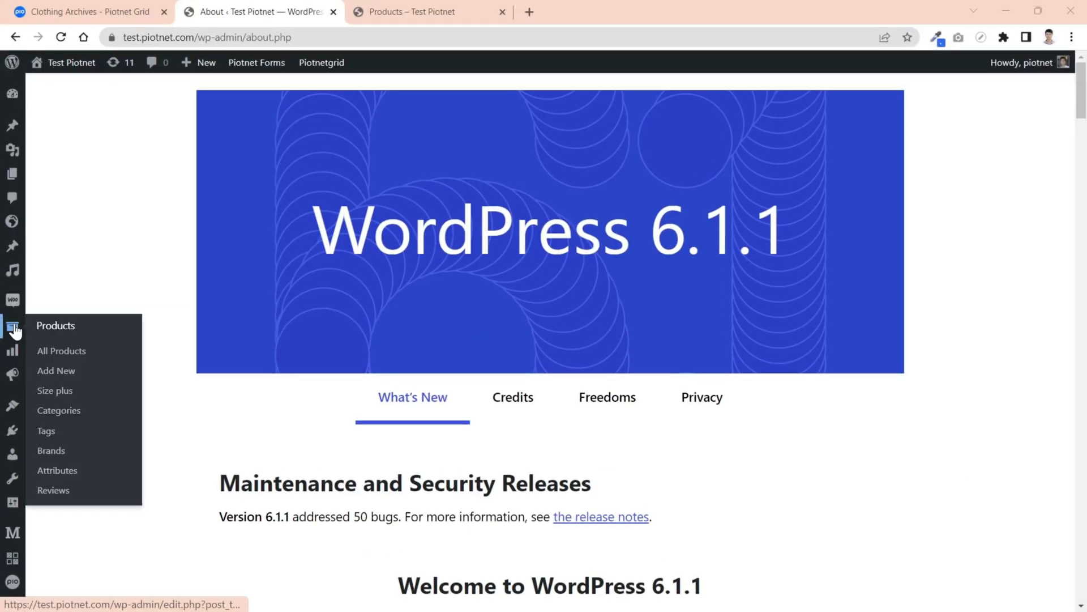
click(57, 452)
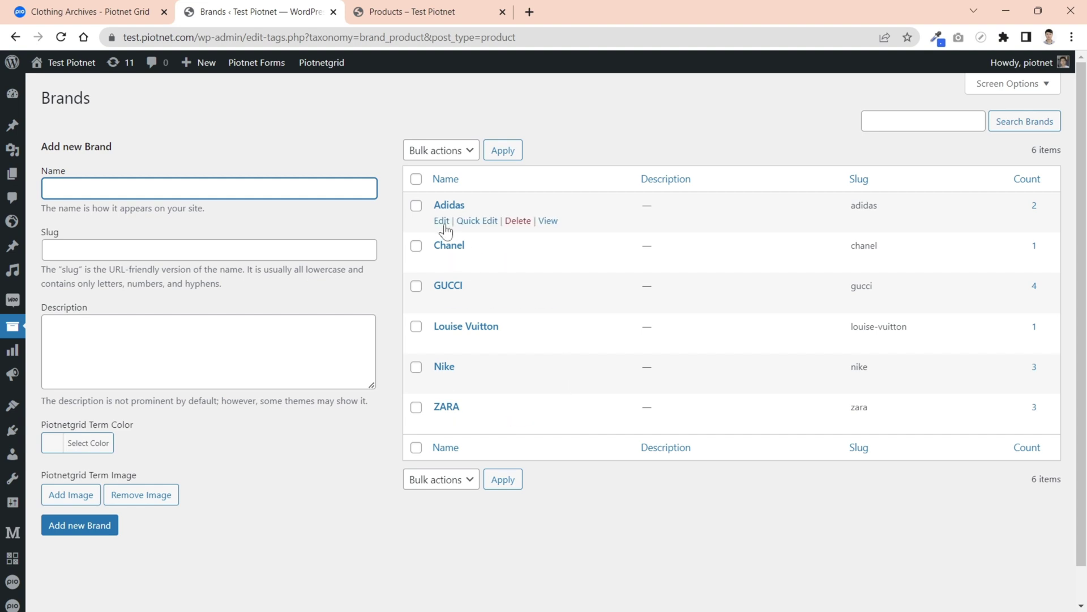
click(440, 222)
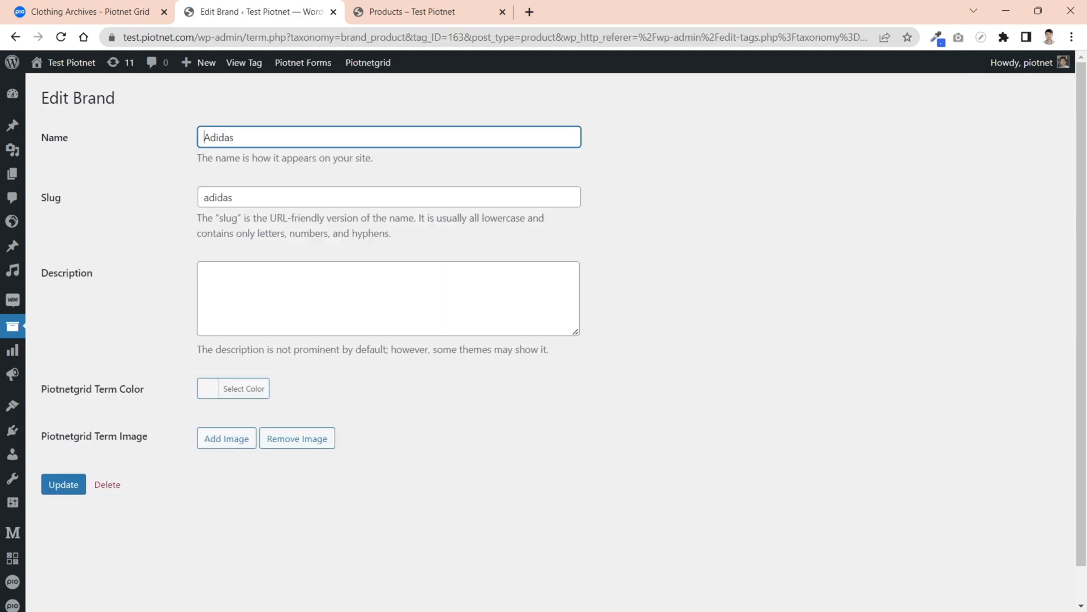
click(226, 445)
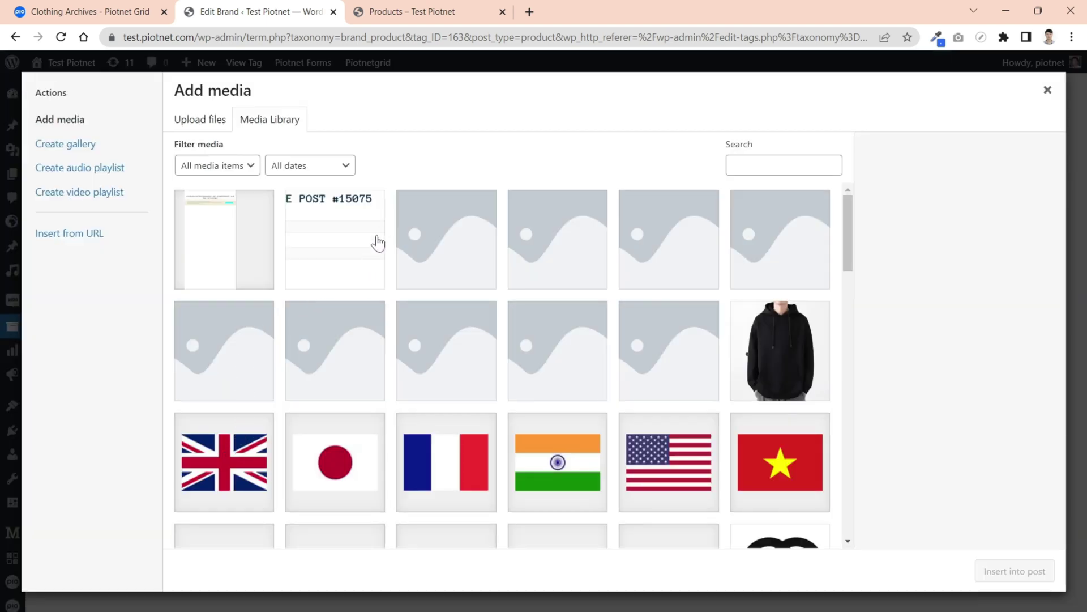
scroll(716, 297, down, 1)
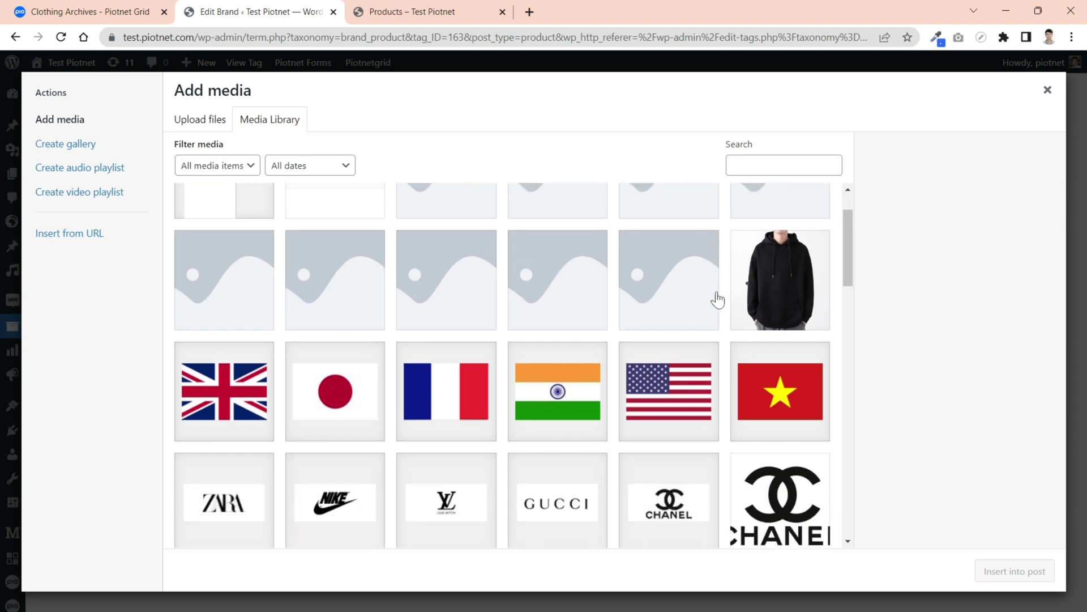
scroll(720, 296, down, 1)
scroll(726, 306, down, 1)
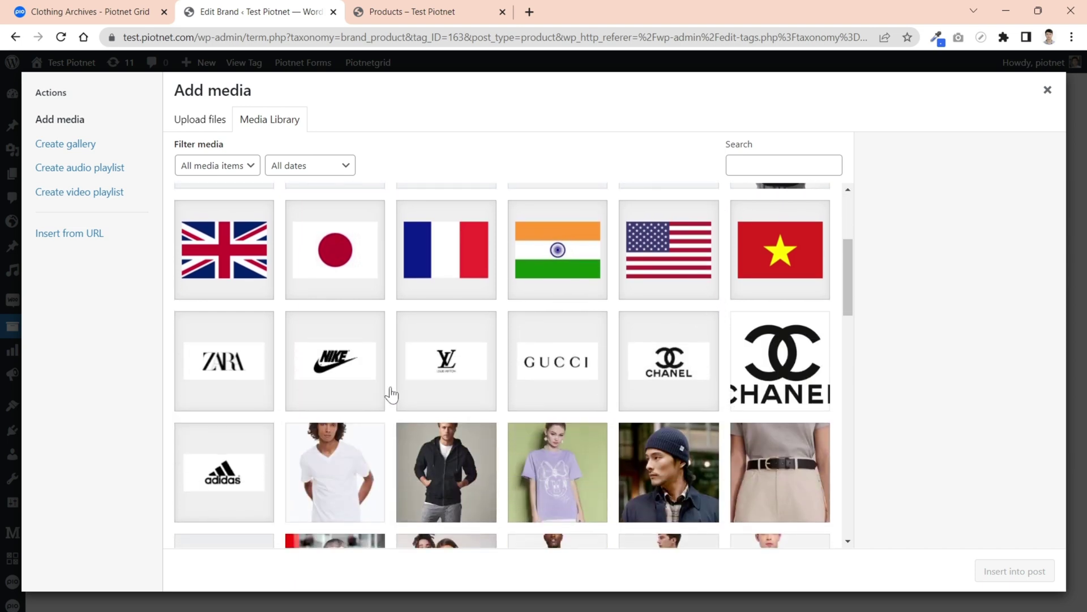
click(219, 468)
click(1009, 572)
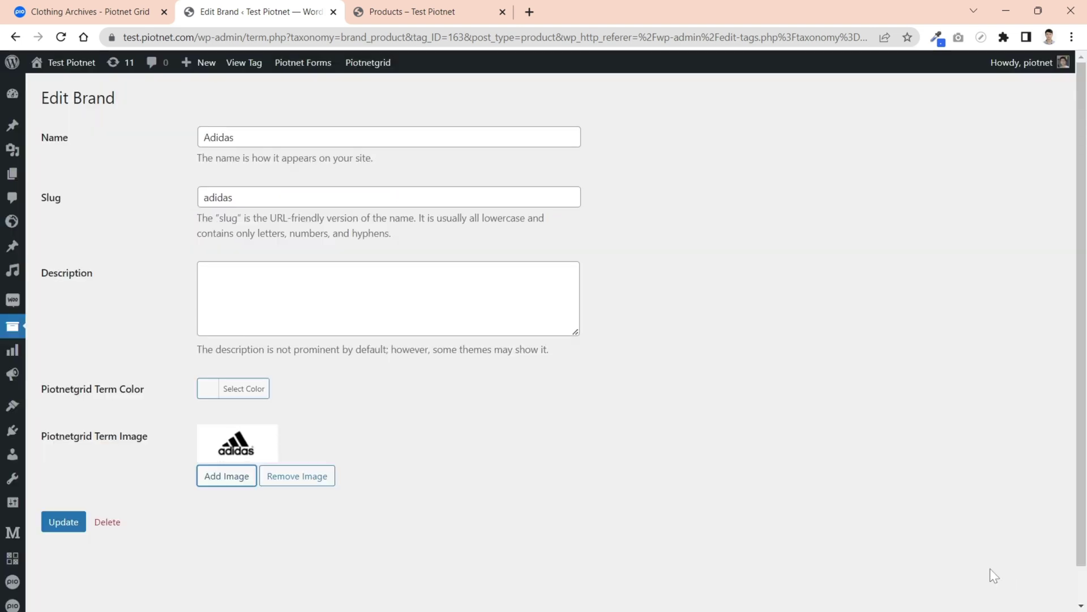
click(64, 521)
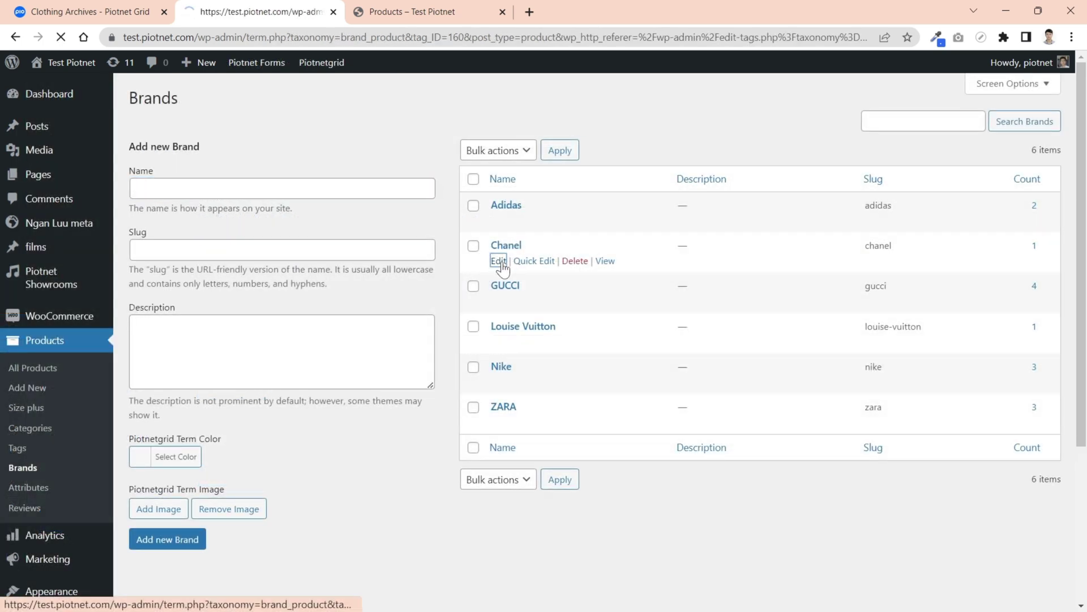
Set the Chanel logo as the Chanel brand's Piotnetgrid Term Image and update the brand.
click(505, 244)
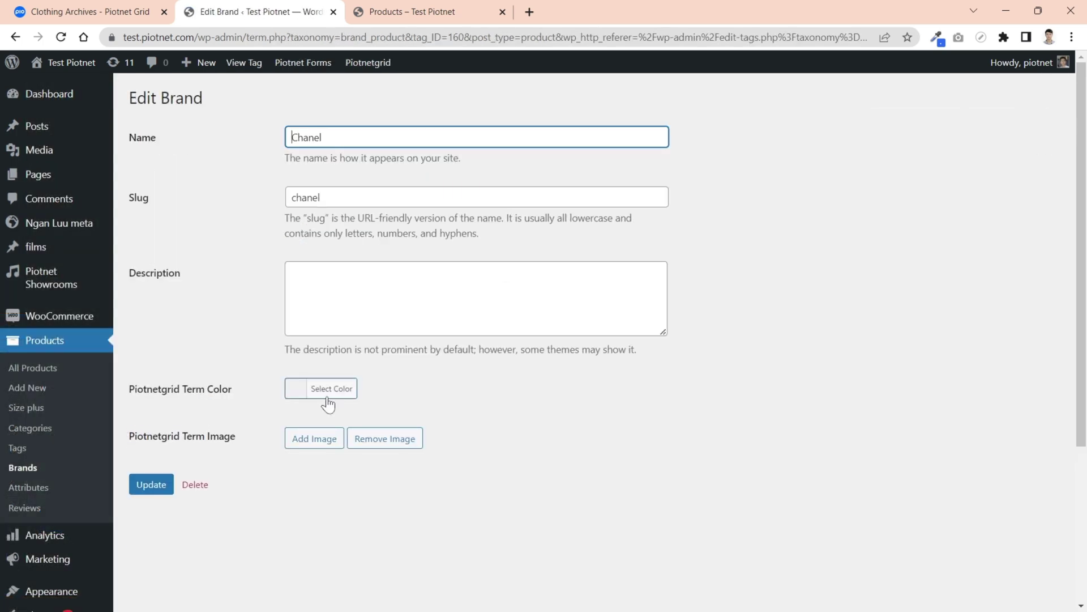
click(327, 448)
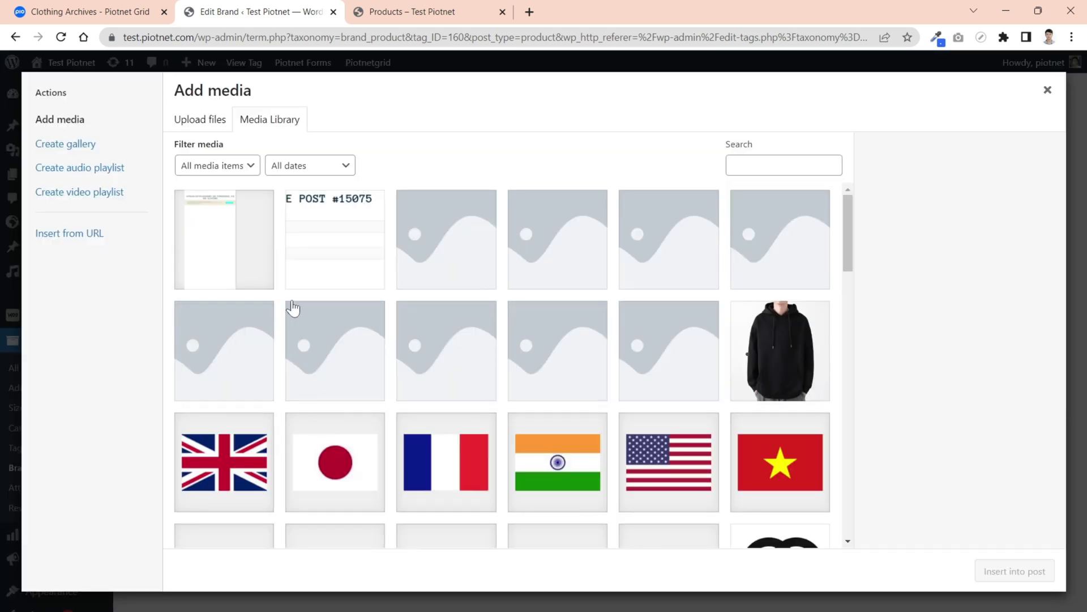
scroll(381, 348, down, 1)
scroll(382, 348, down, 3)
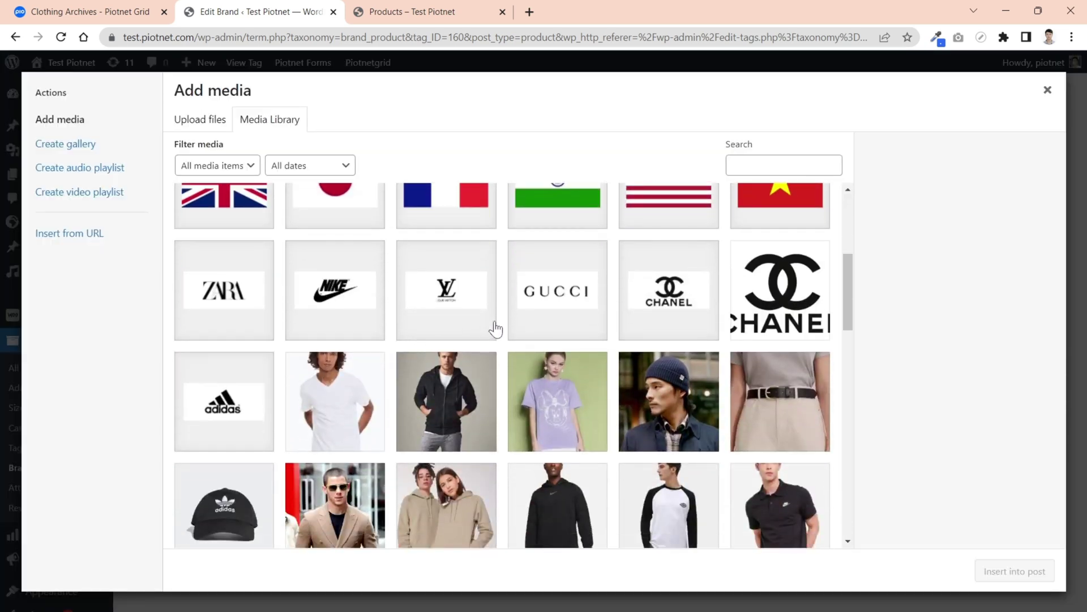
click(657, 296)
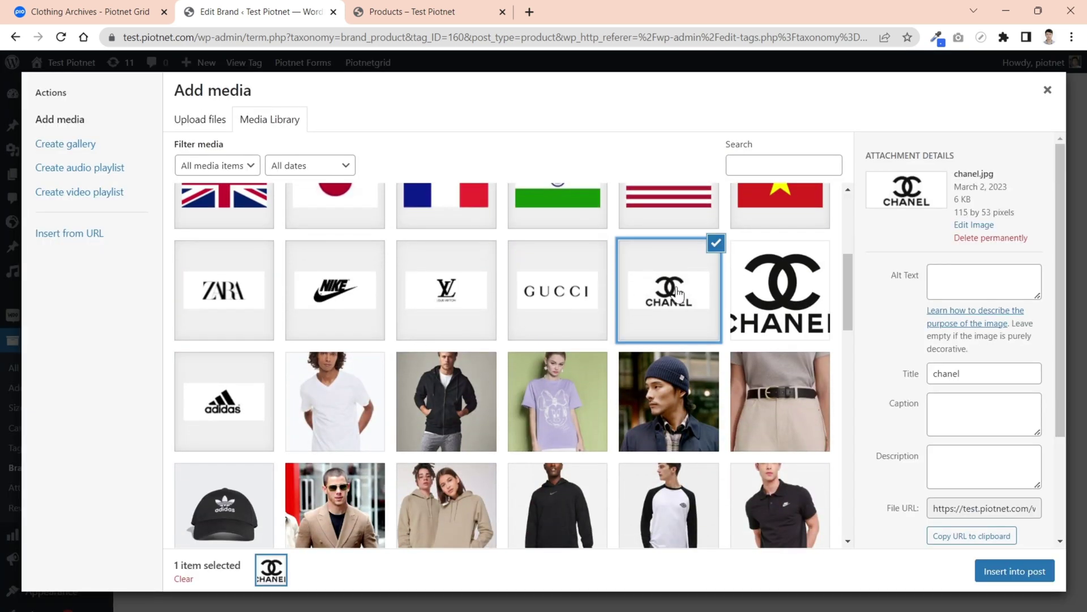
click(1016, 572)
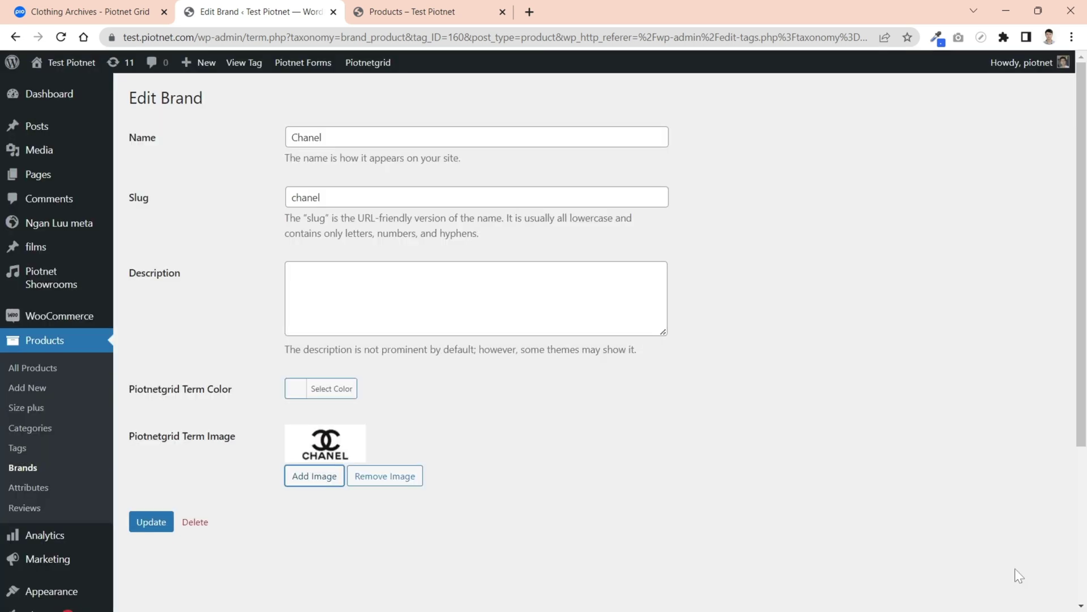
click(152, 522)
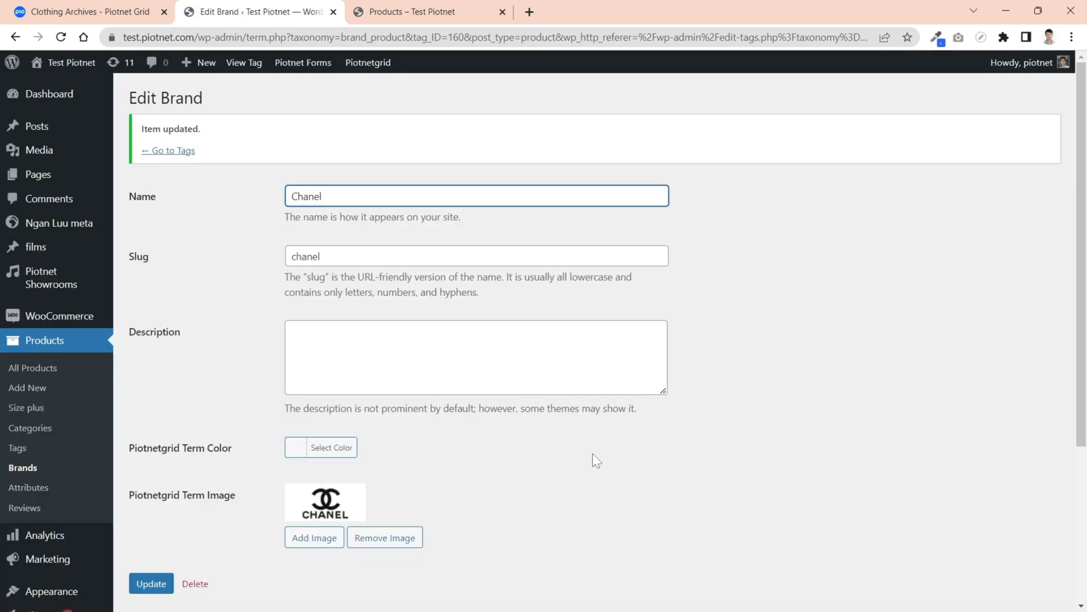
click(621, 452)
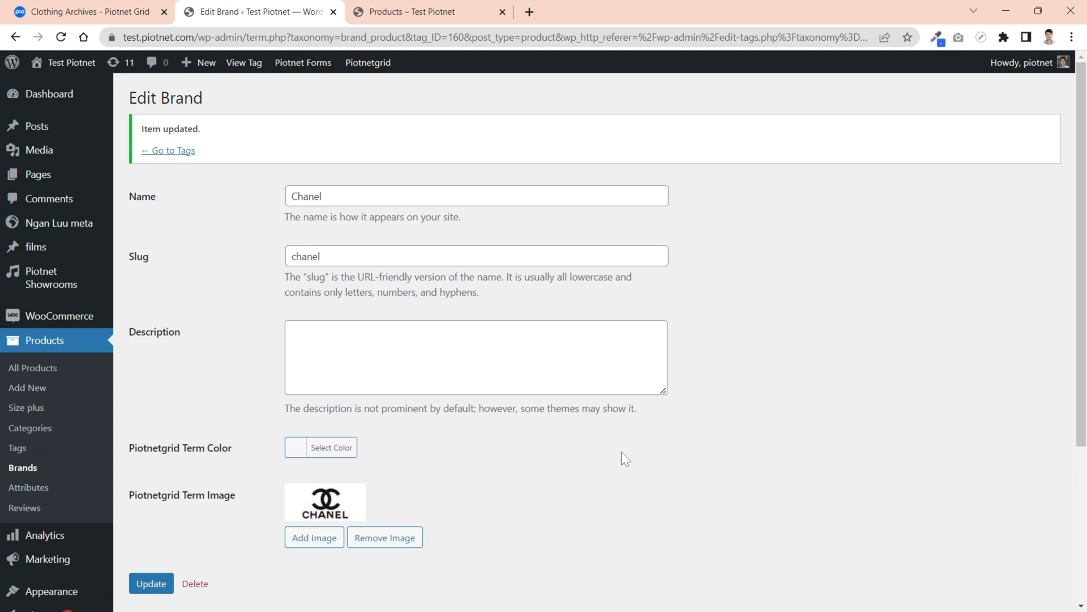
Publish a new facet titled 'Product filters' and open it in the Piotnet Grid builder.
click(438, 16)
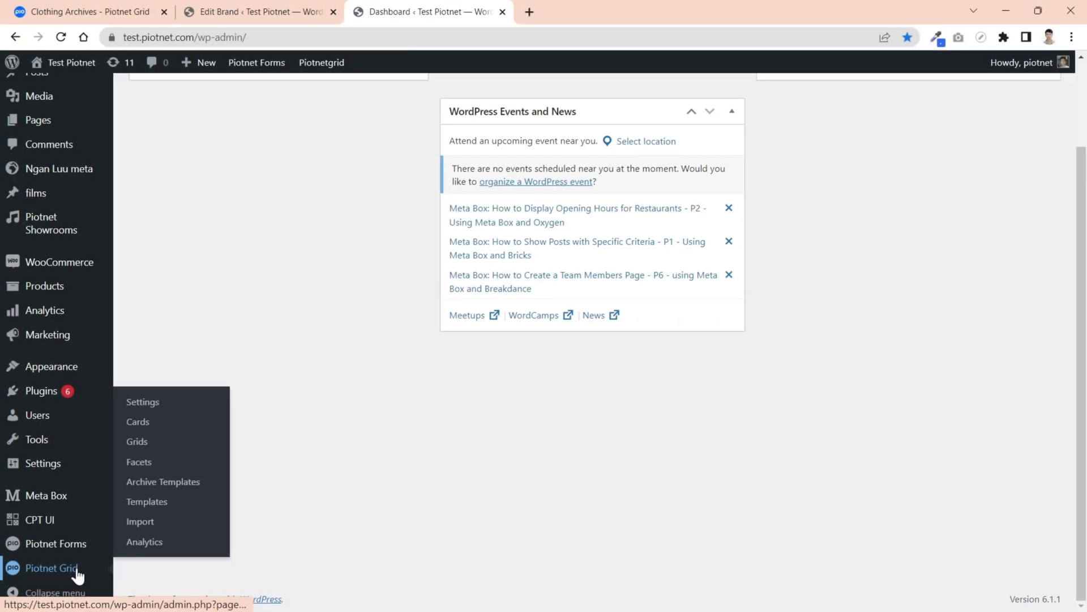
click(139, 465)
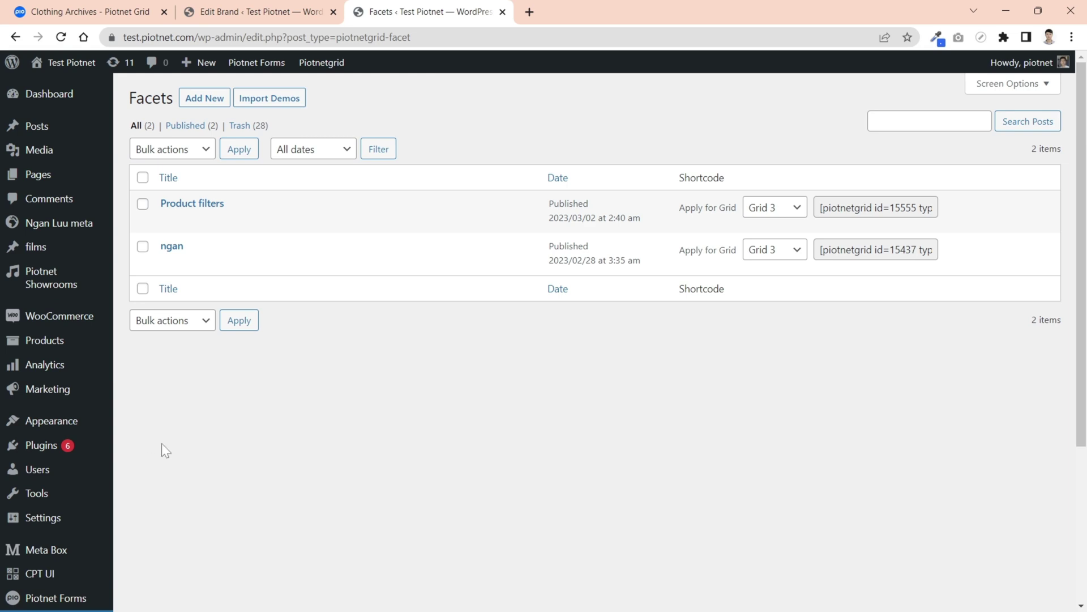
click(208, 100)
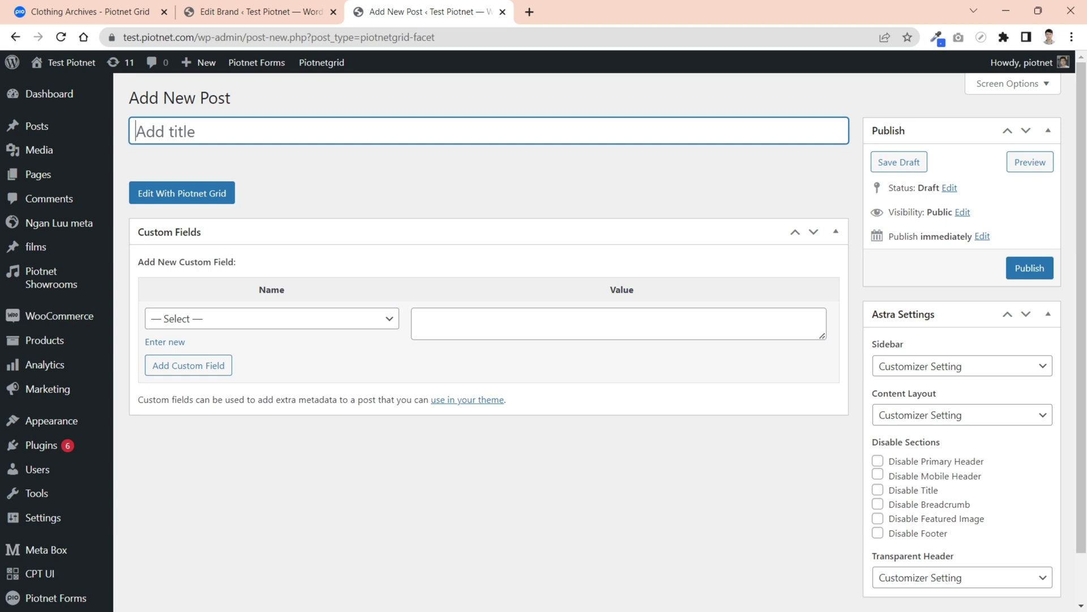
text(Product filters)
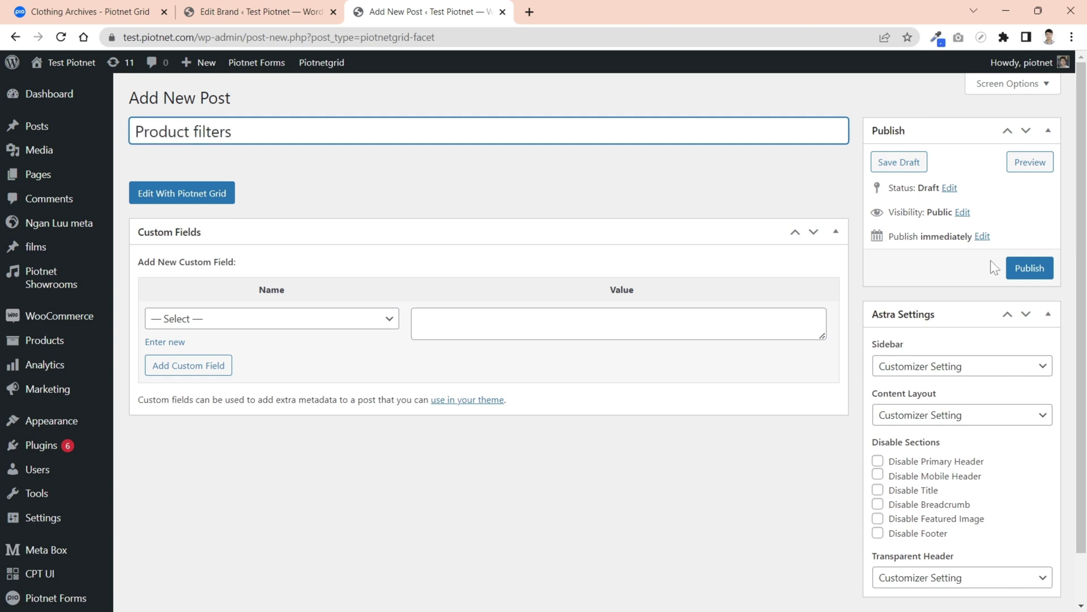
click(1030, 268)
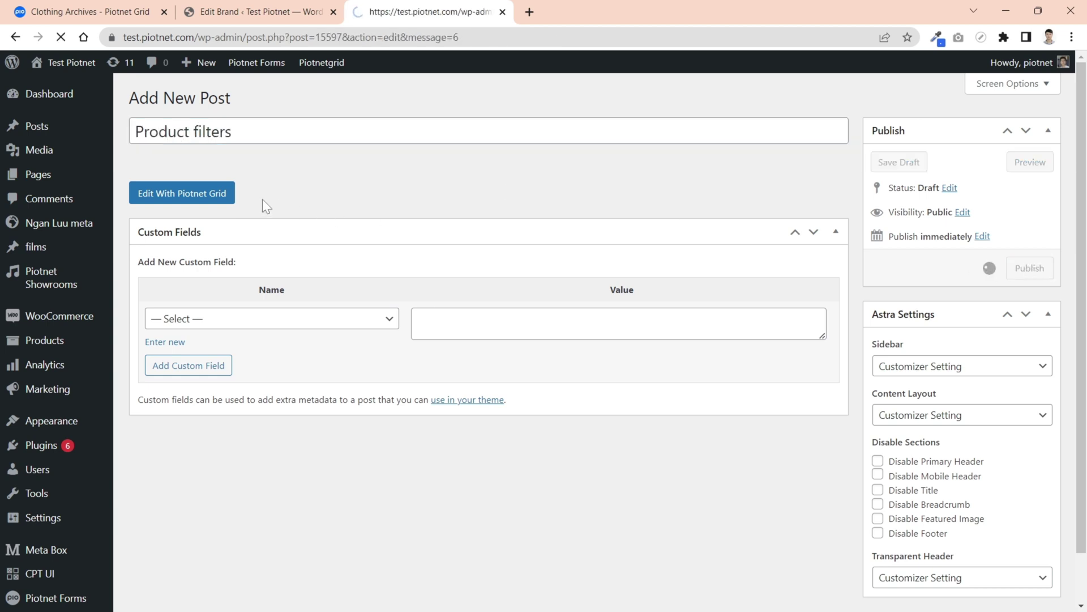
click(189, 237)
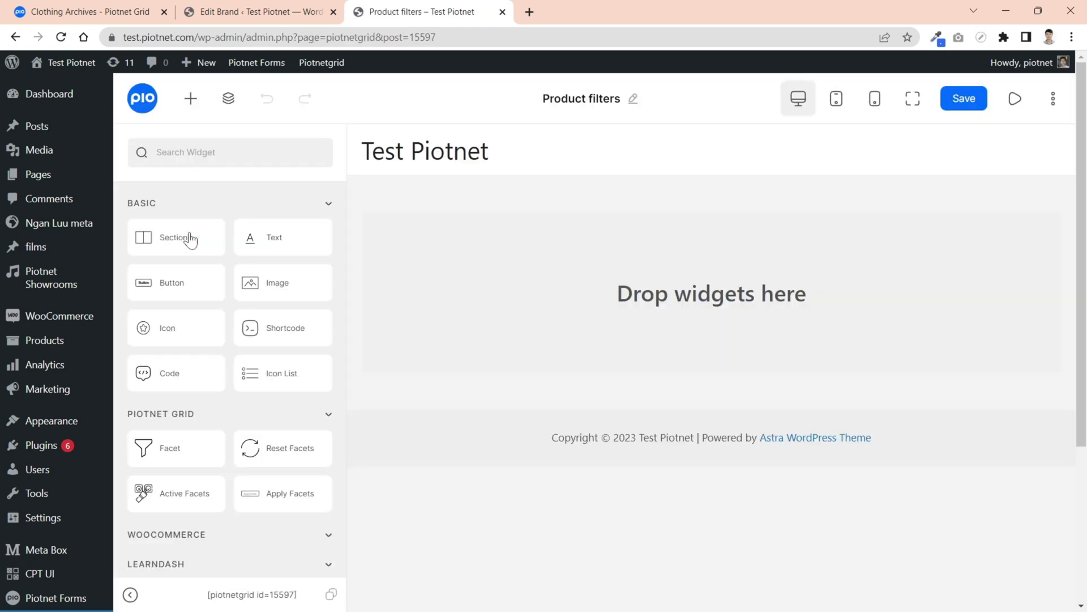
Add a section containing a Facet widget labelled 'Brands'.
drag(184, 241, 590, 258)
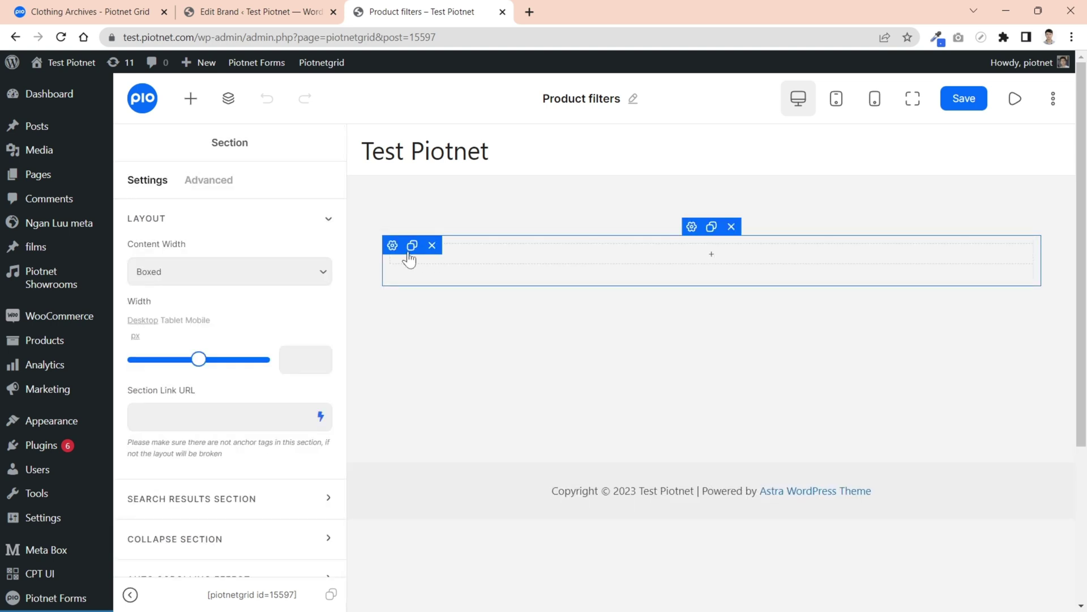
click(191, 100)
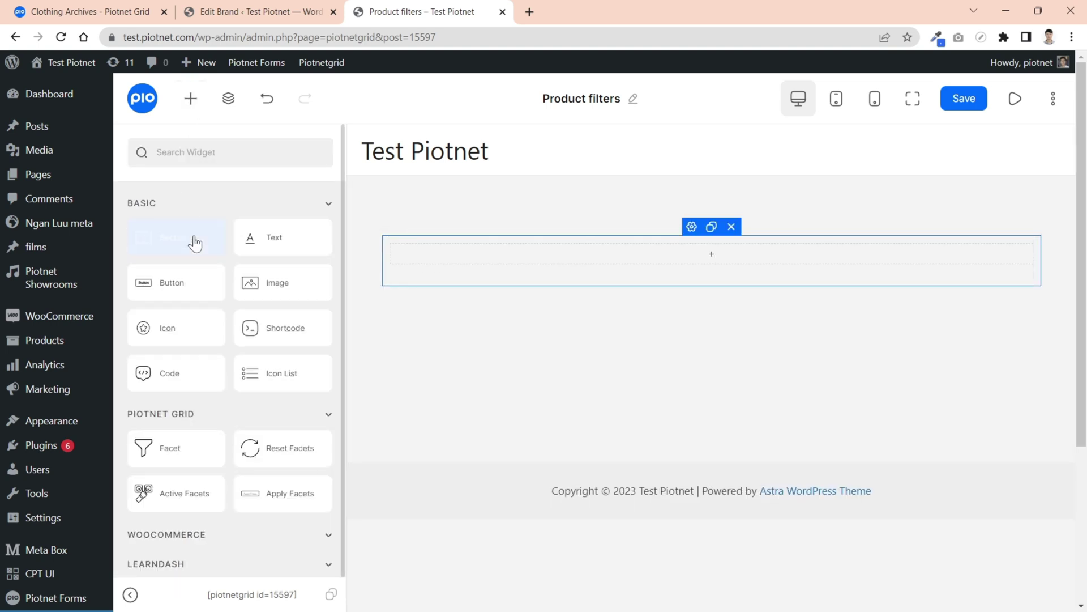
drag(171, 452, 560, 272)
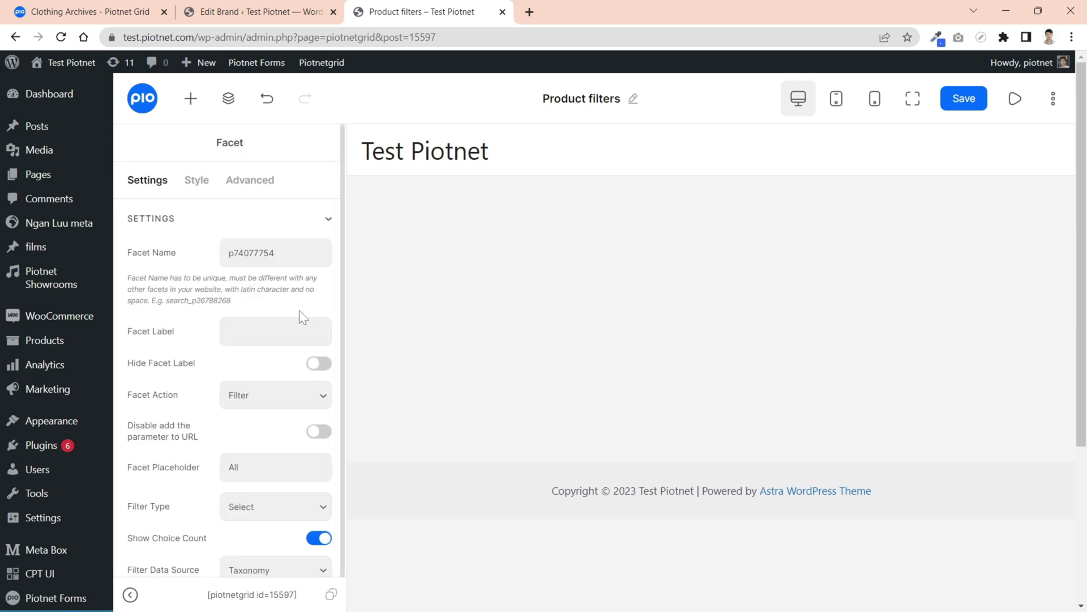
click(275, 331)
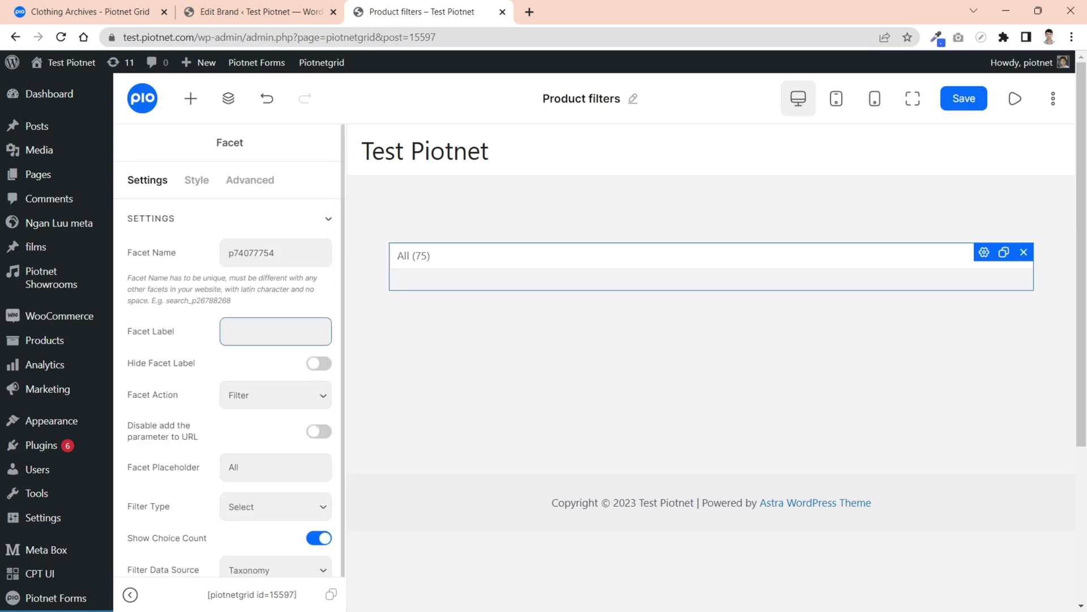
text(Brands)
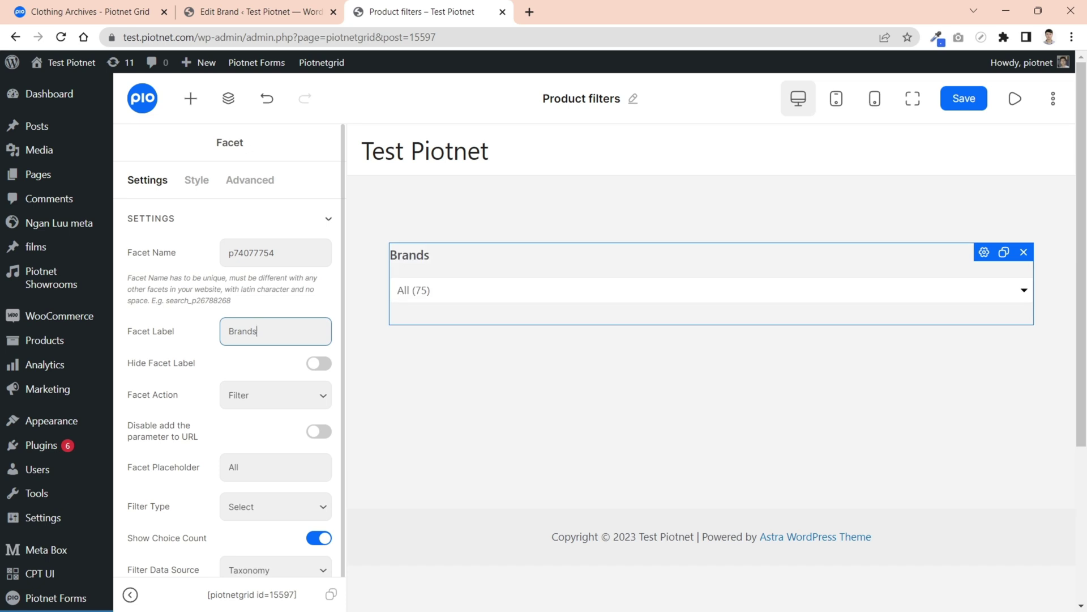
Keep the facet action as Filter and set its Filter Type to Image Select.
click(251, 406)
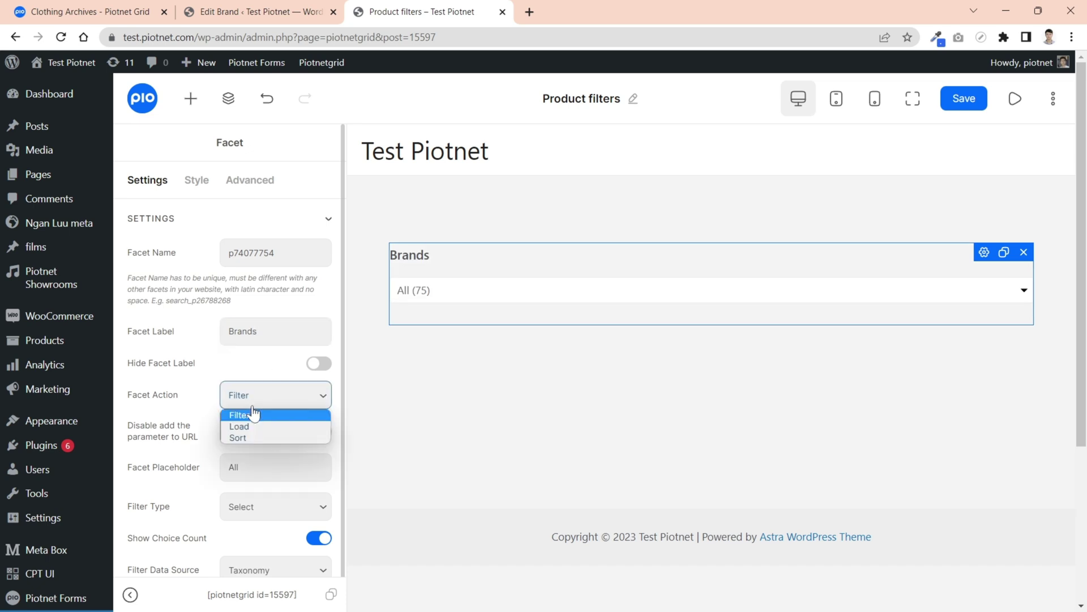
click(255, 420)
scroll(281, 423, down, 2)
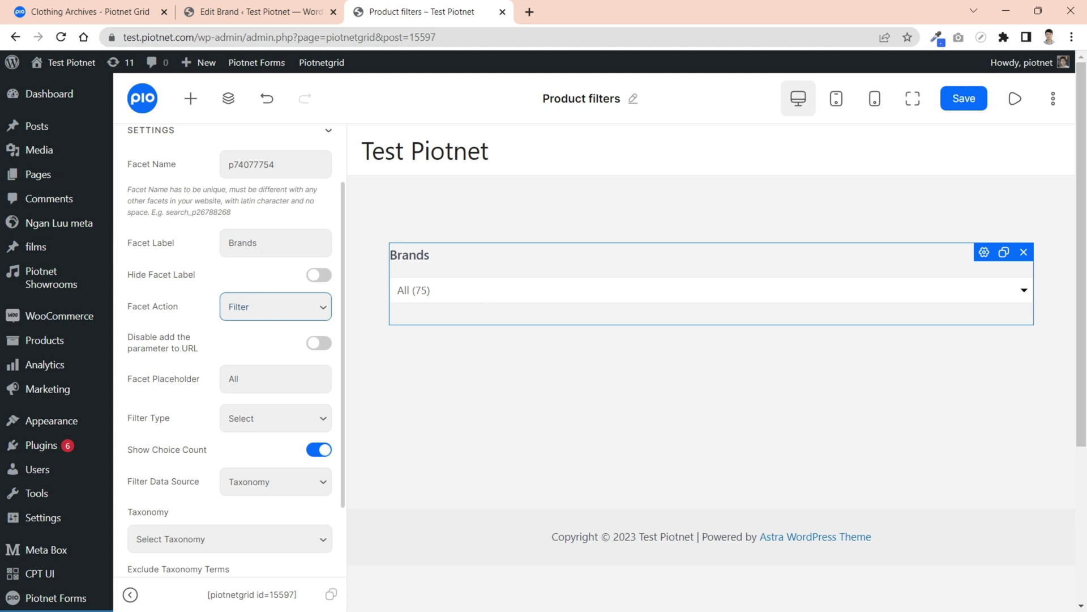
click(305, 422)
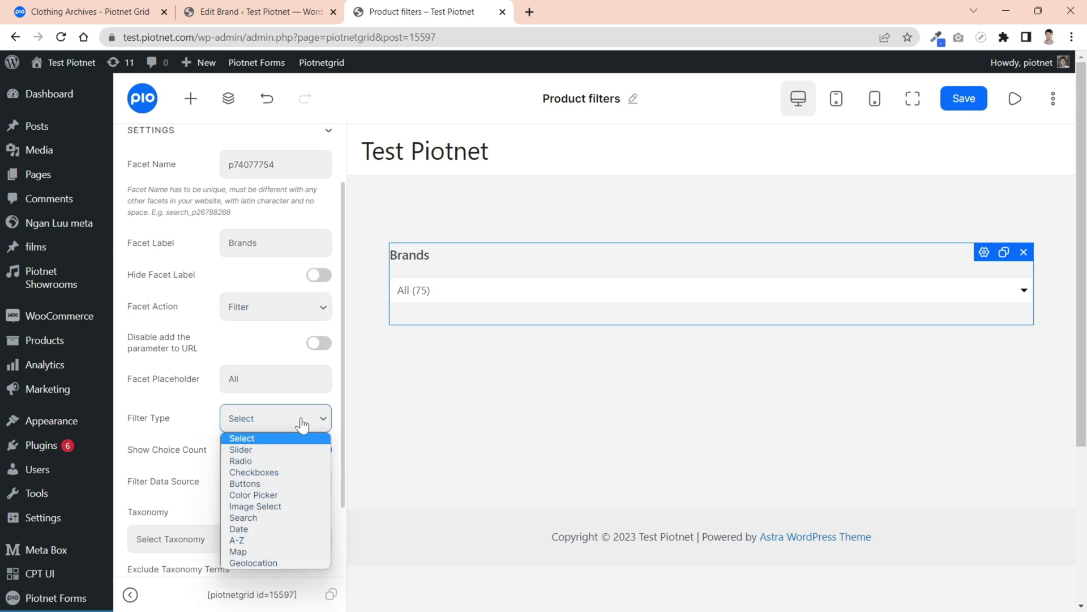
click(282, 507)
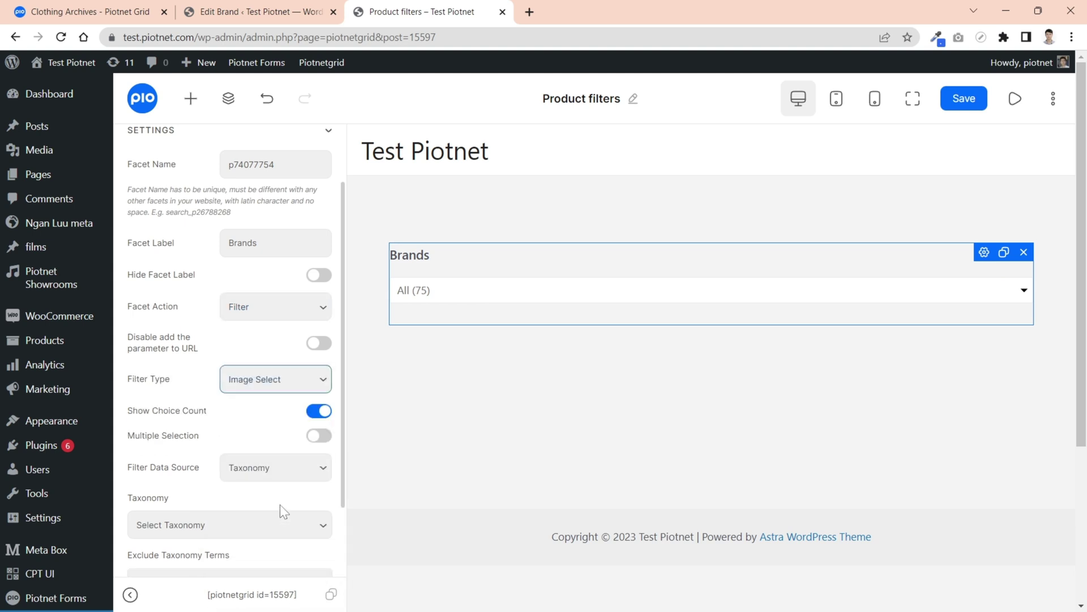
scroll(326, 309, down, 2)
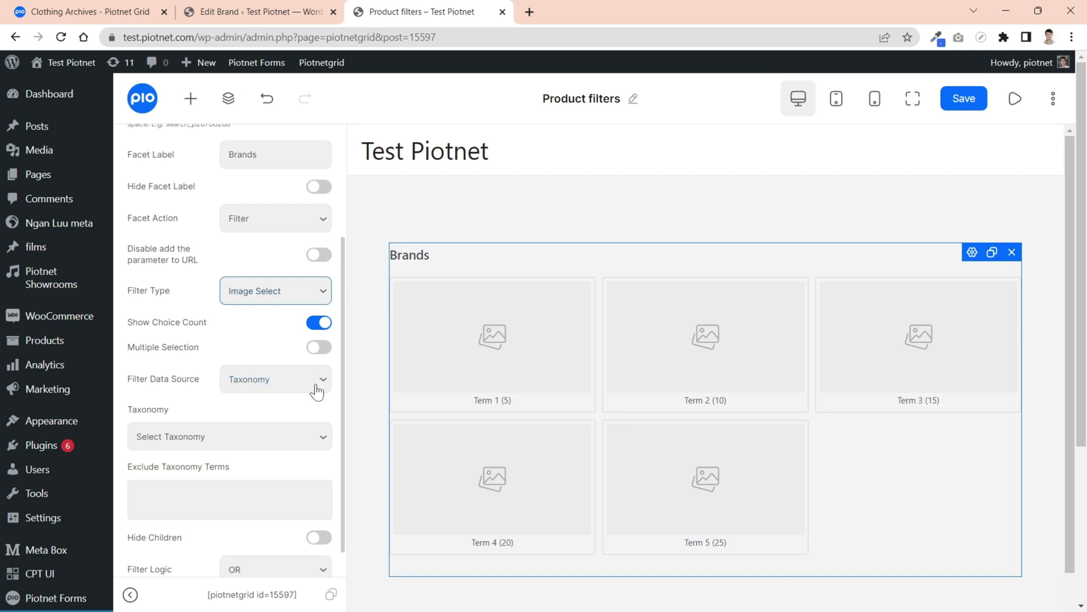
Source the facet from the Brands (product) taxonomy and save the layout.
click(311, 440)
scroll(289, 411, down, 1)
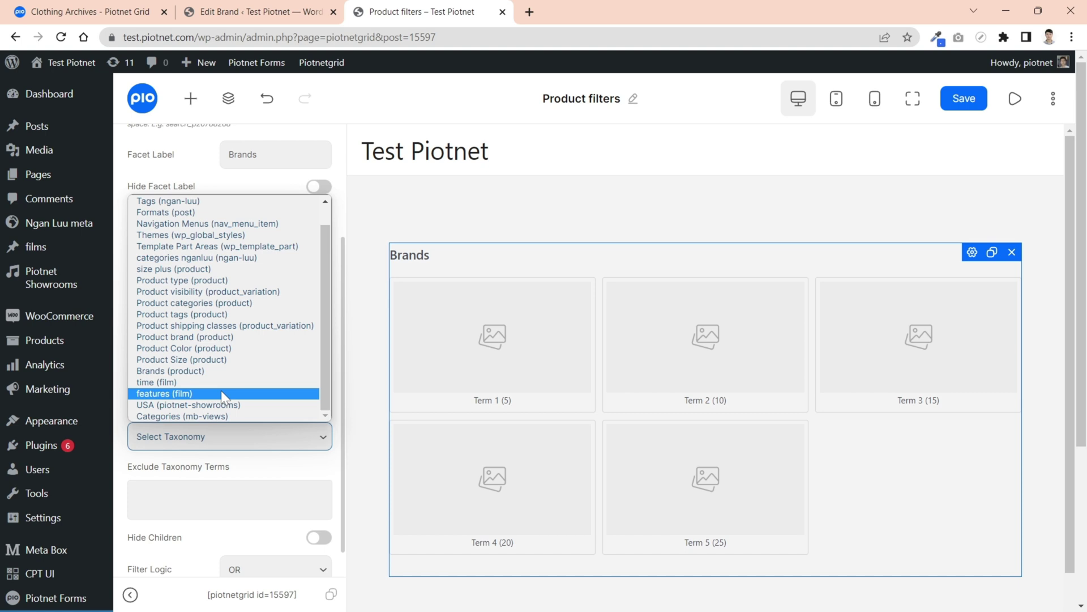
click(151, 372)
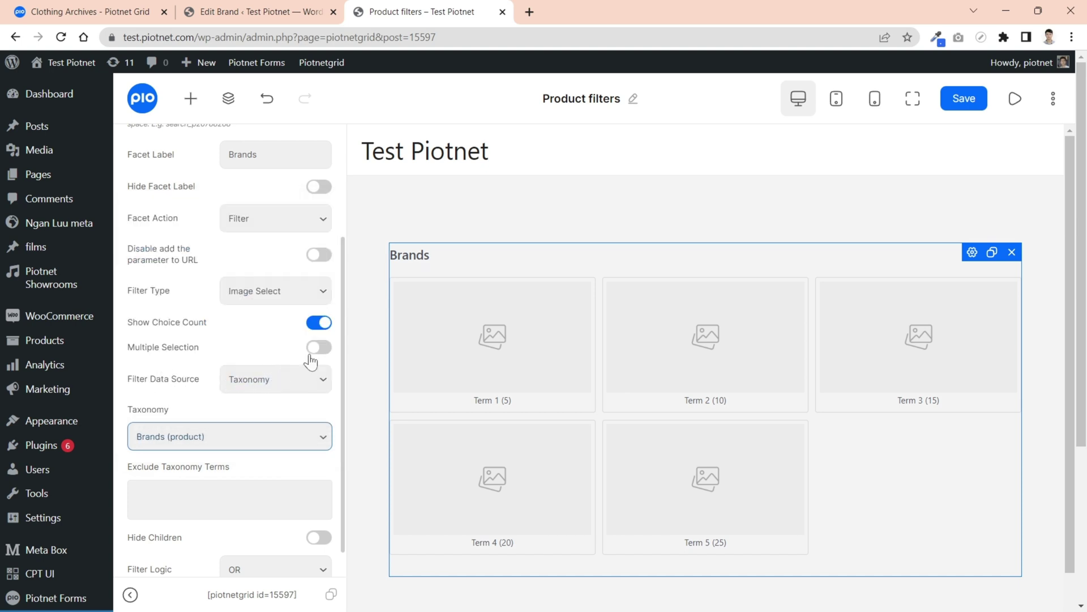
scroll(310, 362, down, 2)
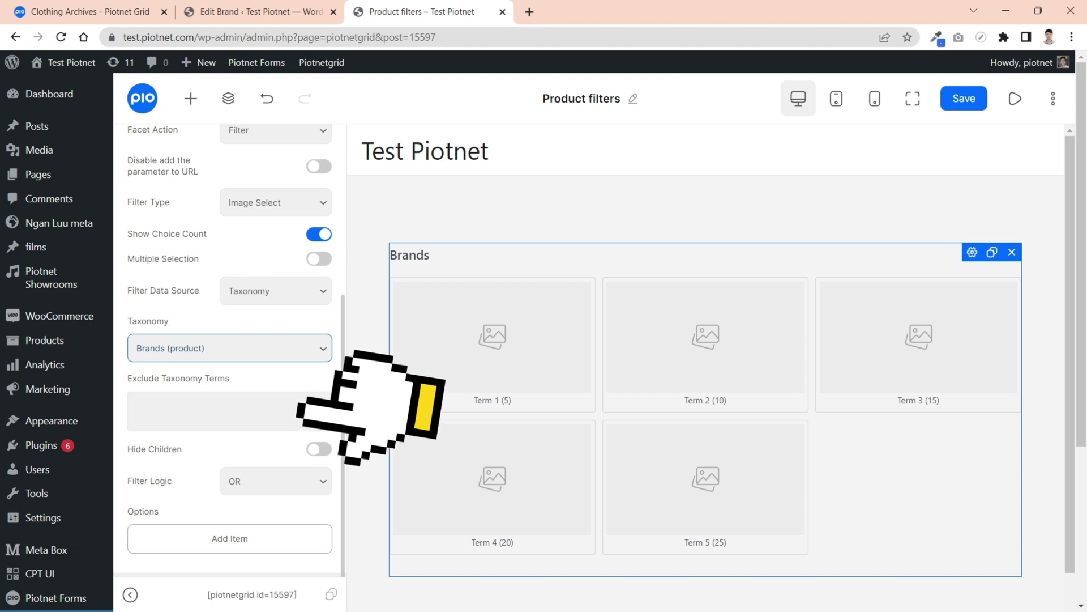
click(298, 409)
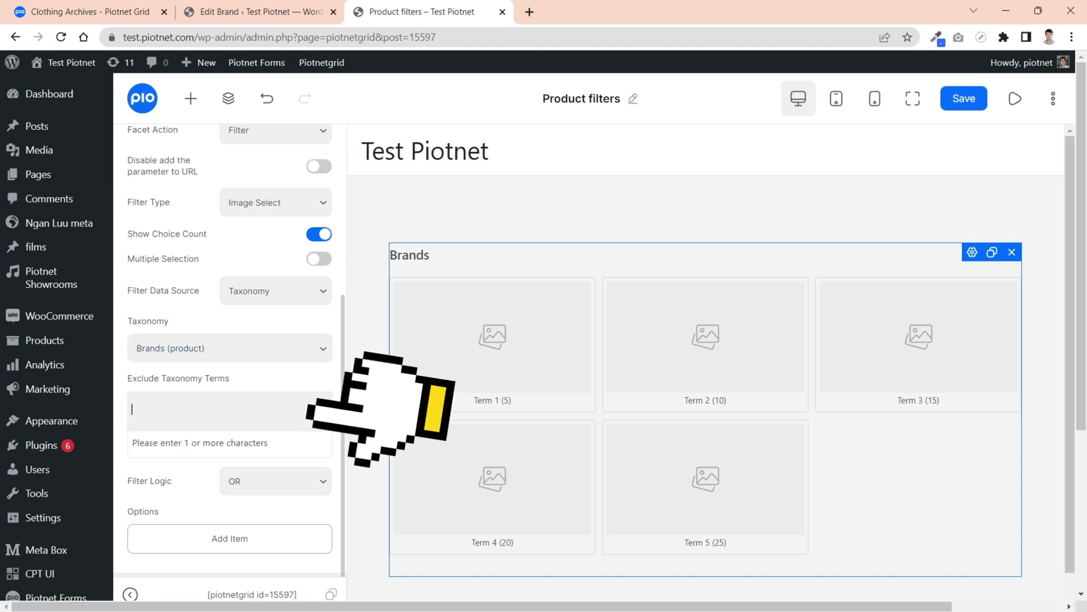
click(973, 255)
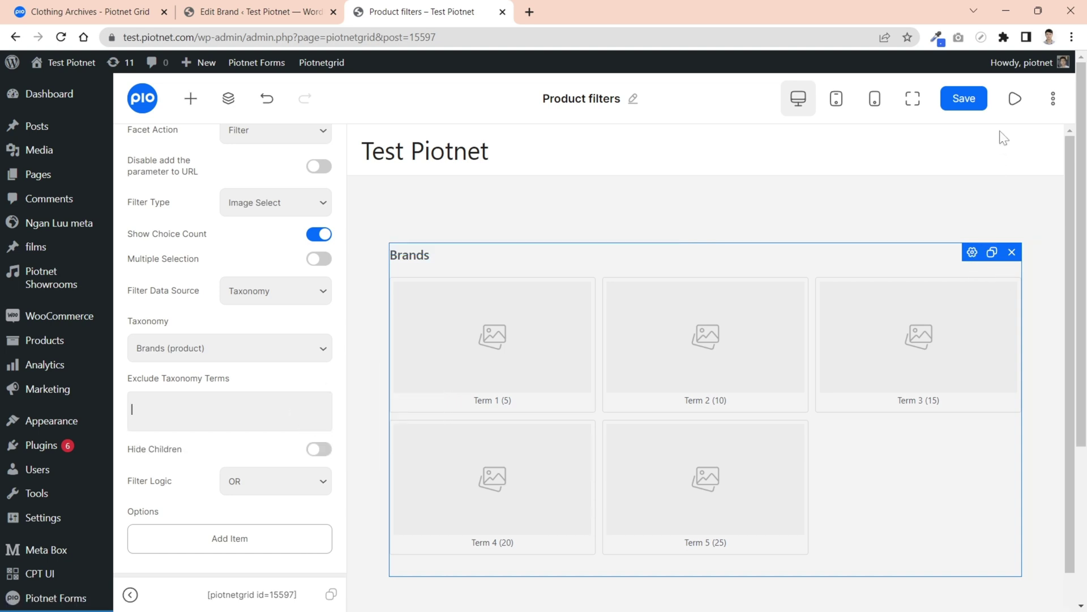
click(976, 101)
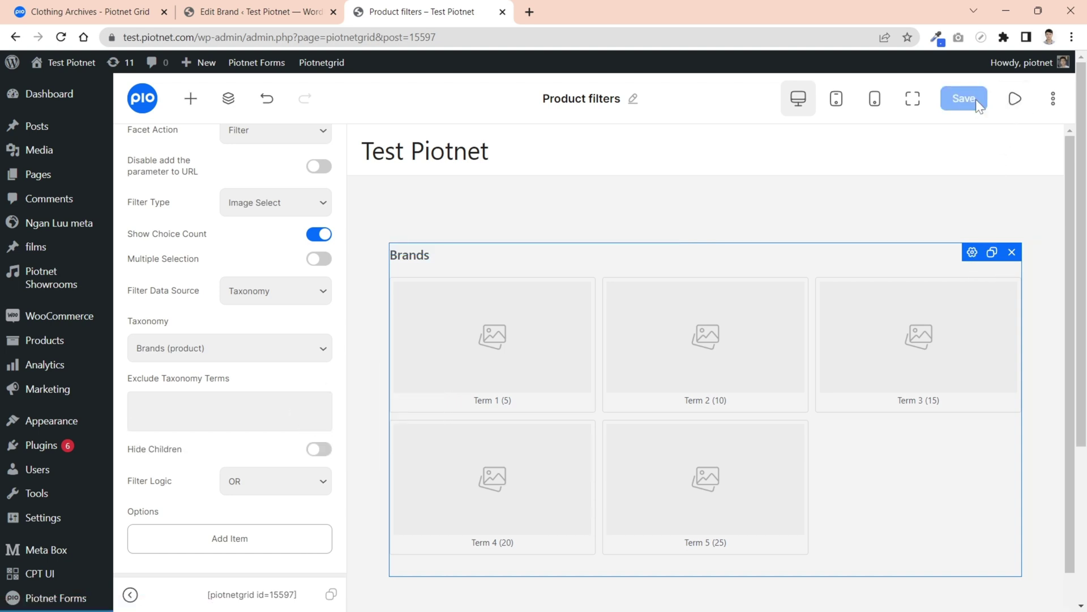
Turn off Show Choice Count on the Brands facet, save, and verify on the front end.
click(1015, 100)
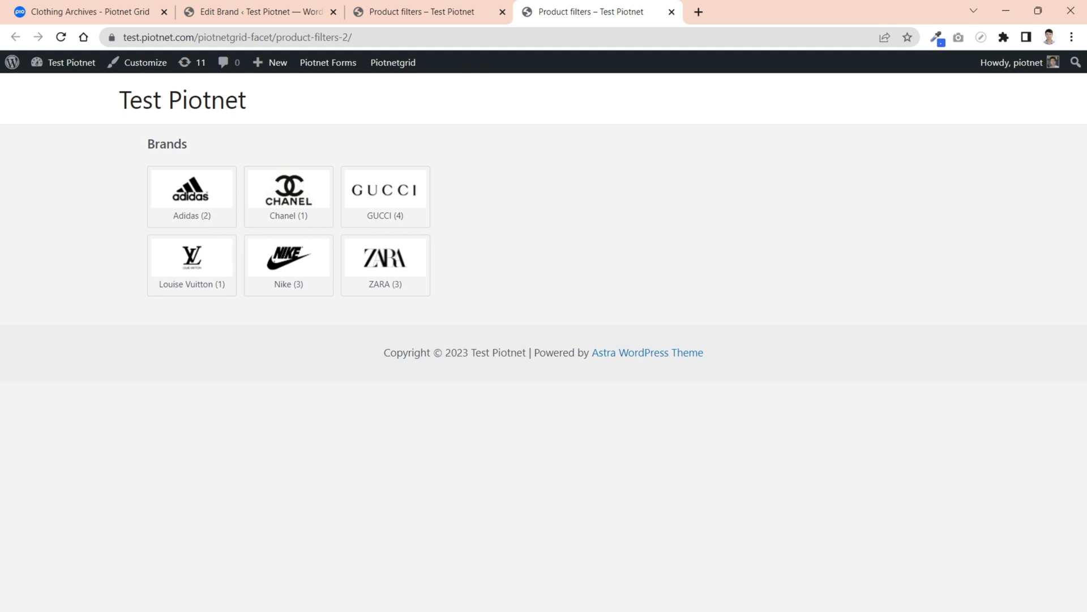
click(464, 15)
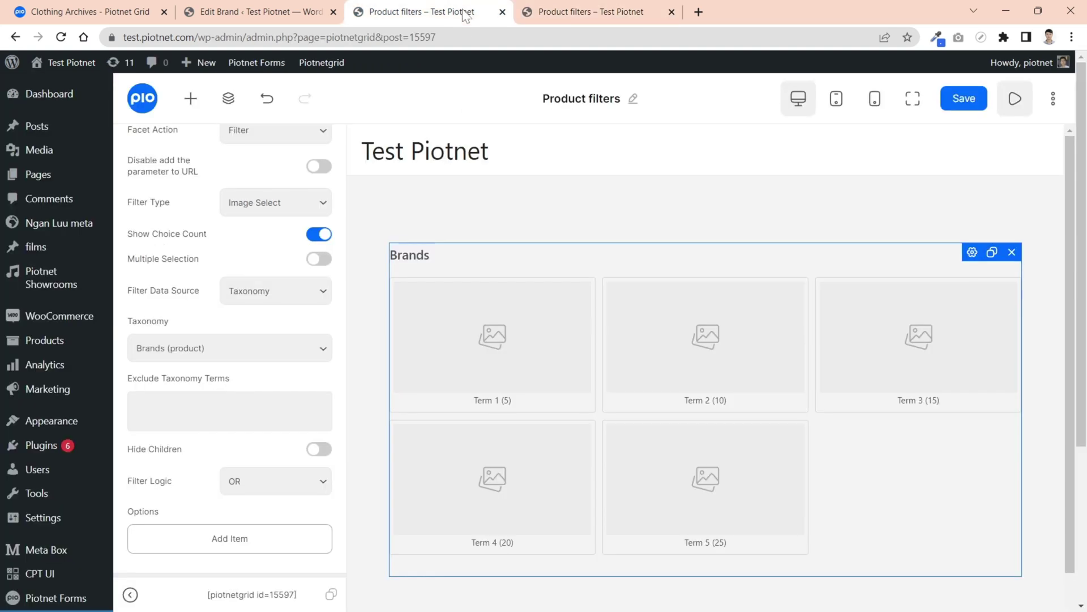
click(317, 235)
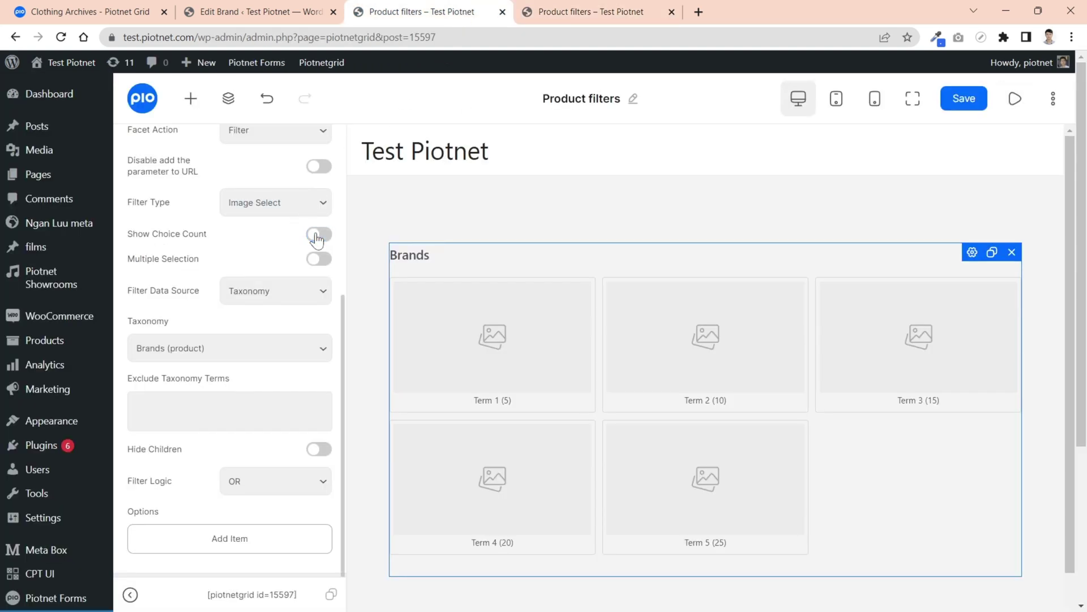
click(963, 99)
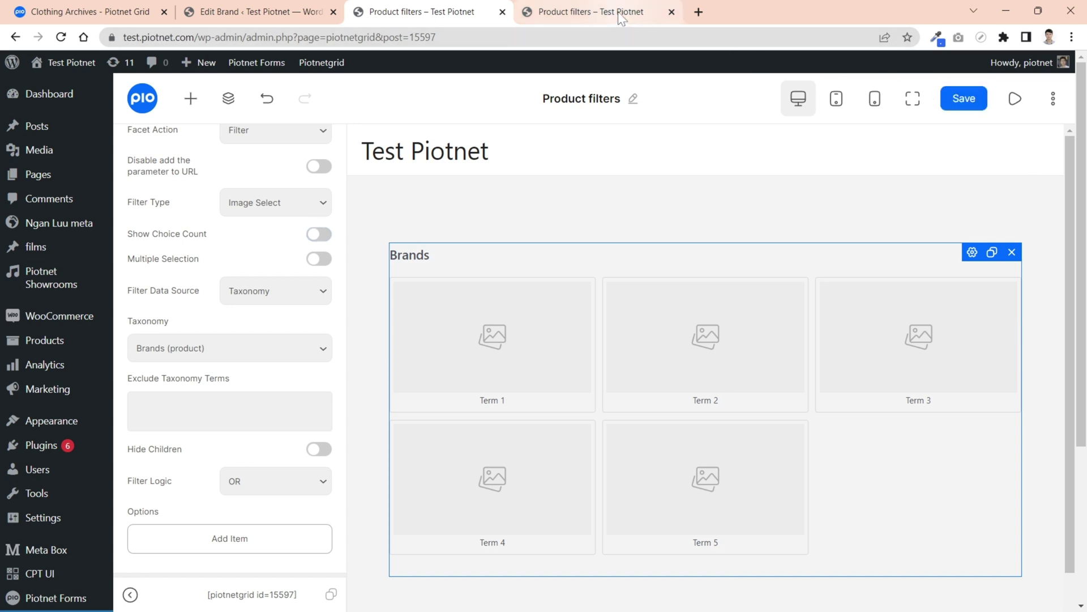
click(592, 12)
click(62, 43)
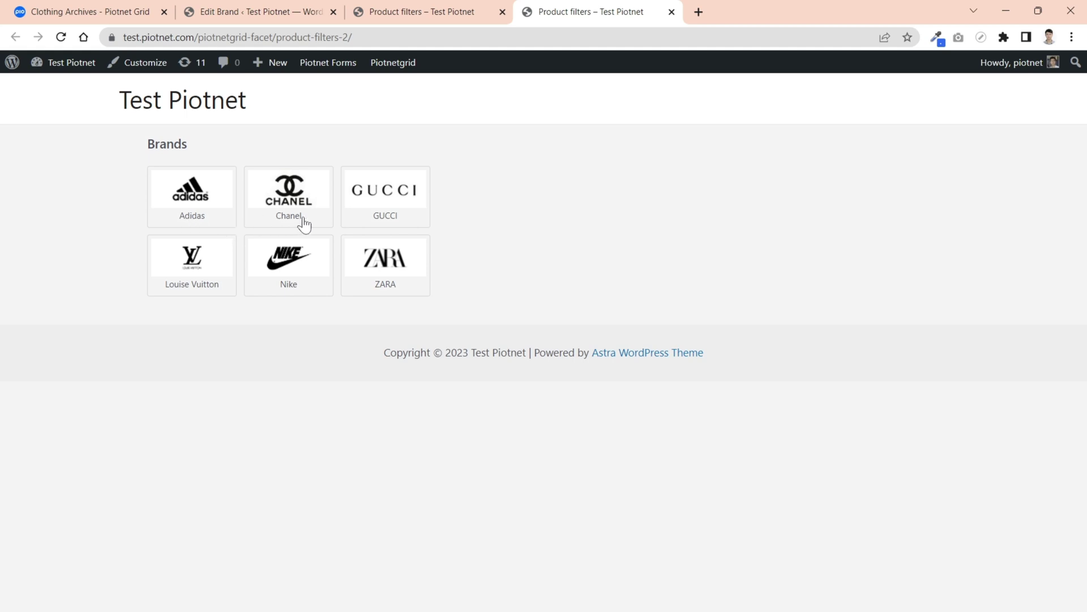
click(468, 14)
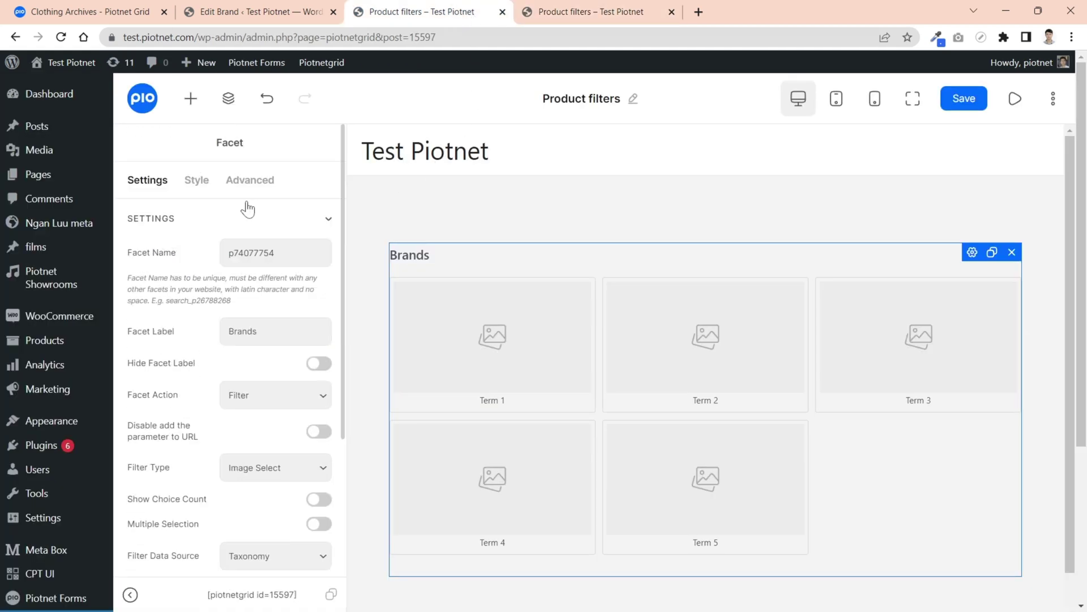
Set the image-select items' Typography Size to 0, save, and check the logo-only tiles on the front end.
click(199, 182)
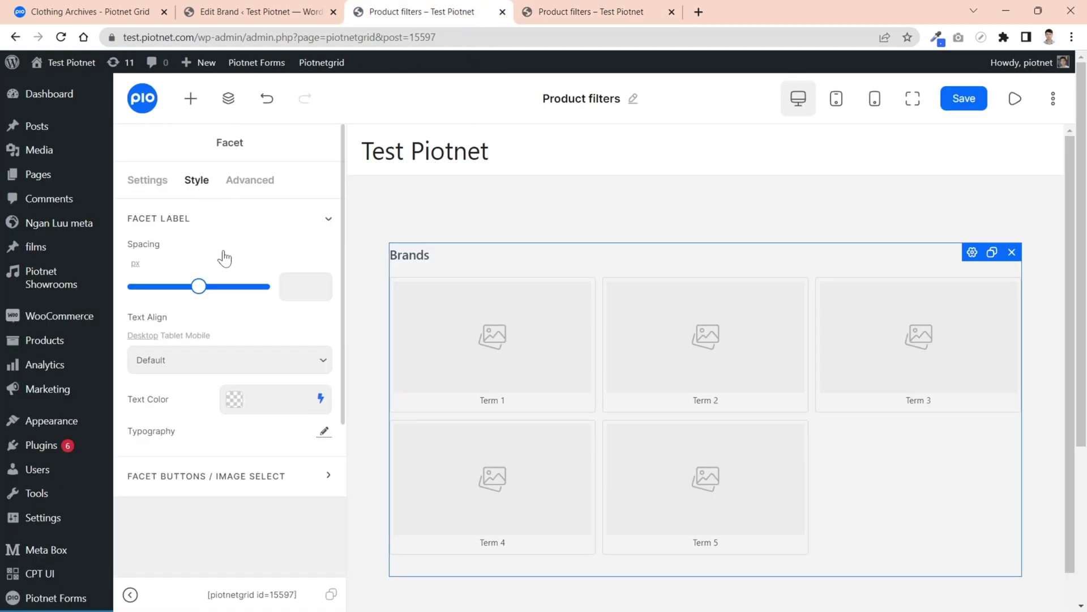
click(225, 479)
scroll(243, 459, down, 6)
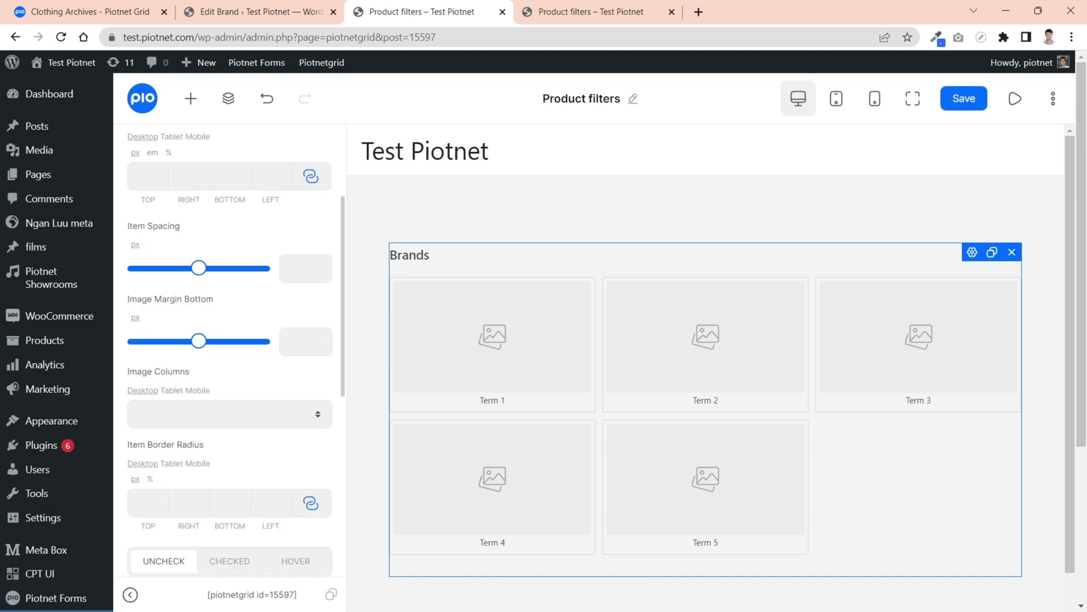
scroll(299, 387, down, 2)
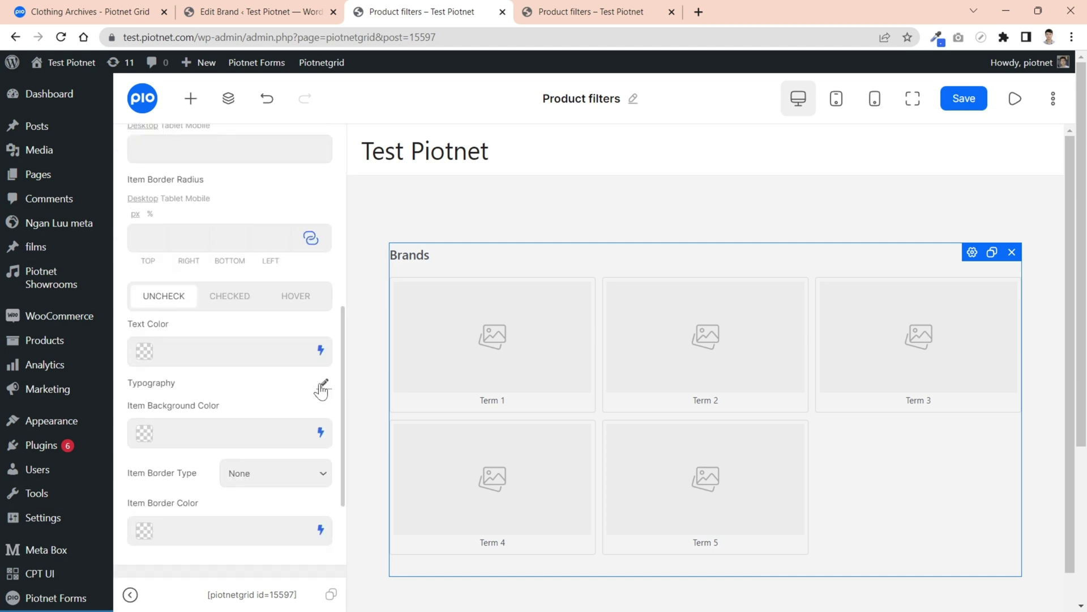
click(324, 386)
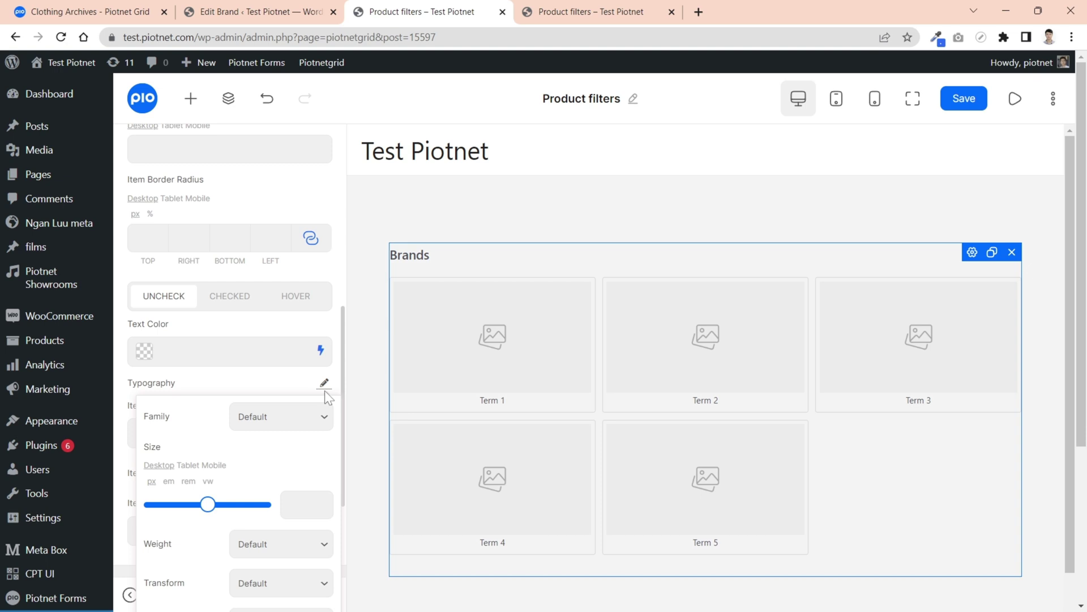
scroll(323, 391, down, 3)
click(294, 328)
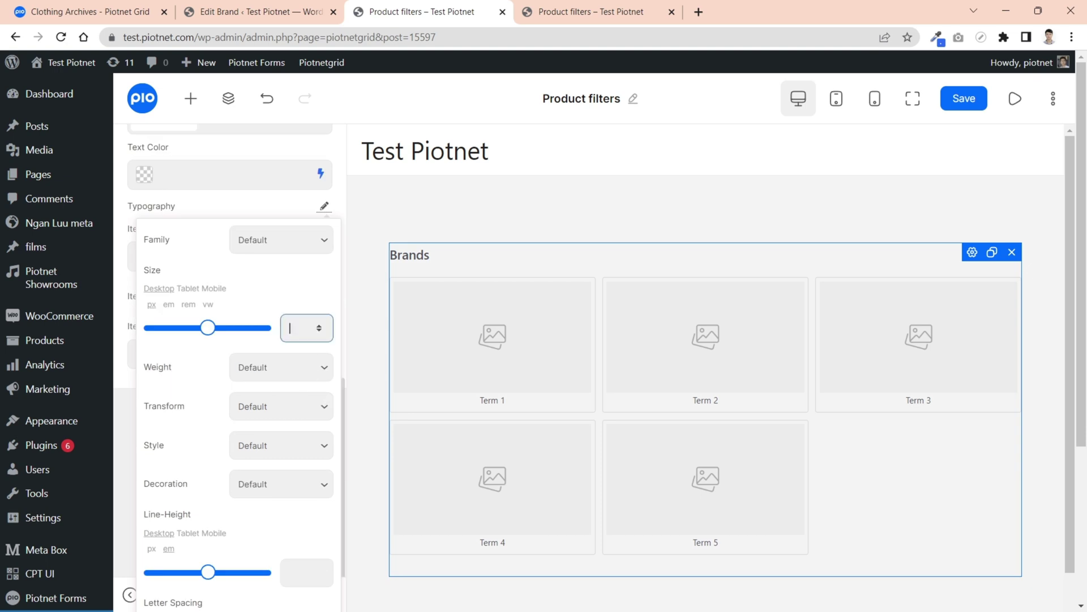
text(0)
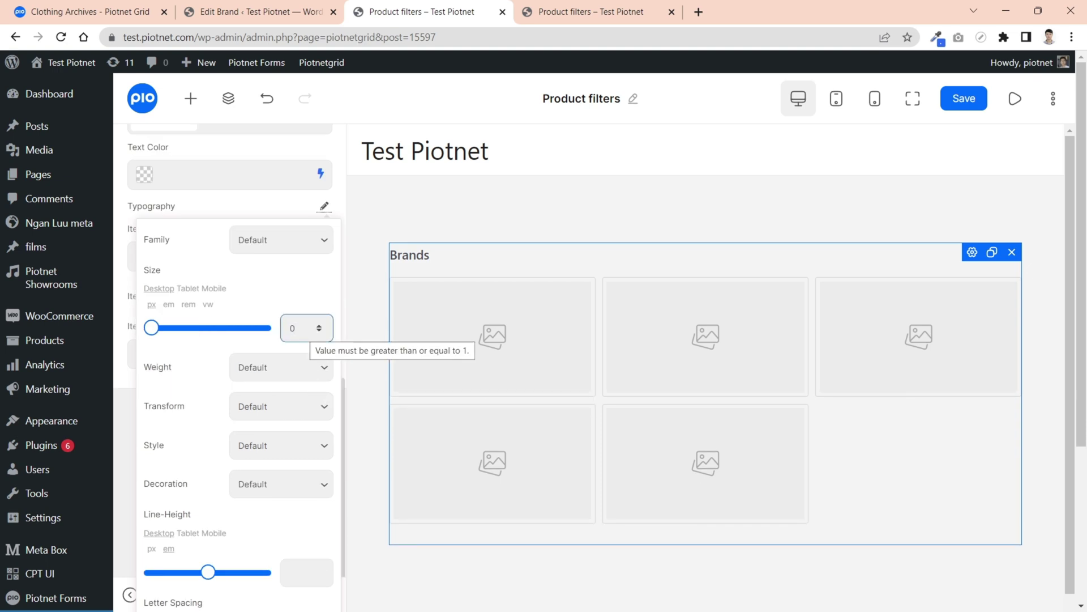
click(973, 107)
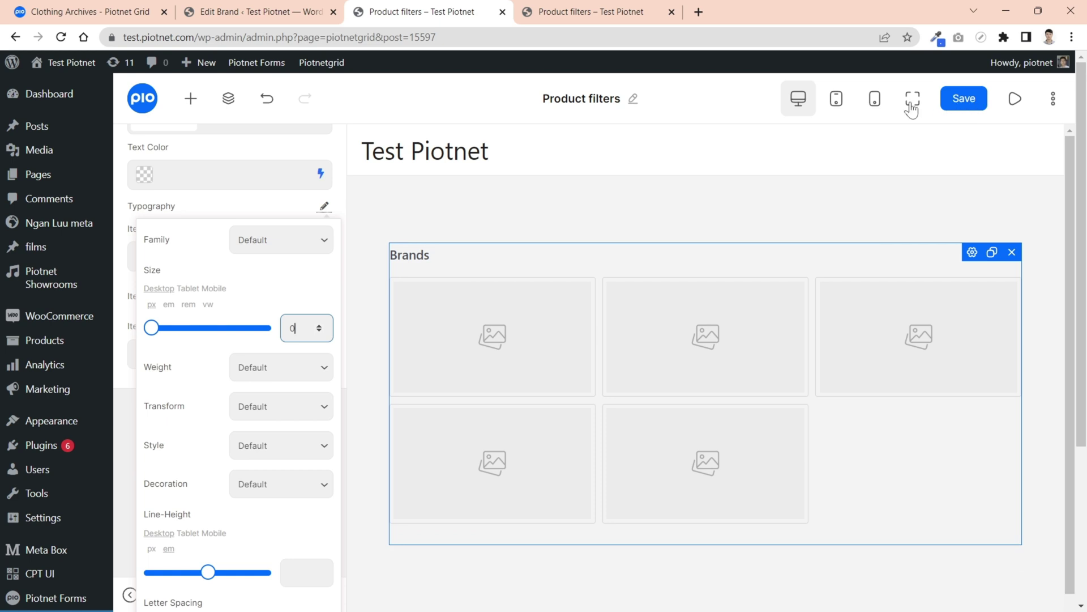
click(617, 16)
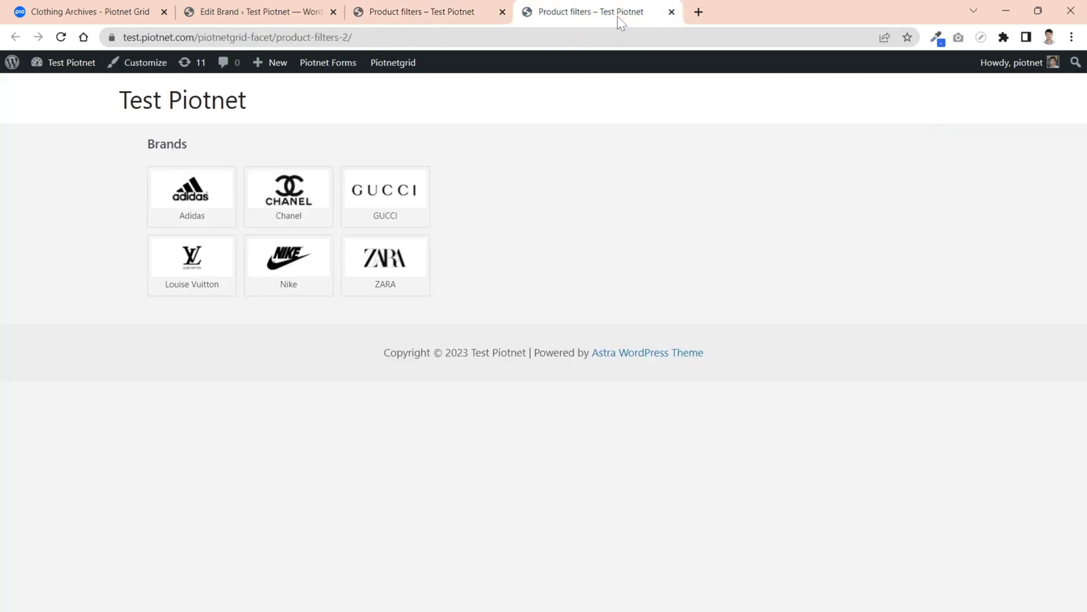
click(61, 37)
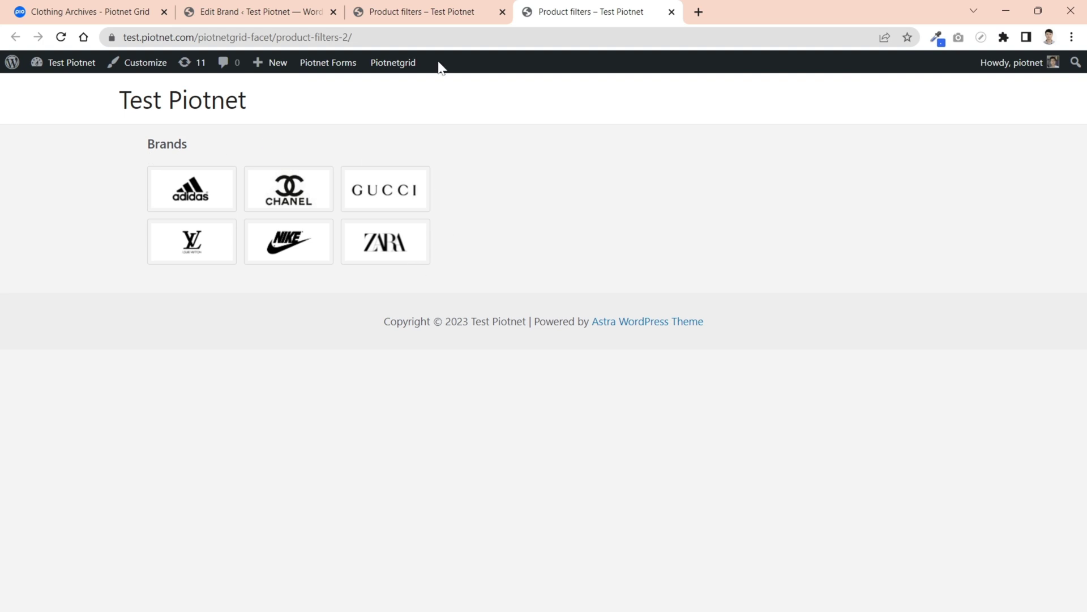
click(439, 16)
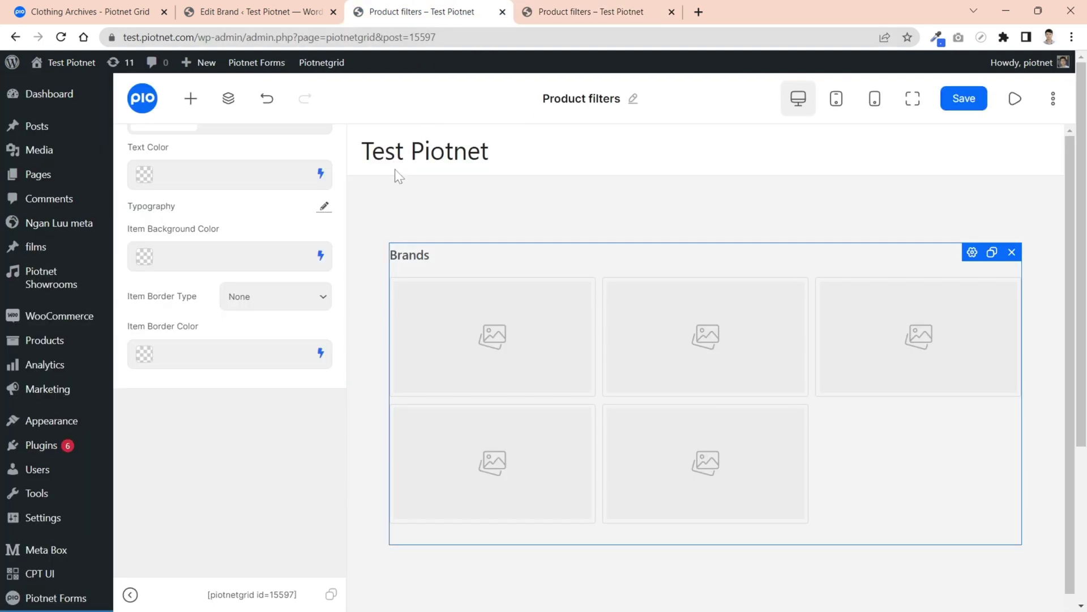
scroll(334, 178, up, 10)
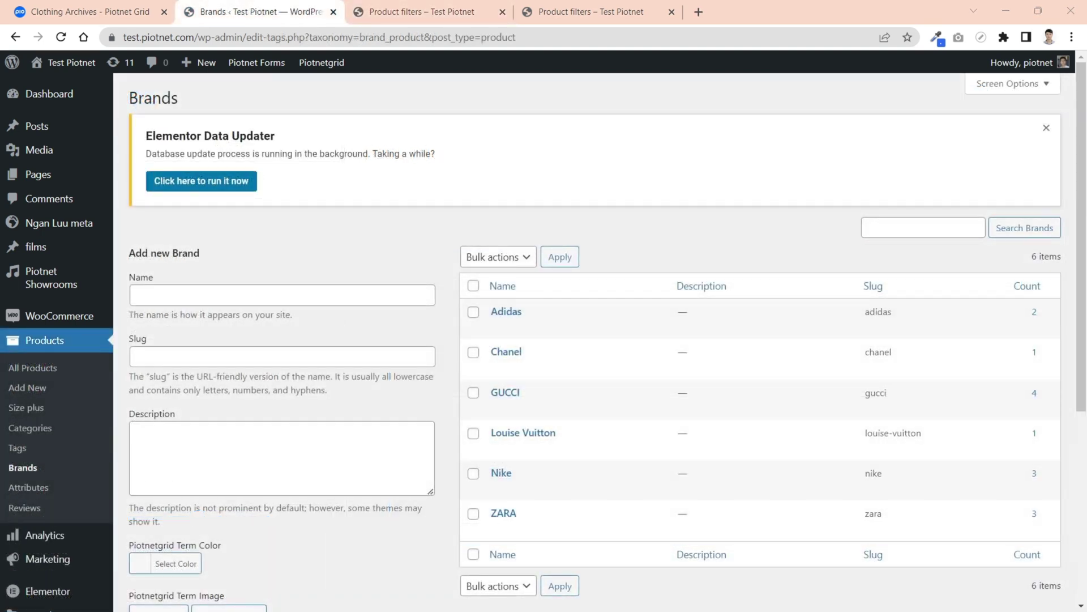
click(1034, 311)
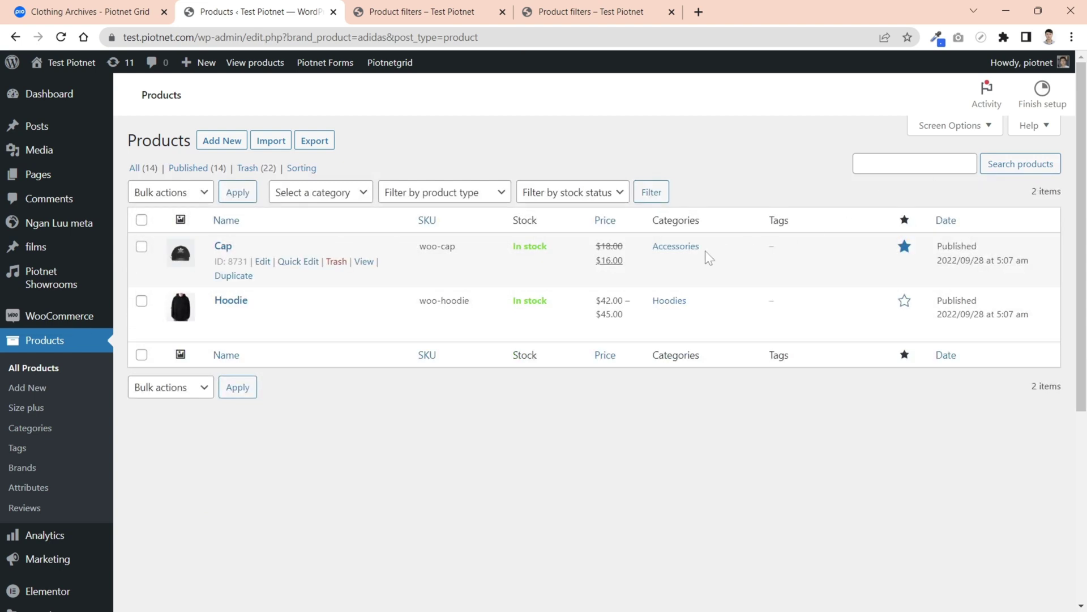
click(263, 261)
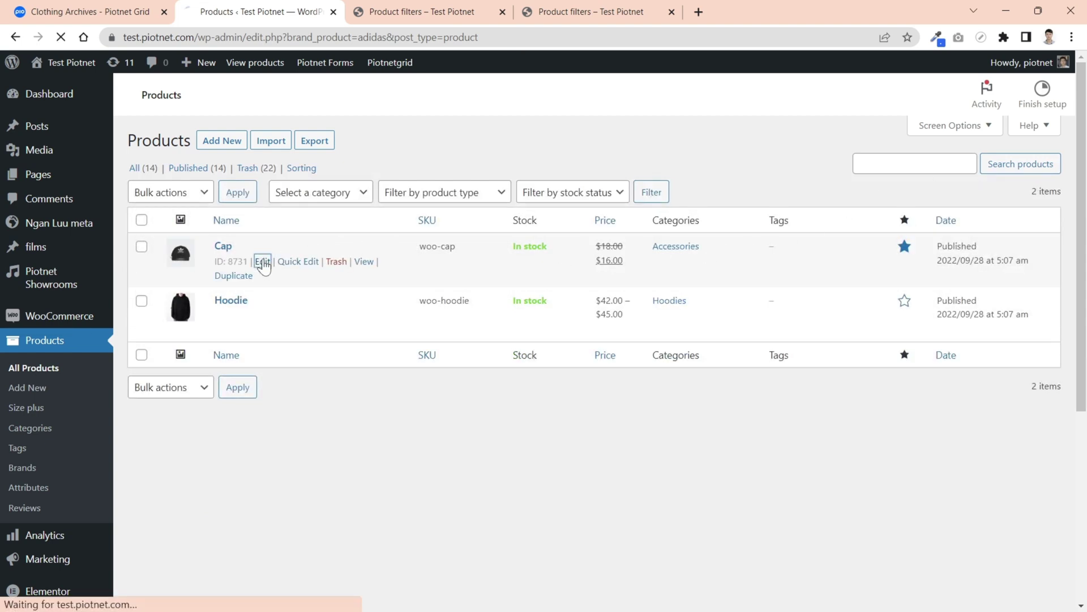
scroll(380, 286, down, 5)
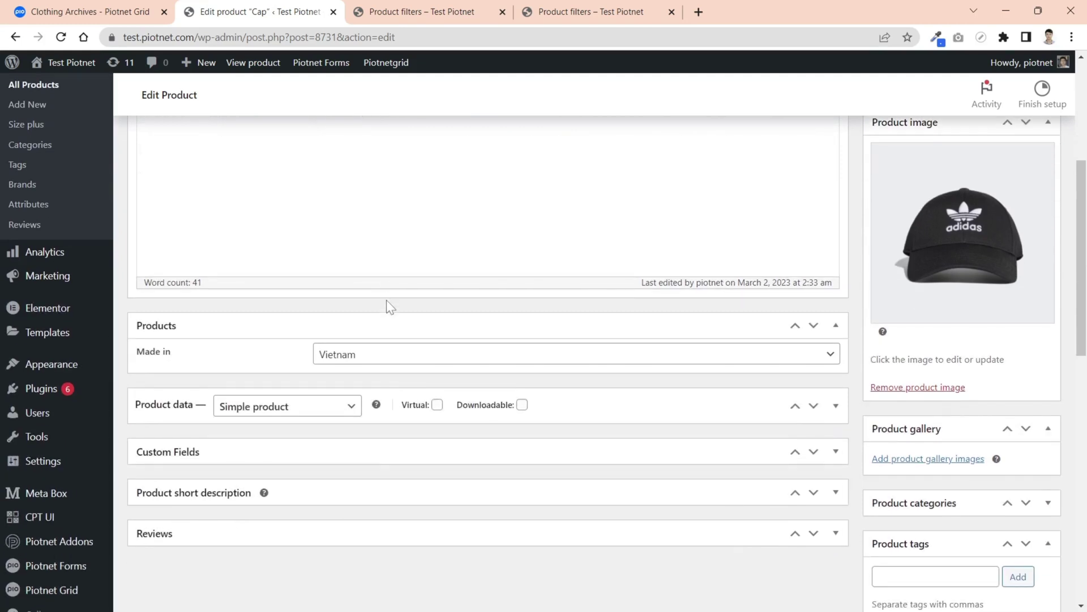
click(828, 356)
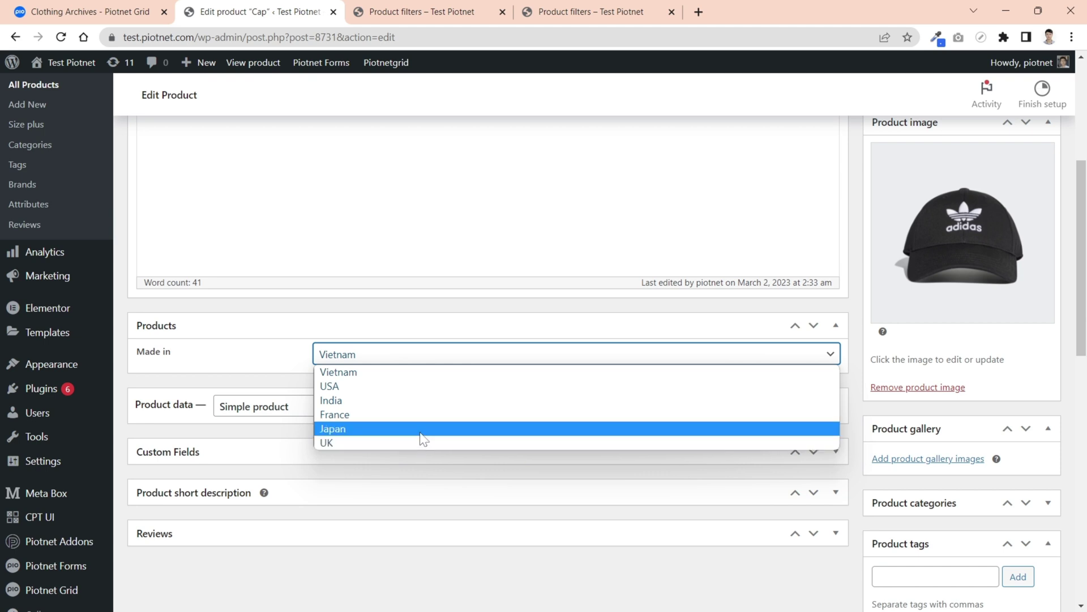
click(413, 15)
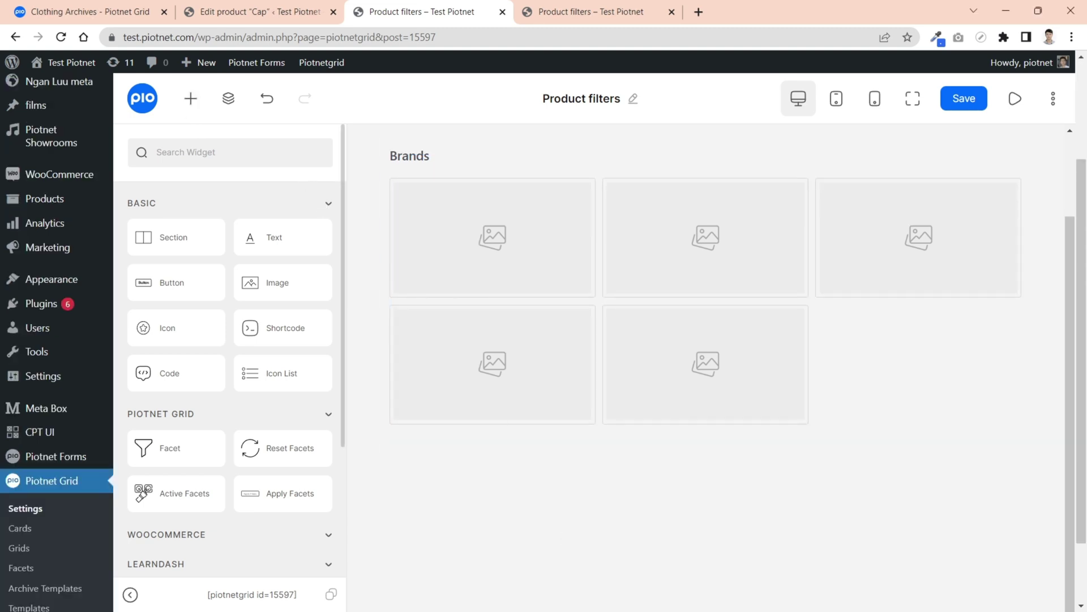
Place a second Facet widget below Brands and label it 'Made in'.
text(facet)
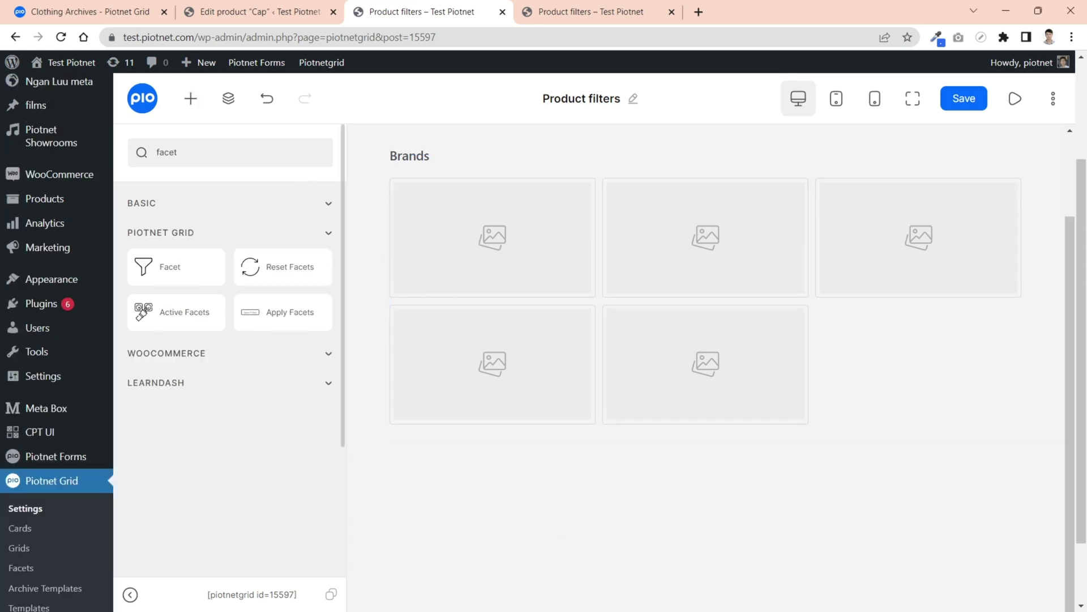
drag(170, 266, 533, 425)
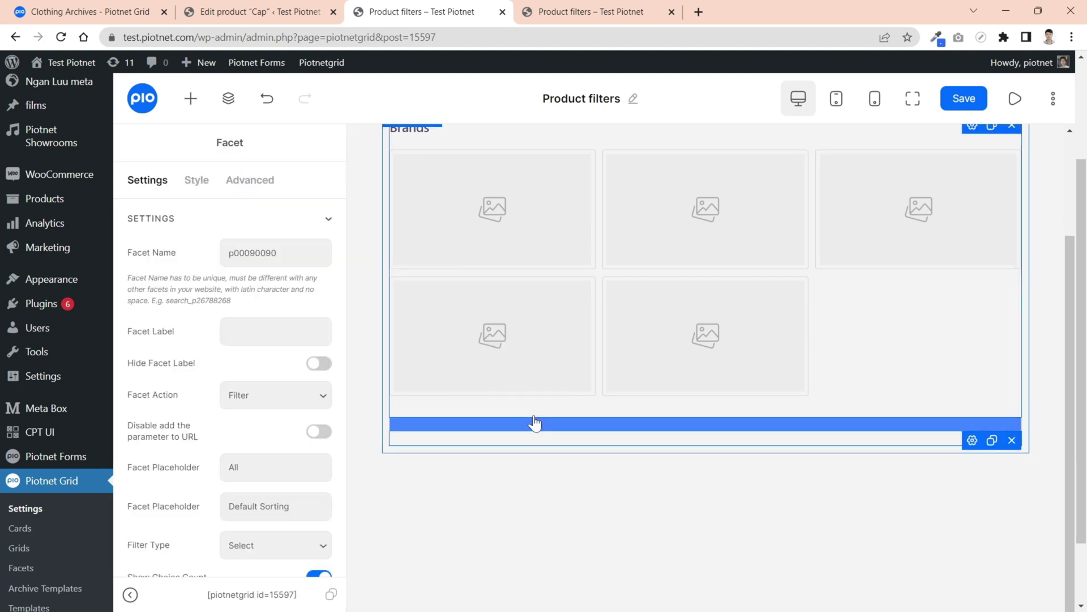
click(311, 338)
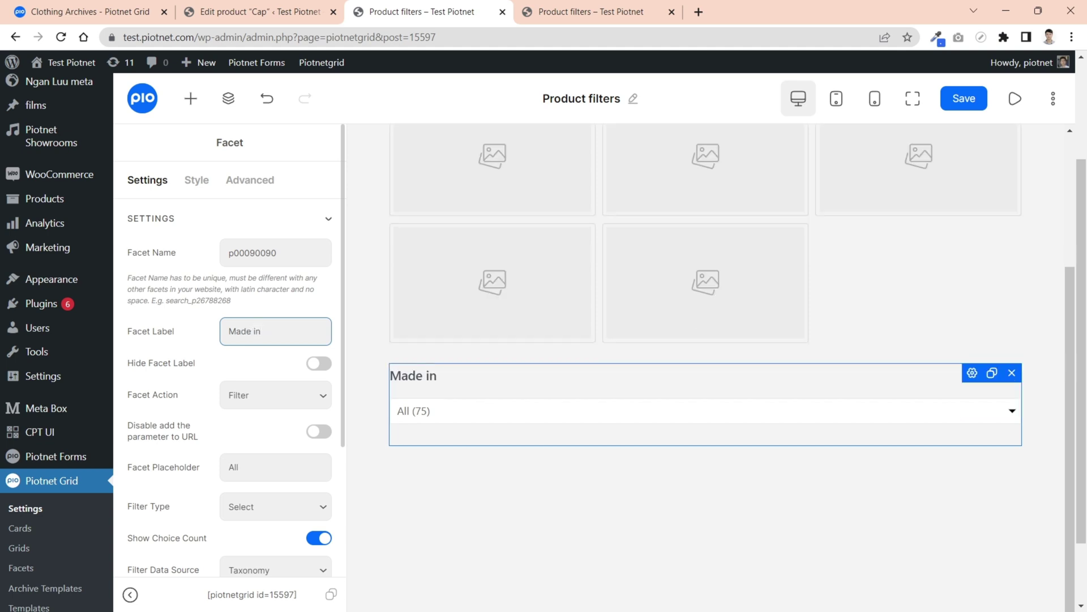
text(Made in)
Make the Made in facet an Image Select filter without choice counts.
scroll(286, 400, down, 2)
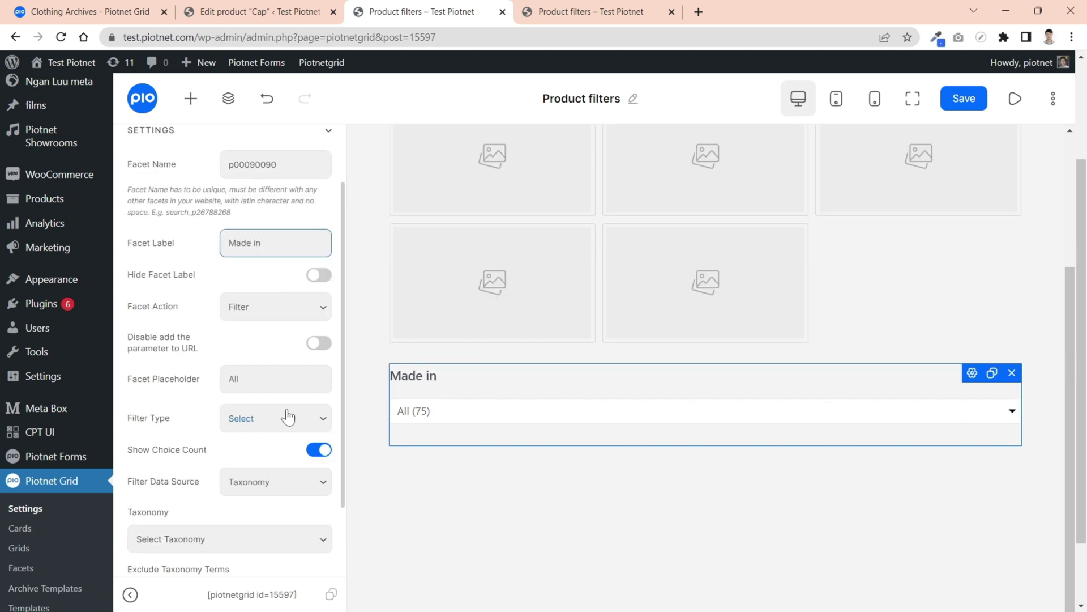
click(288, 422)
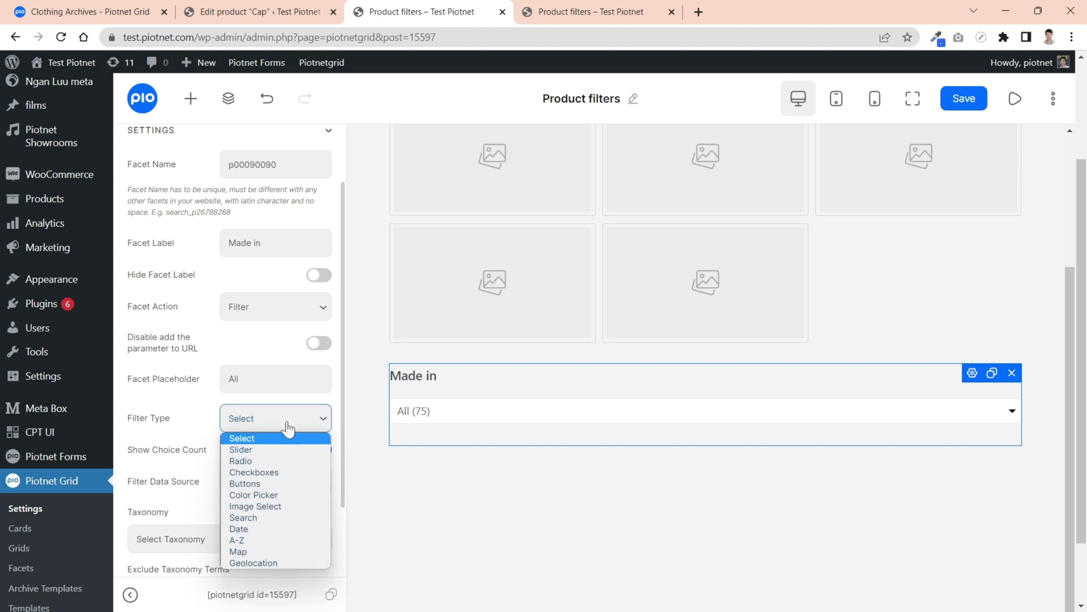
click(255, 505)
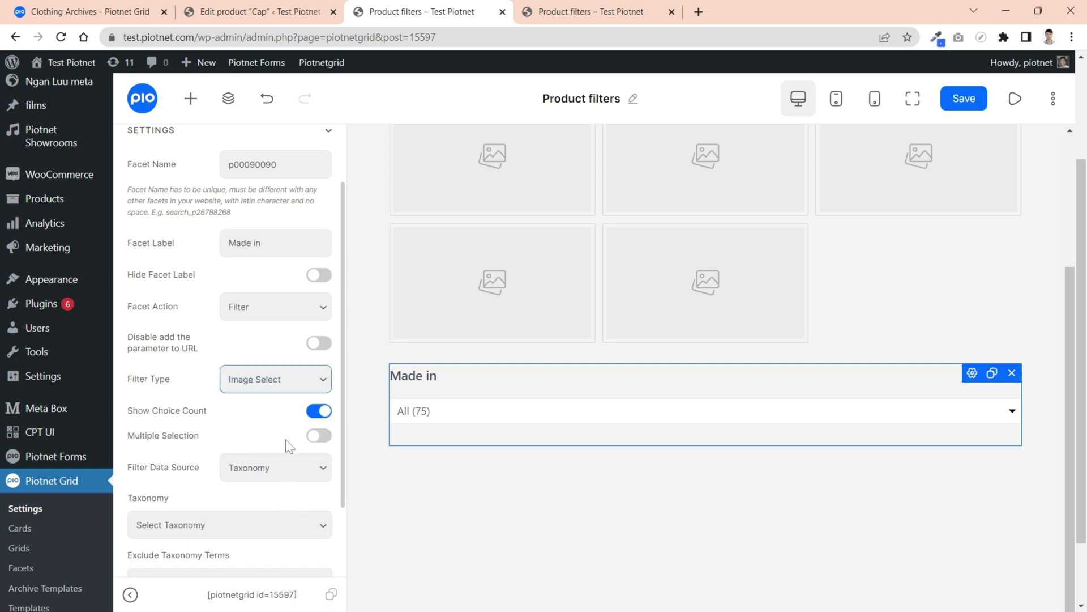
scroll(285, 431, down, 2)
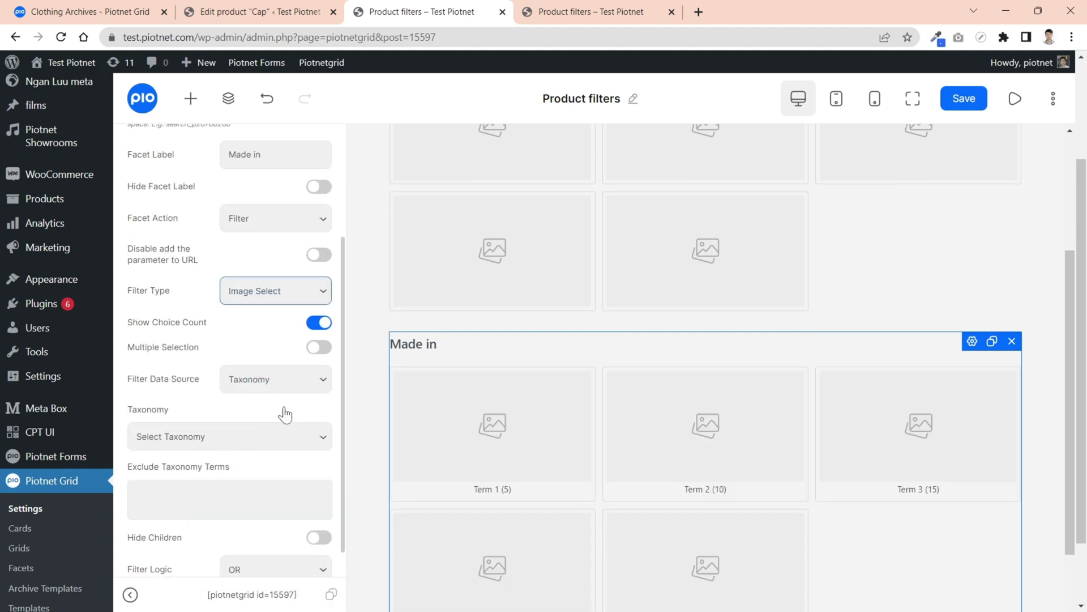
click(320, 324)
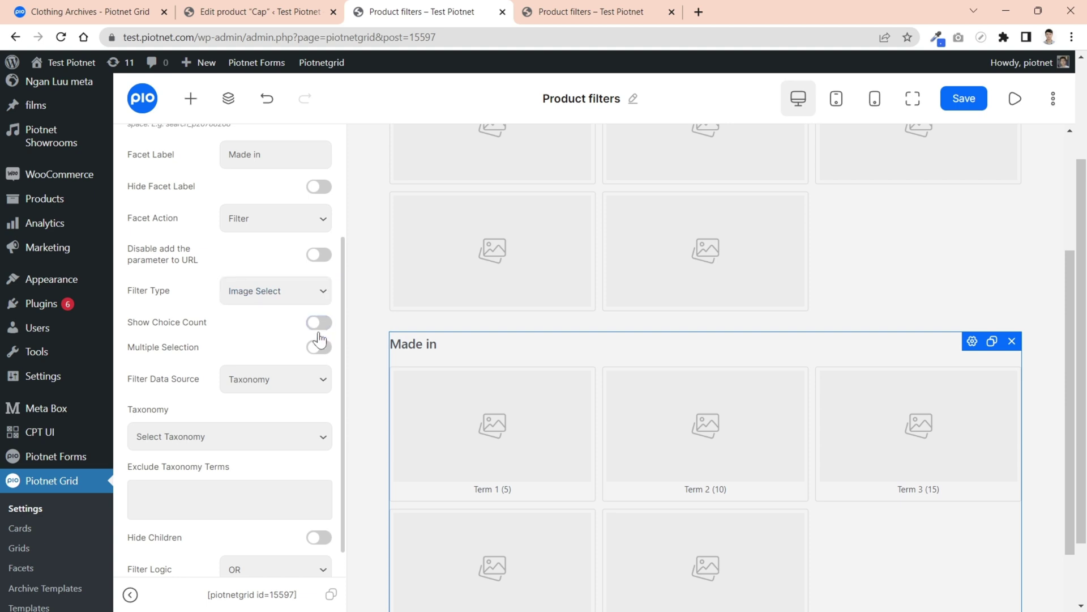
Set the facet's data source to the METABOX > Products > Made in custom field.
click(312, 388)
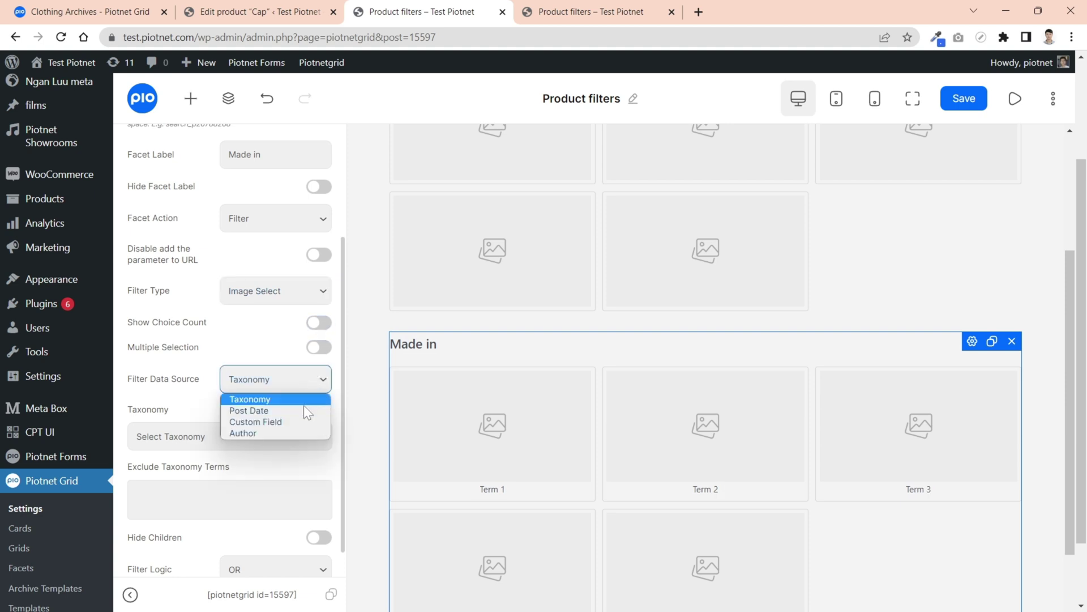
click(299, 422)
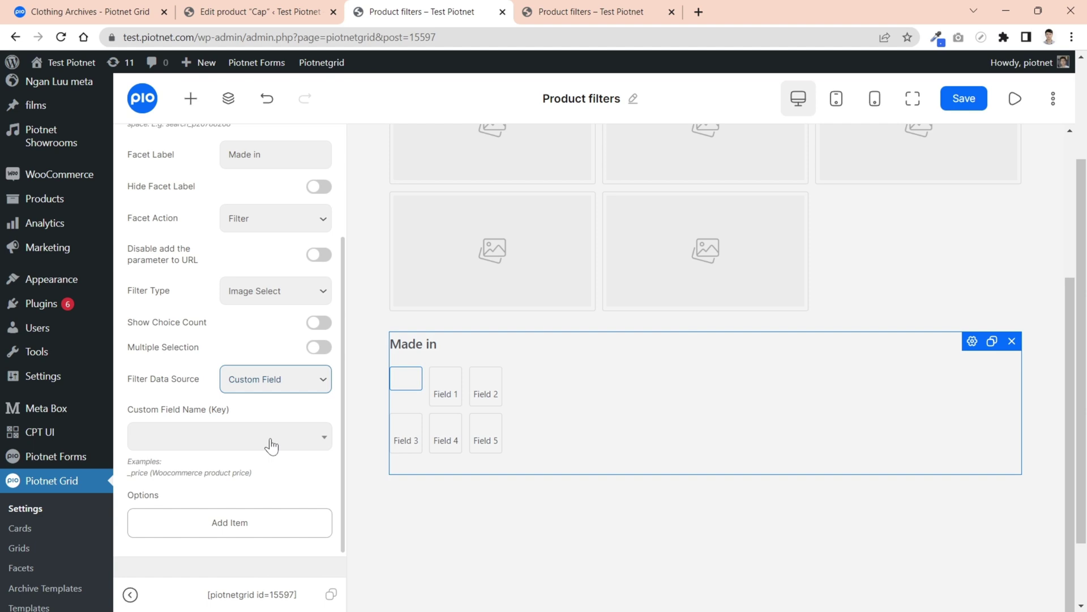
click(272, 447)
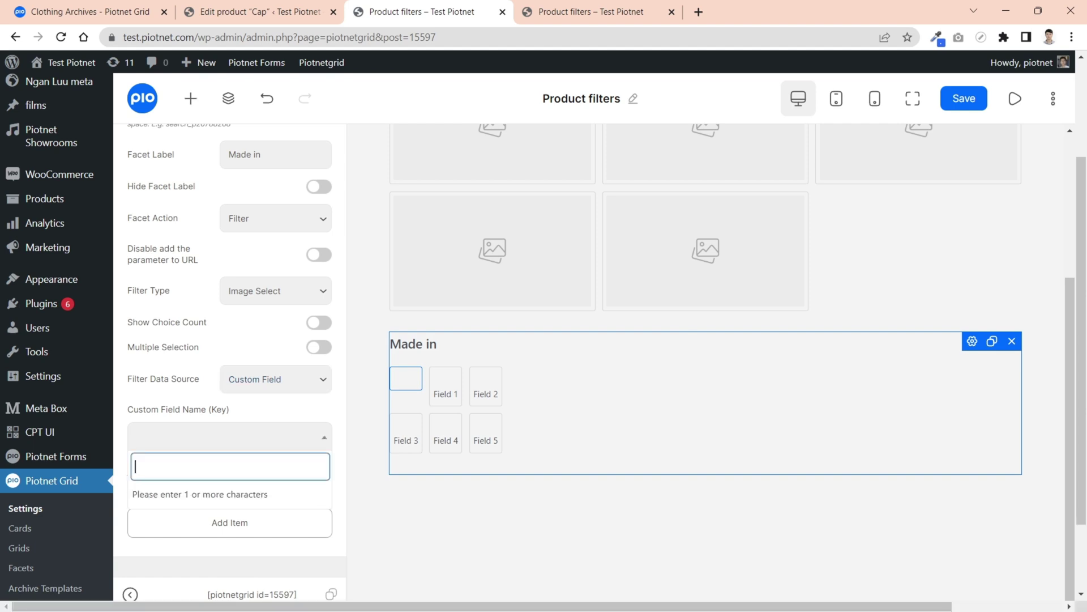
text(made)
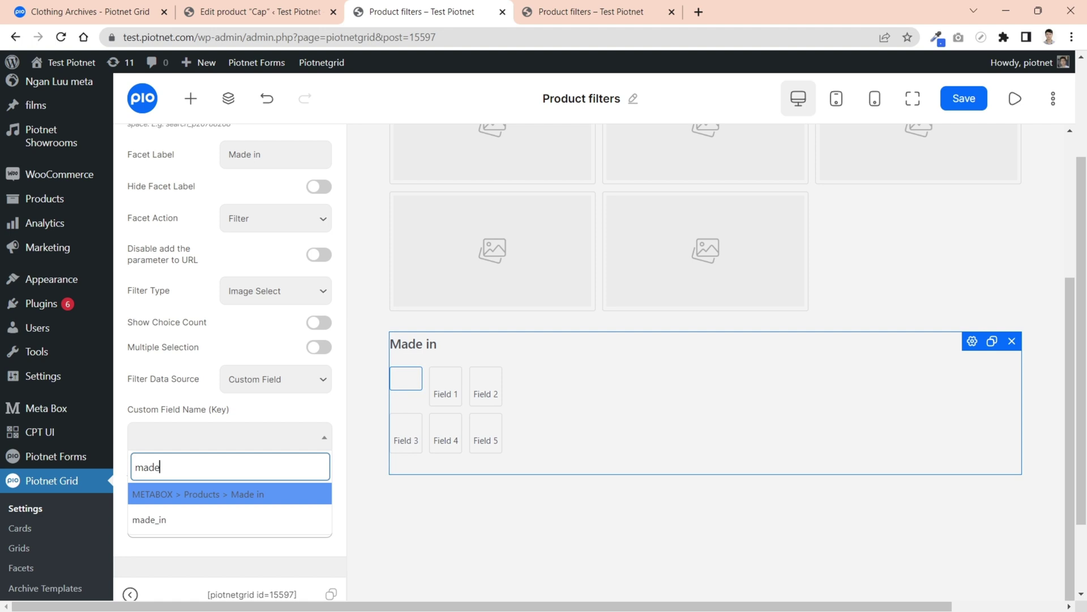
click(256, 492)
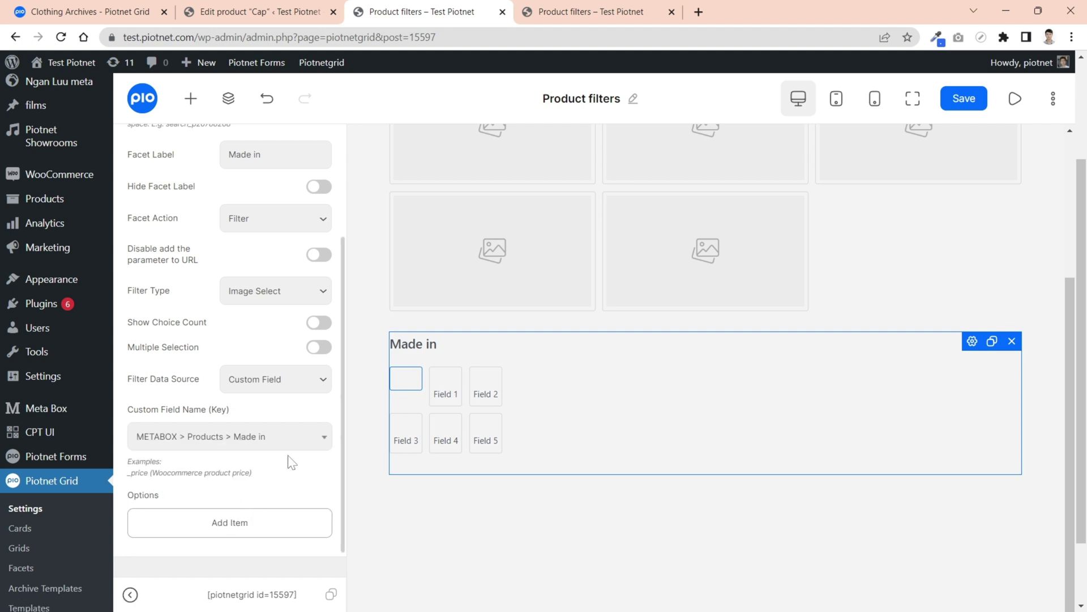
Add one blank option item under Options.
scroll(294, 467, down, 1)
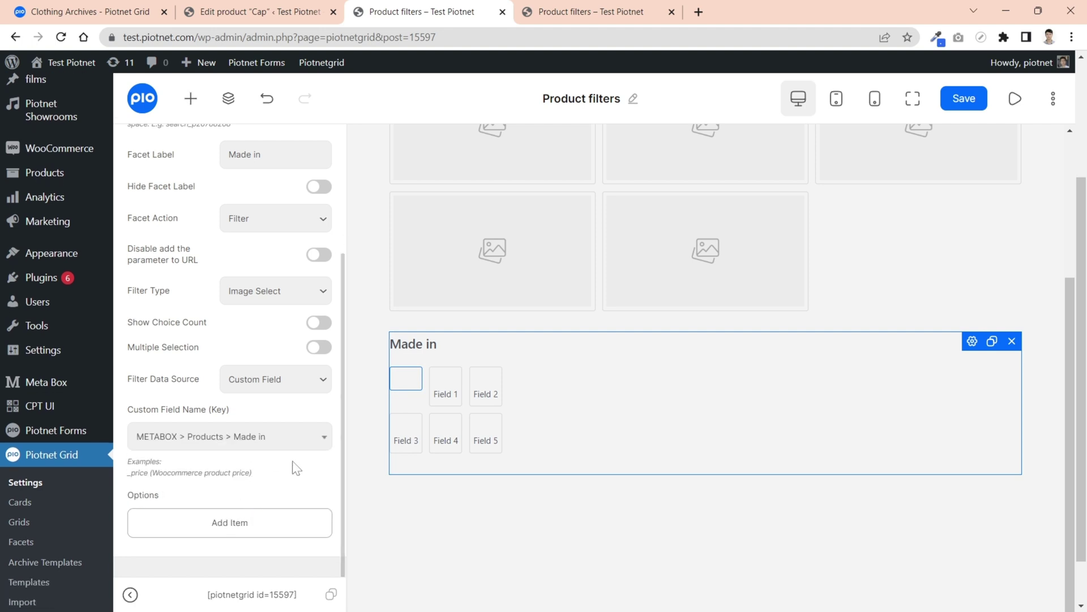
click(238, 522)
scroll(238, 517, down, 1)
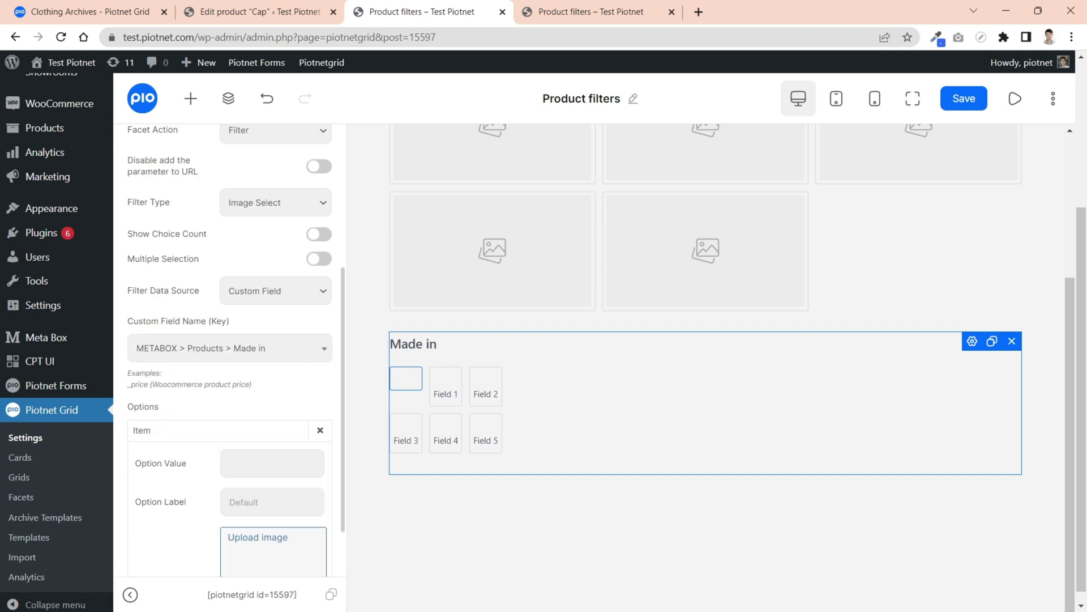
scroll(230, 351, down, 1)
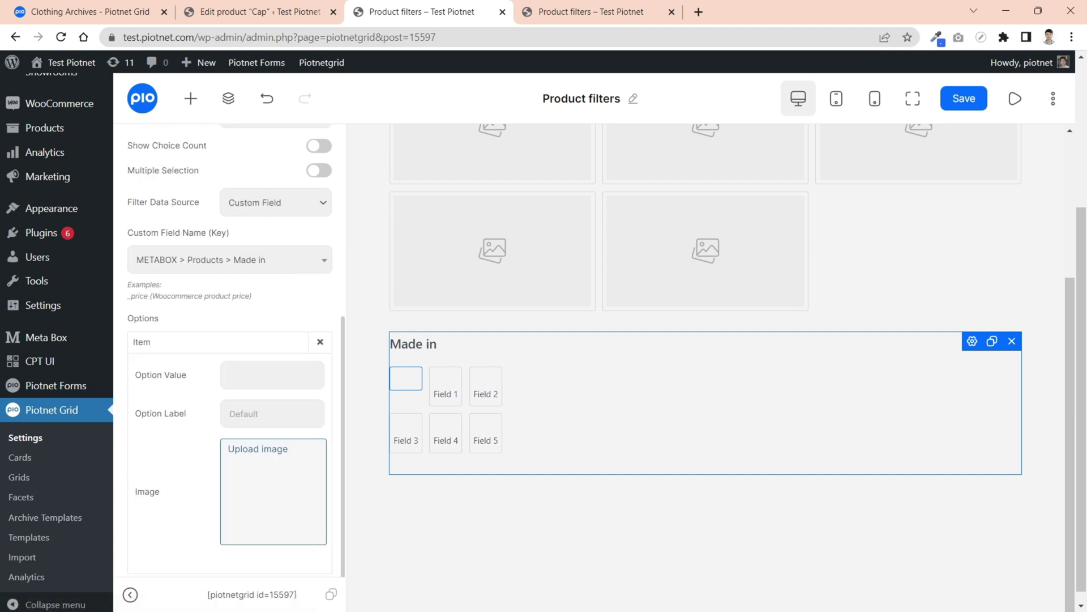
Set the Vietnam option's value to 'Vietnam' and give it the Vietnam flag image.
click(272, 374)
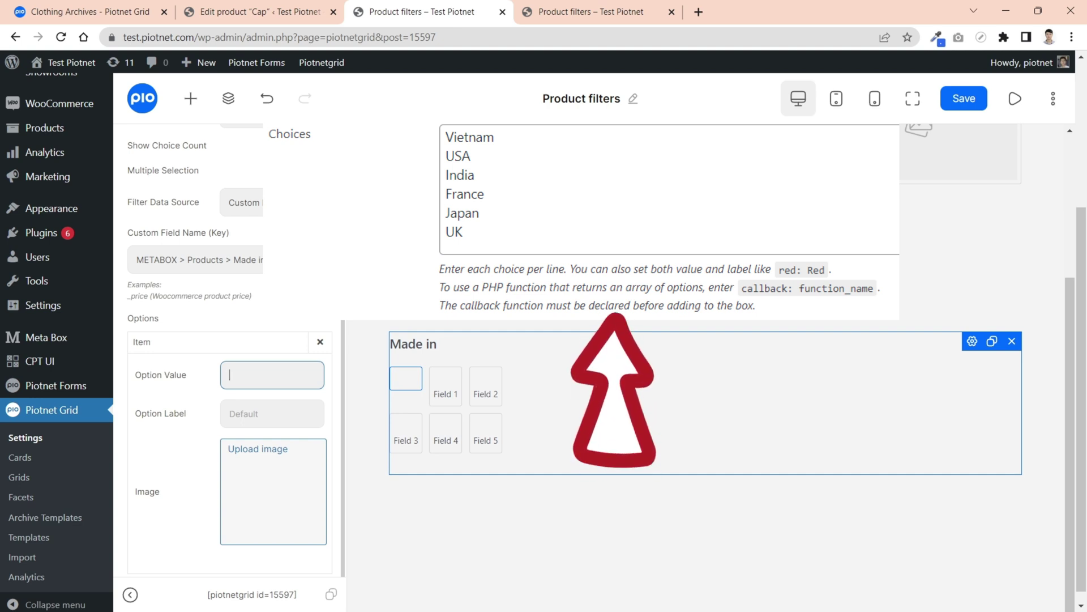
text(Vietnam)
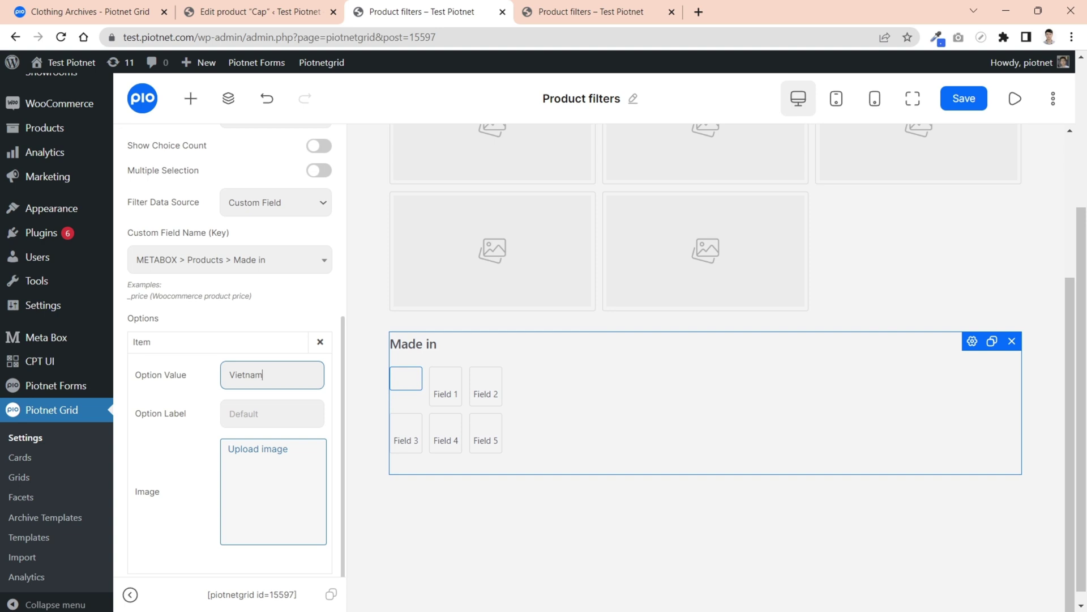
click(272, 413)
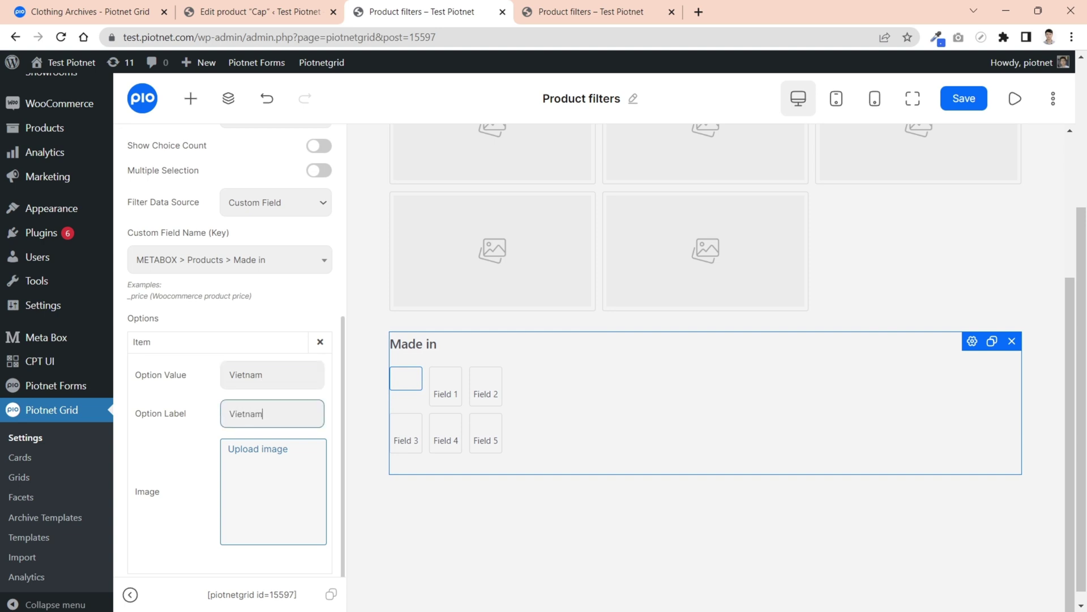
click(265, 501)
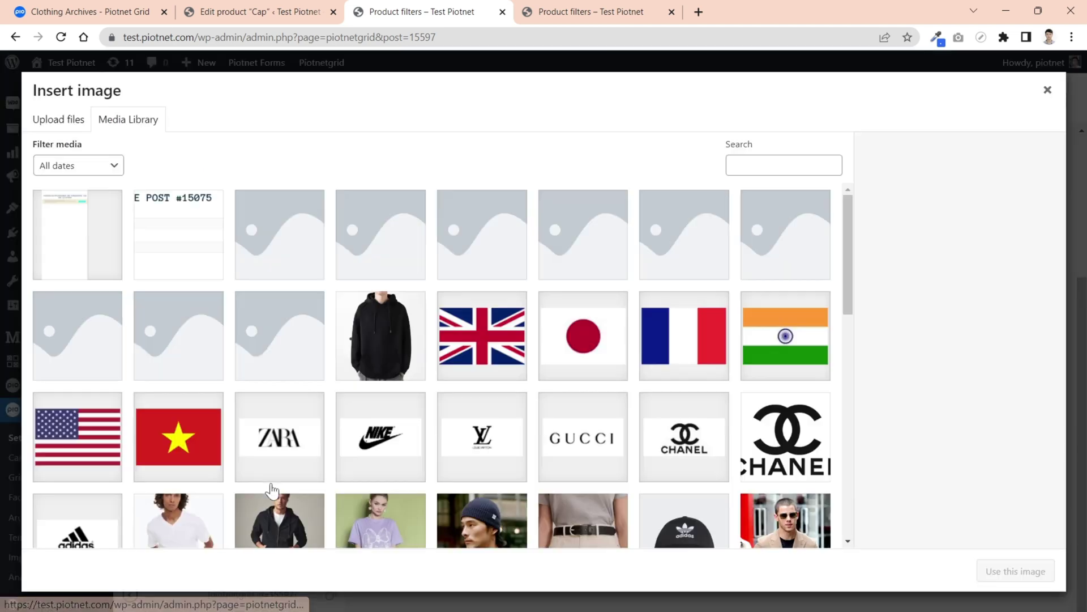
click(204, 448)
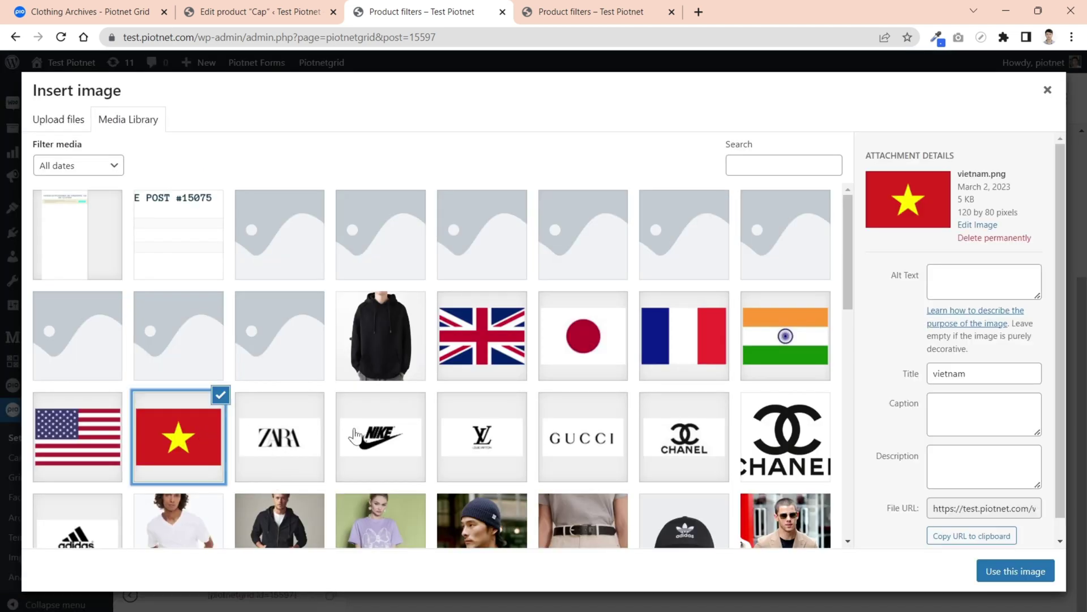
click(999, 570)
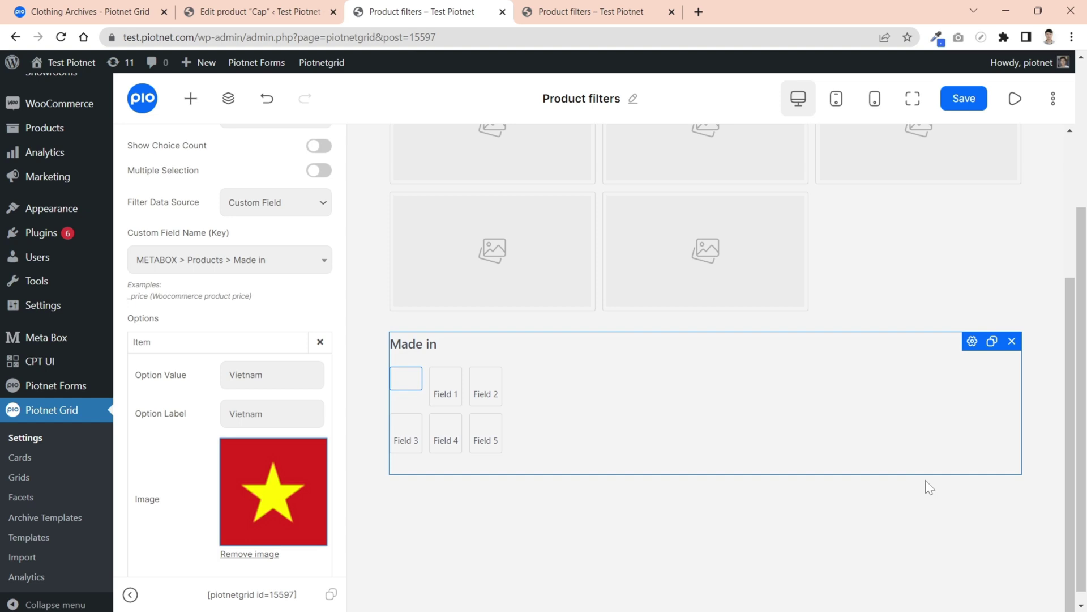
scroll(544, 445, down, 1)
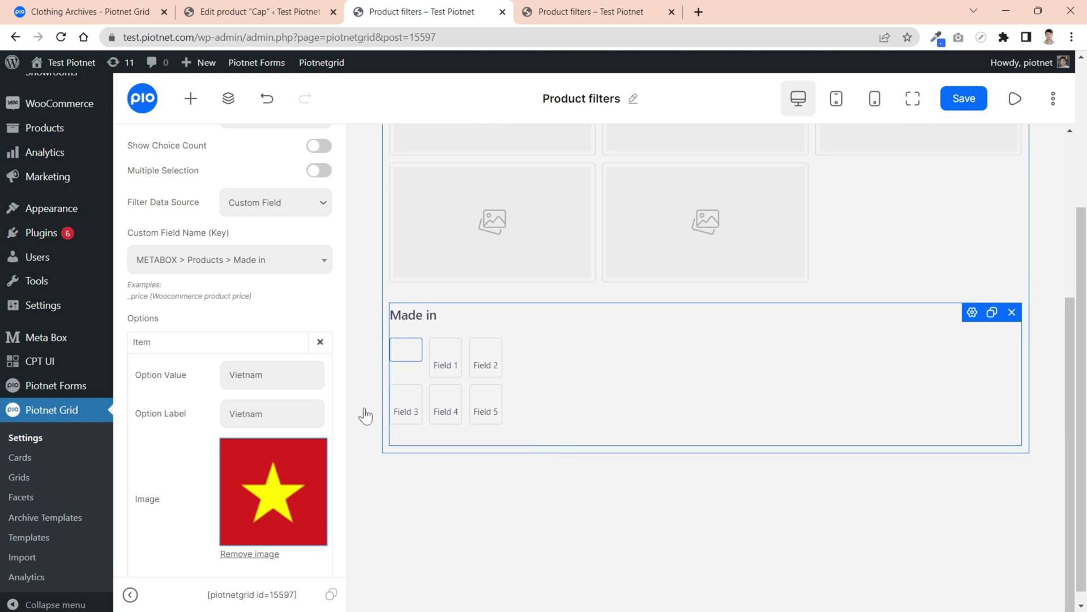
click(260, 351)
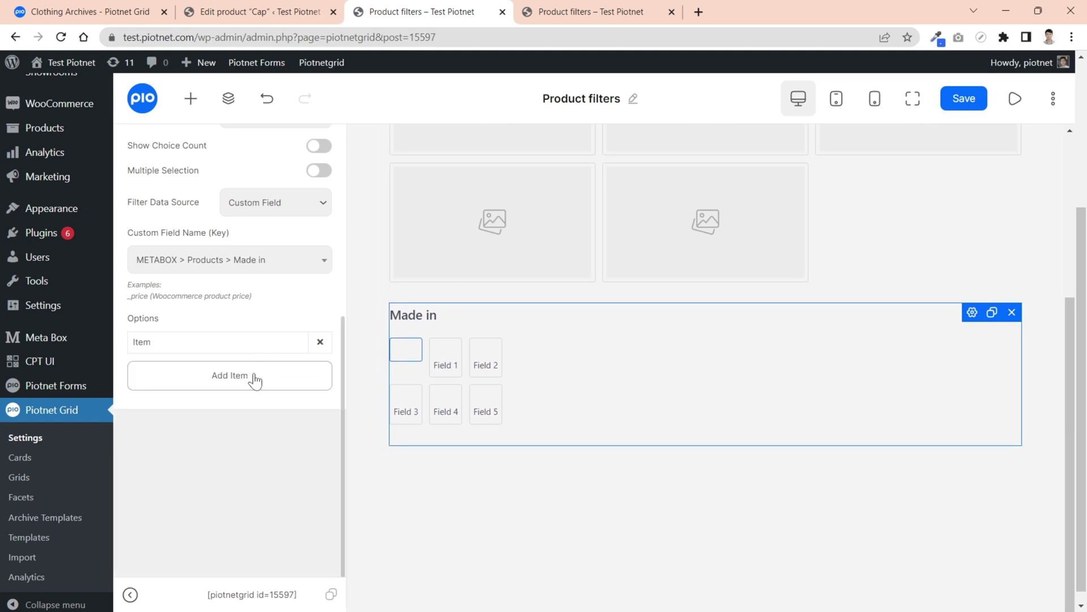
Add a USA option with USA as value and label and the US flag image.
click(255, 378)
click(272, 403)
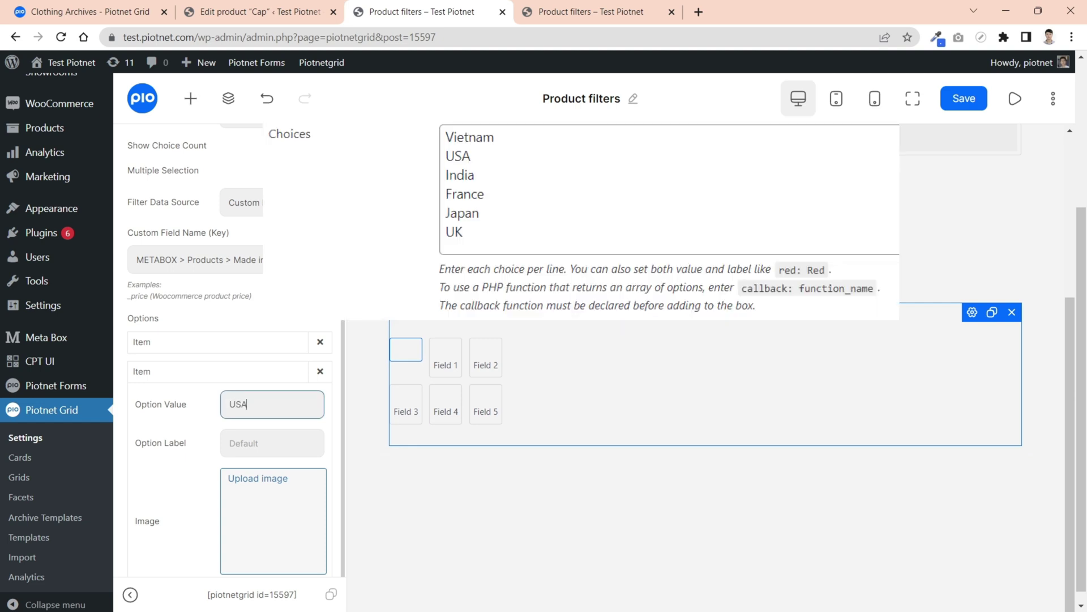
click(272, 443)
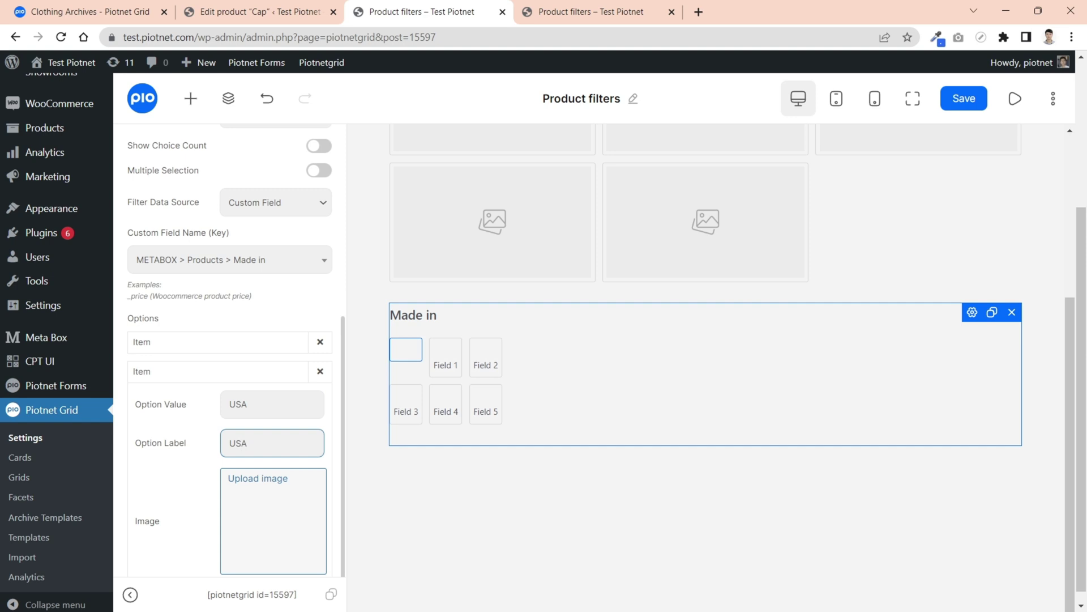
click(270, 515)
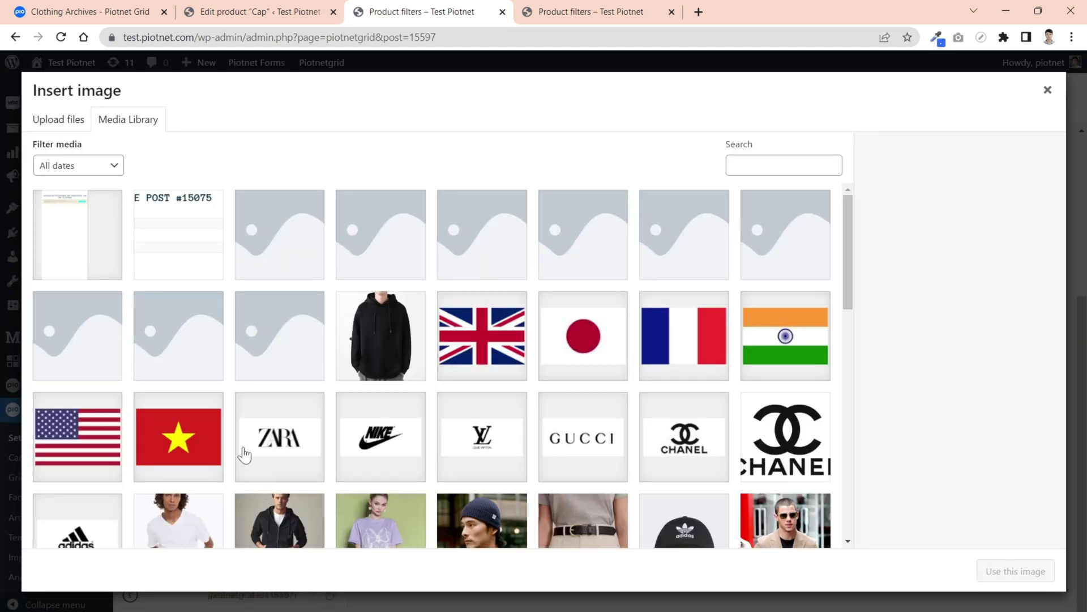
click(104, 449)
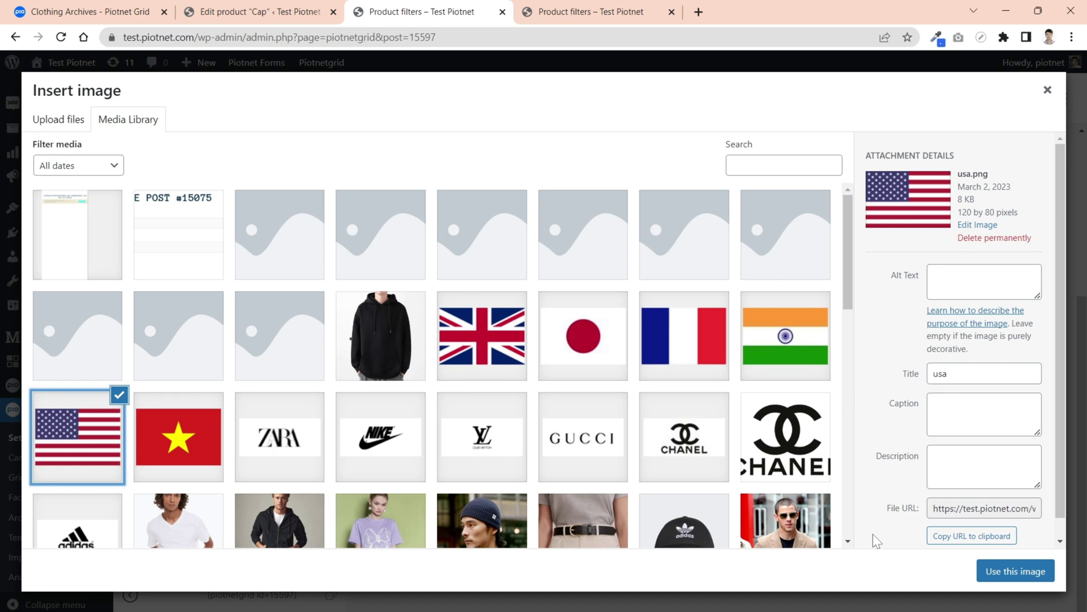
click(1008, 573)
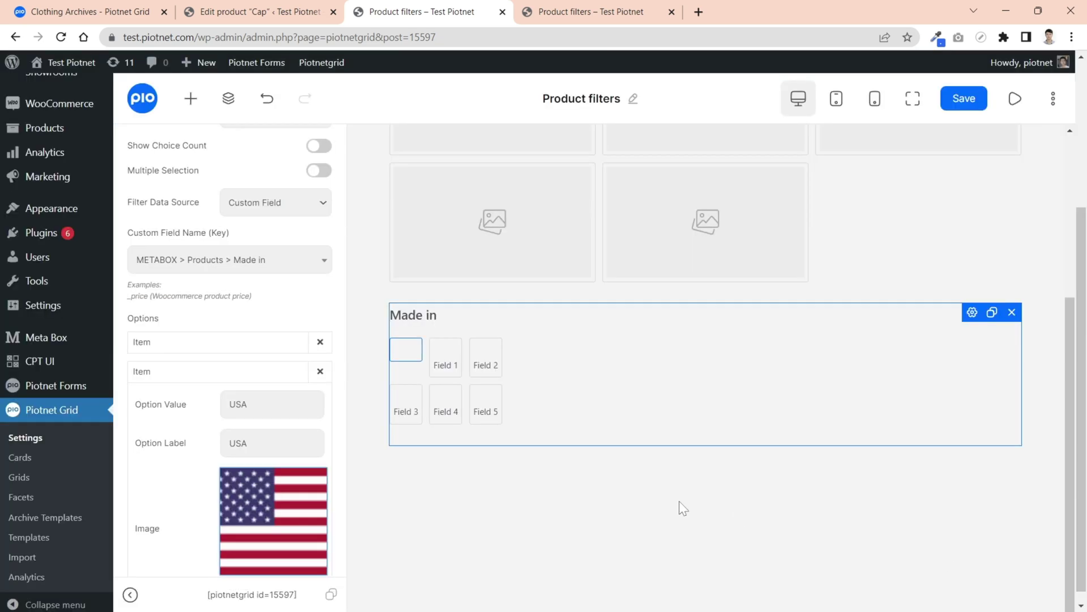
click(249, 371)
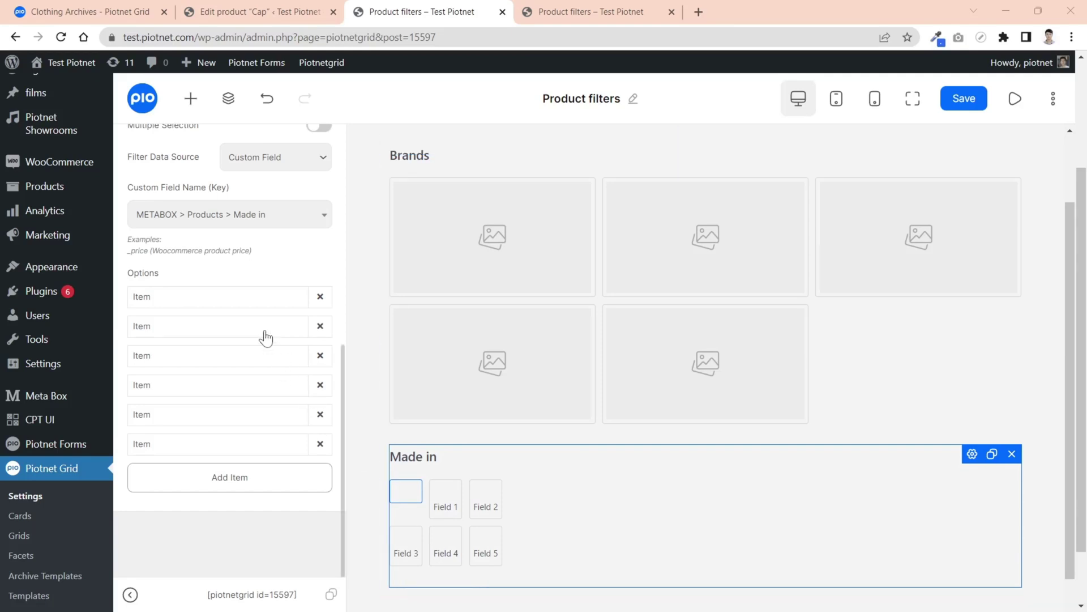
Check the Vietnam, France and Japan options' values and flags.
click(248, 309)
click(246, 305)
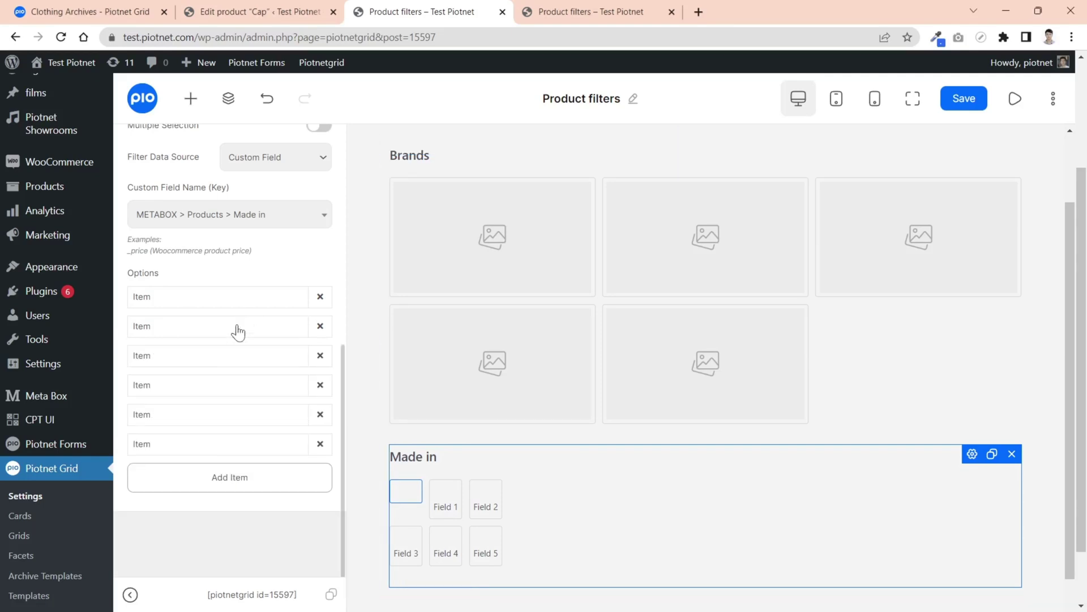
click(197, 386)
click(196, 387)
click(191, 424)
click(194, 424)
Save the Product filters layout and reload the front-end page to see the flags.
click(959, 111)
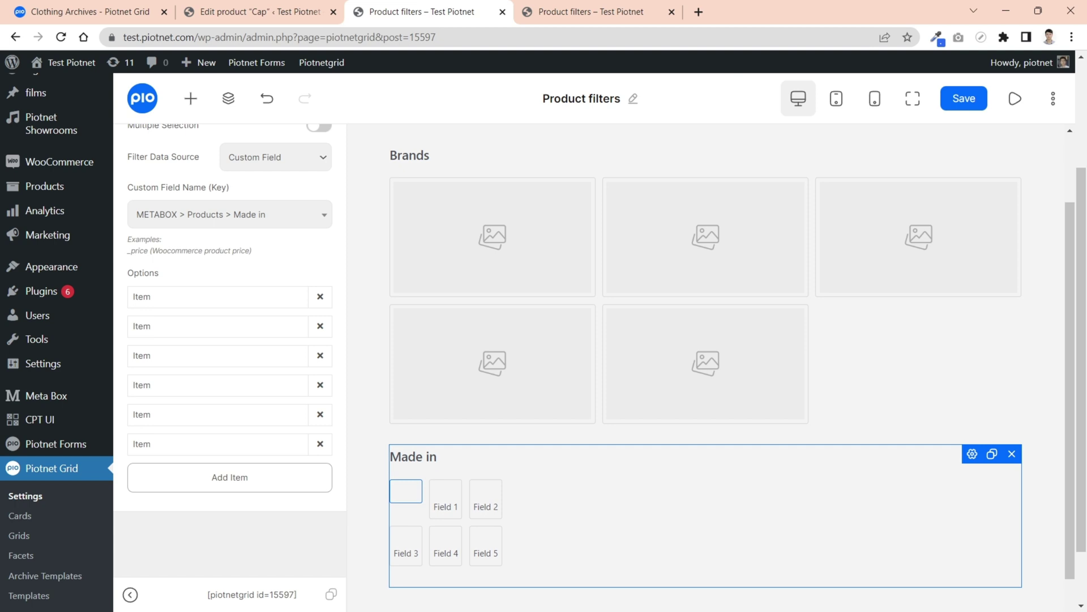
click(557, 22)
click(61, 37)
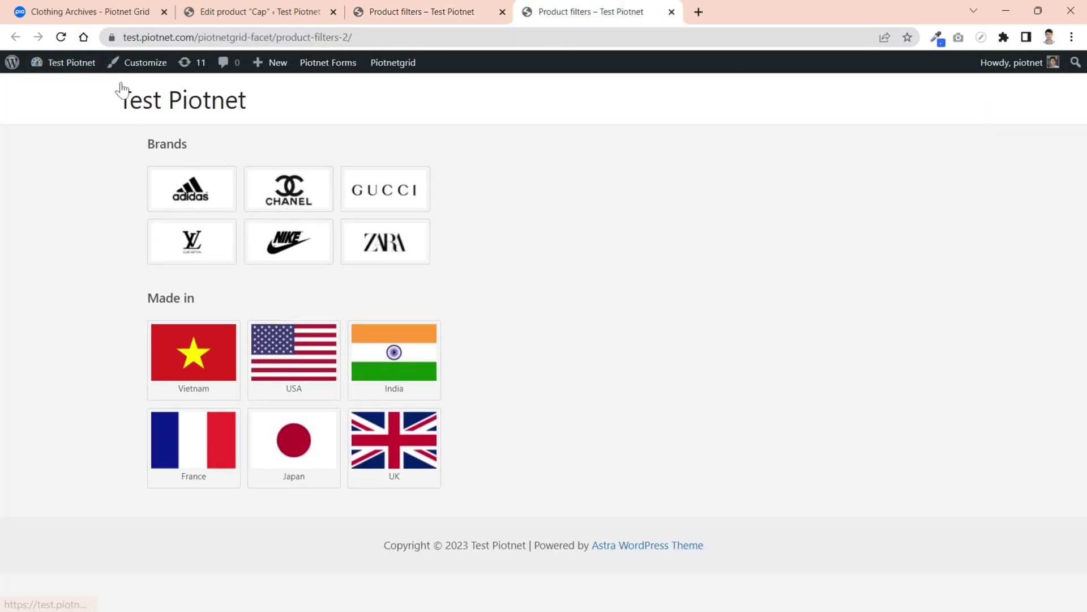
Test the Made in filter by selecting the Vietnam flag tile on the front end.
click(210, 380)
Set the Image Select tile label typography size to 0 in the facet's style settings.
click(439, 9)
scroll(286, 165, up, 8)
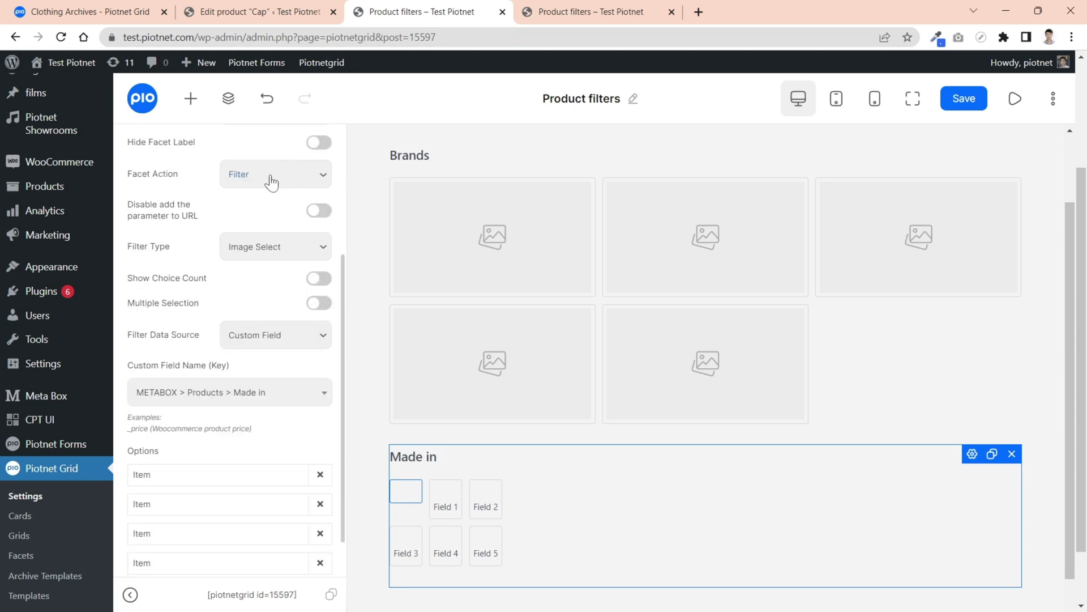
click(197, 181)
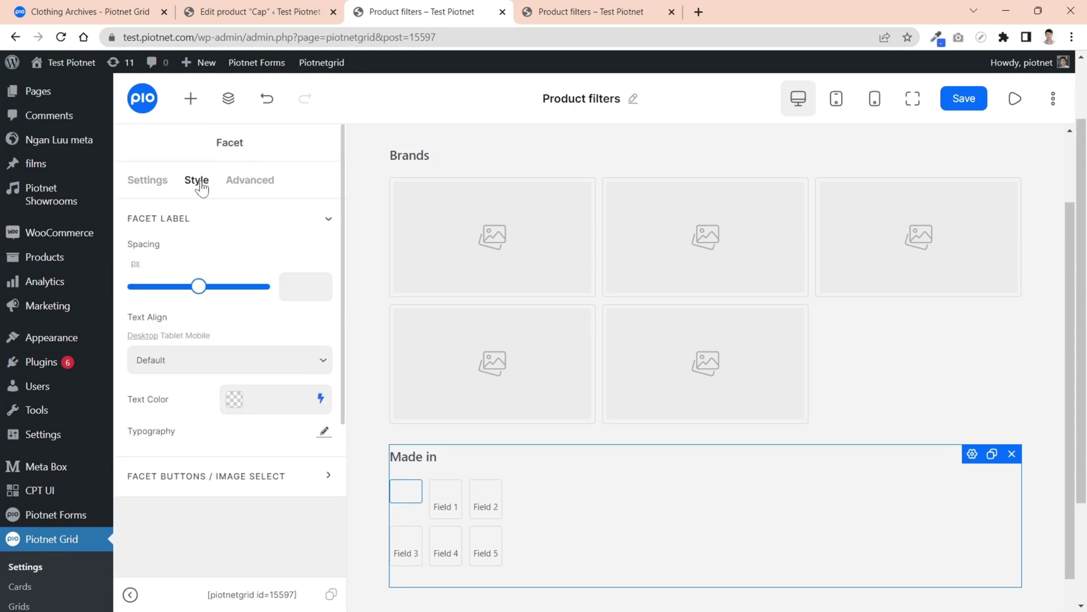
click(293, 491)
scroll(289, 476, down, 6)
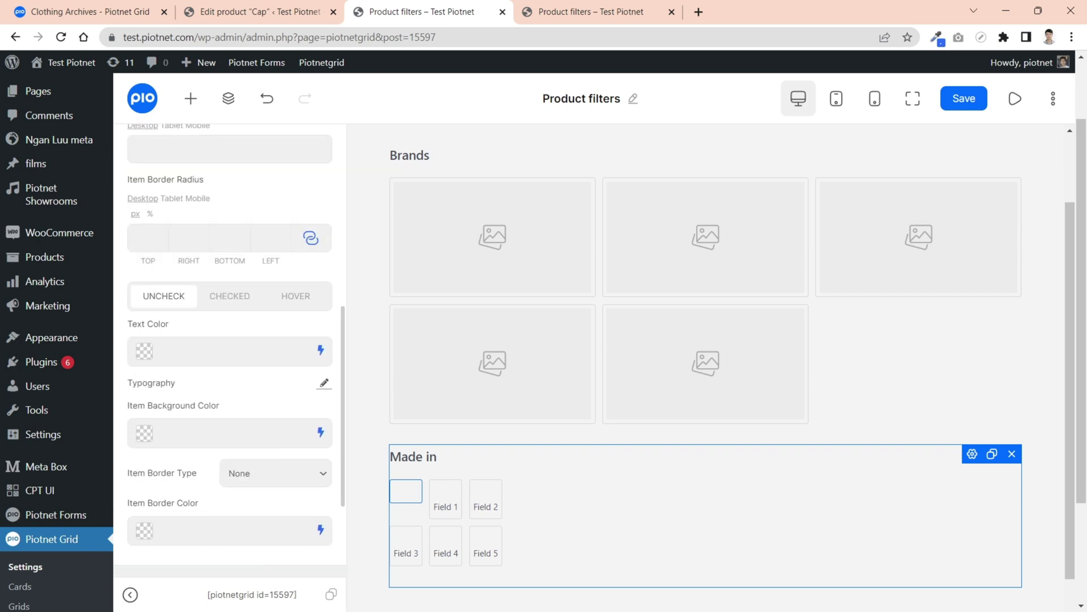
click(323, 383)
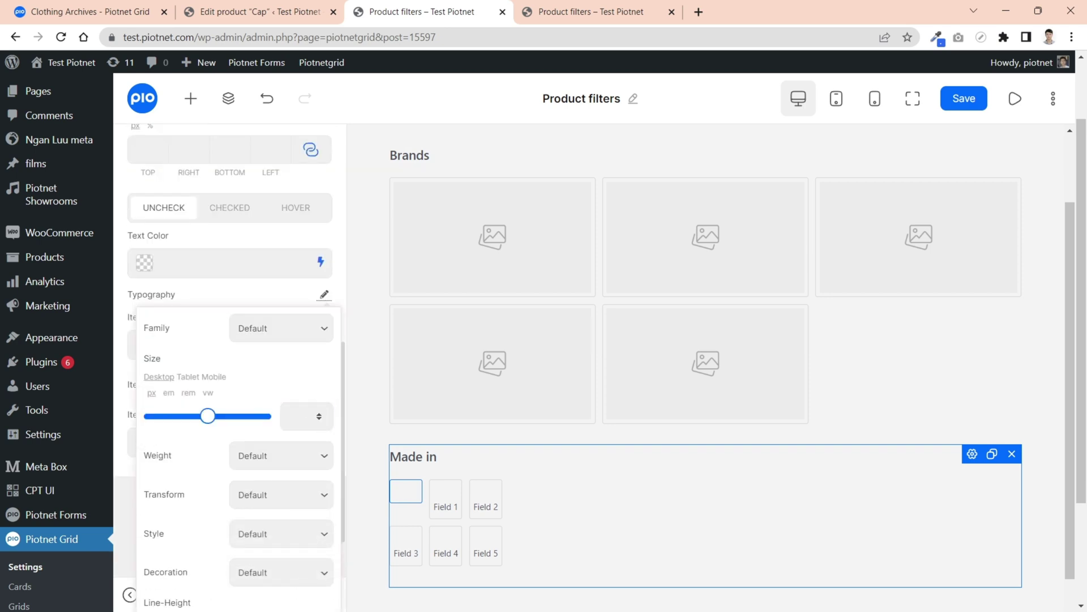
click(297, 416)
text(0)
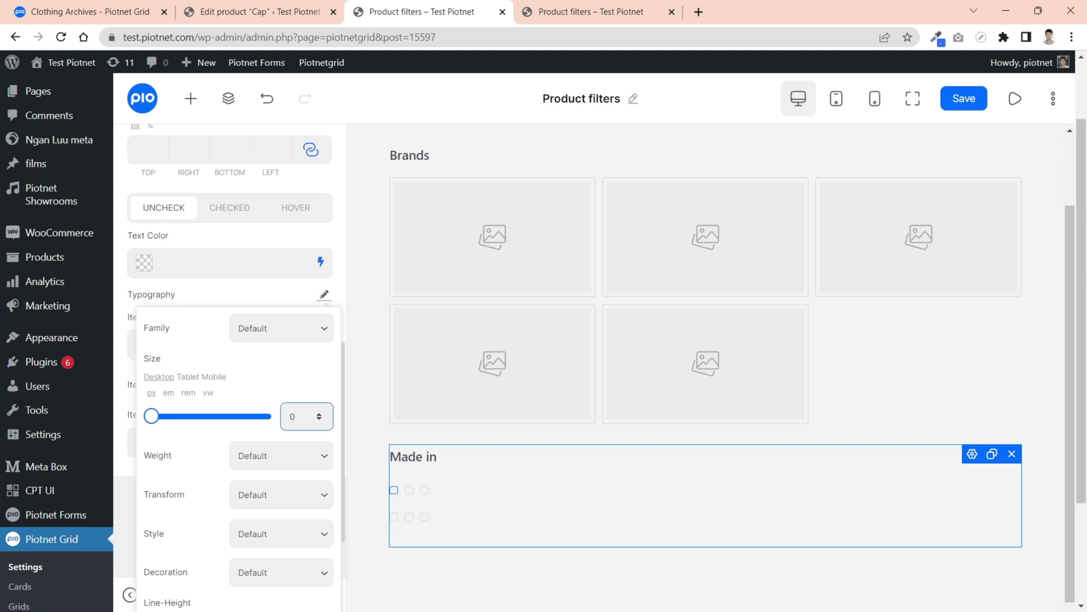
key(Return)
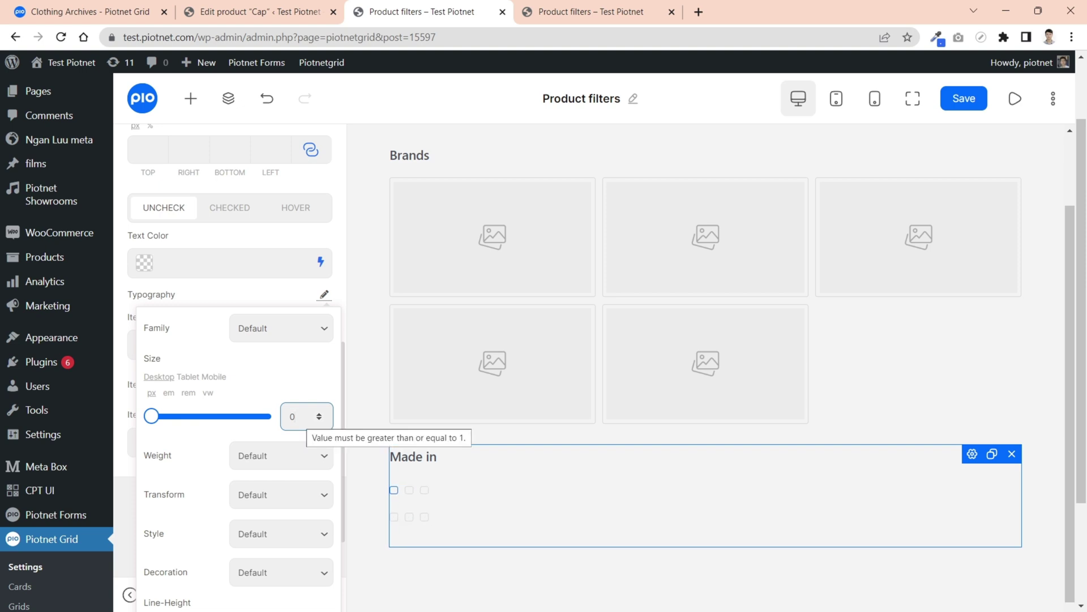
scroll(308, 416, down, 5)
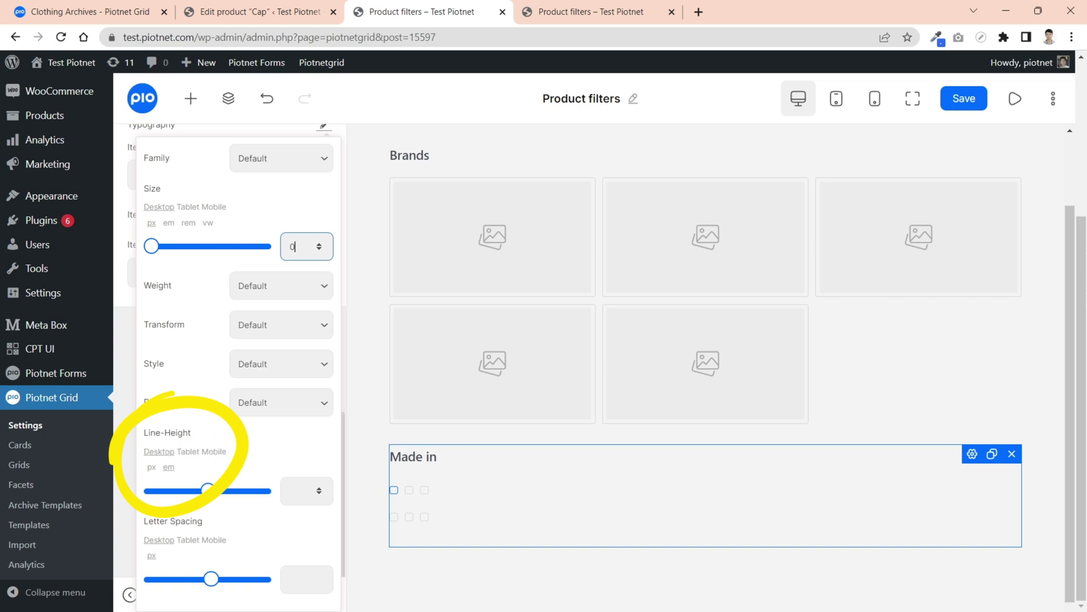
scroll(283, 432, up, 2)
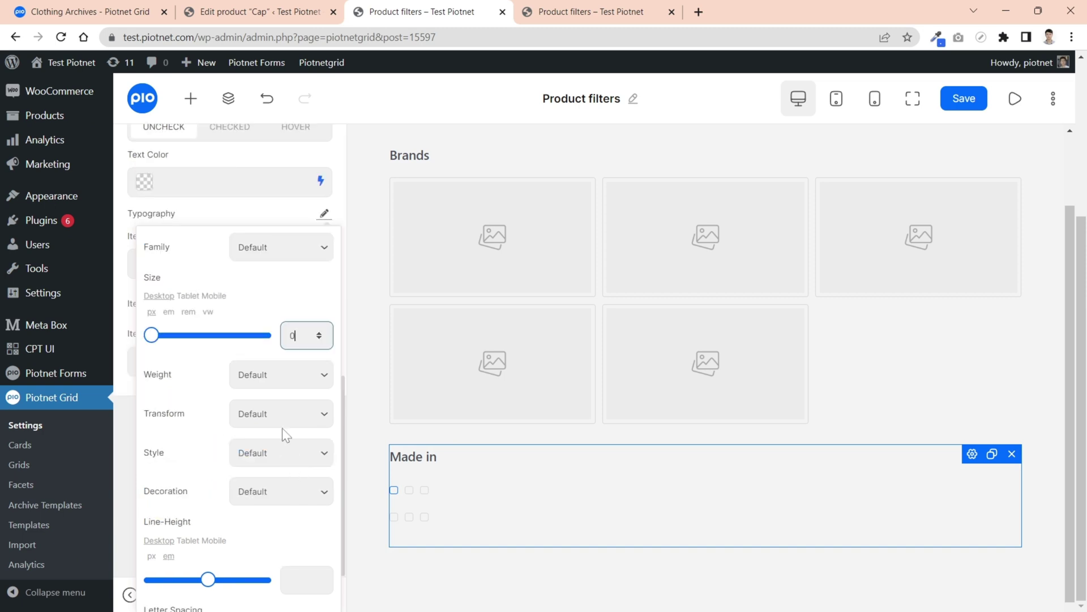
click(324, 226)
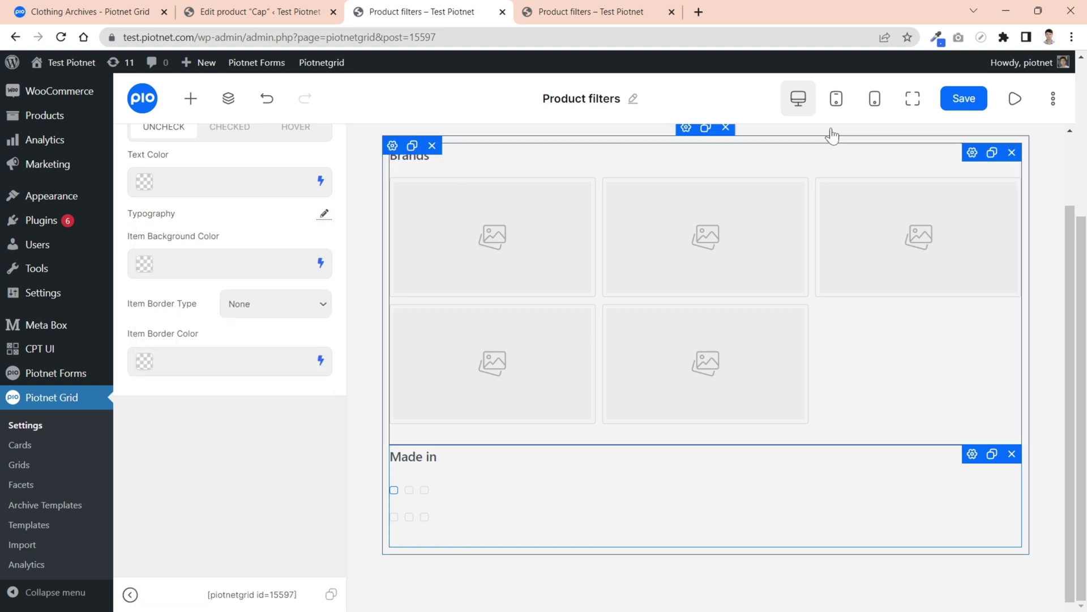
Save the layout and reload the front-end page to confirm country names are hidden.
click(965, 102)
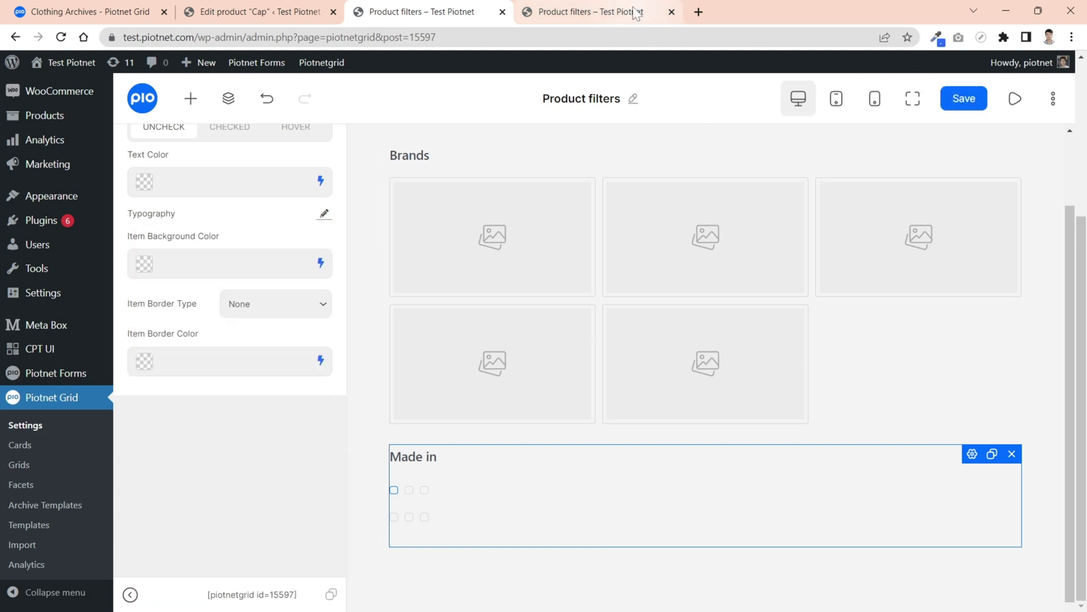
click(617, 16)
click(61, 36)
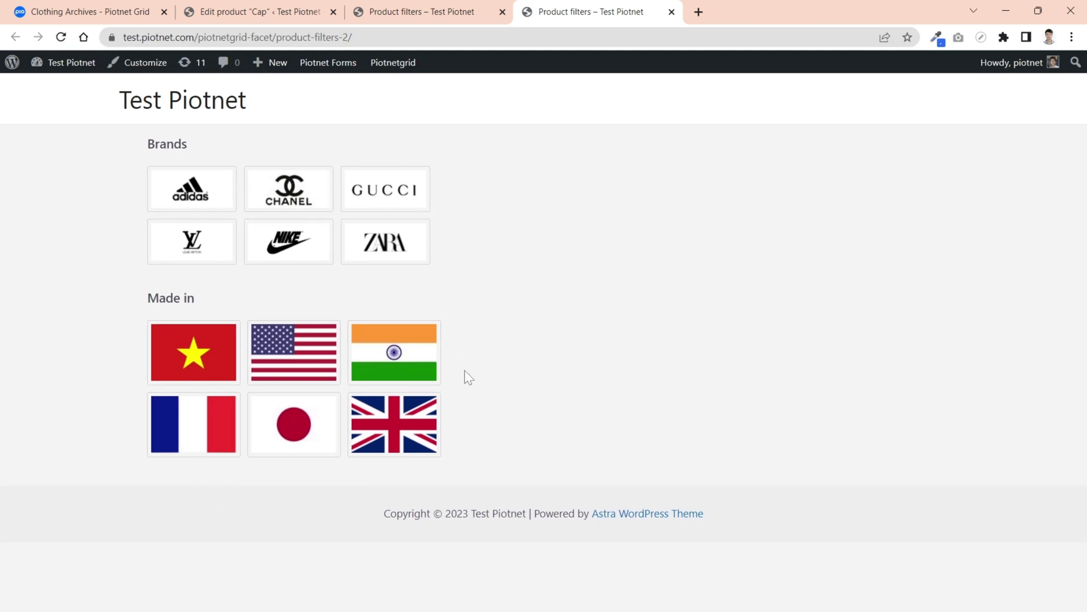
Add a new Facet widget below the Made in facet.
click(453, 11)
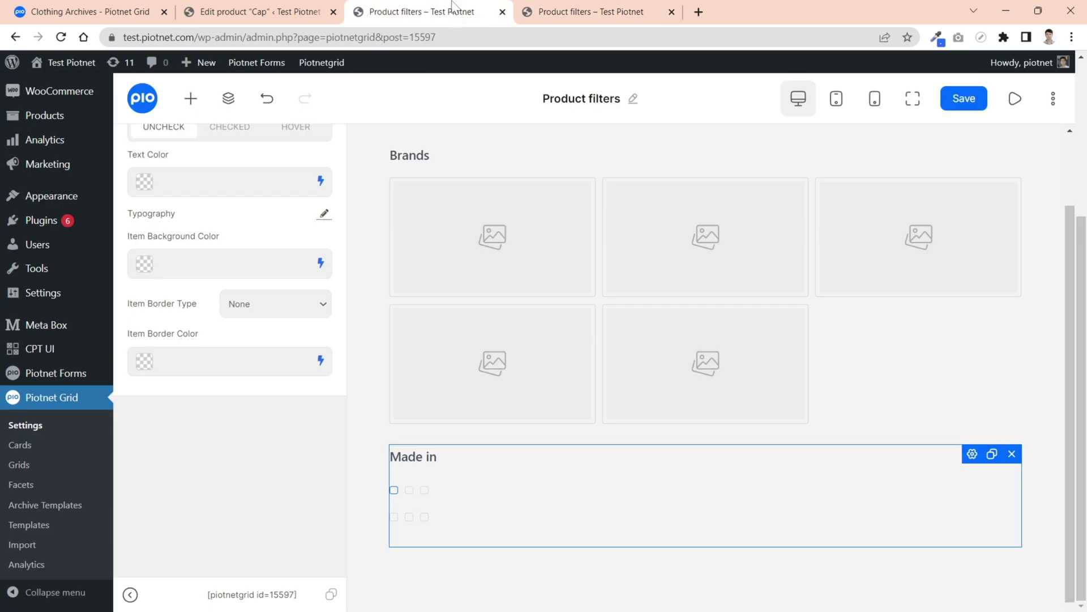
scroll(233, 192, up, 6)
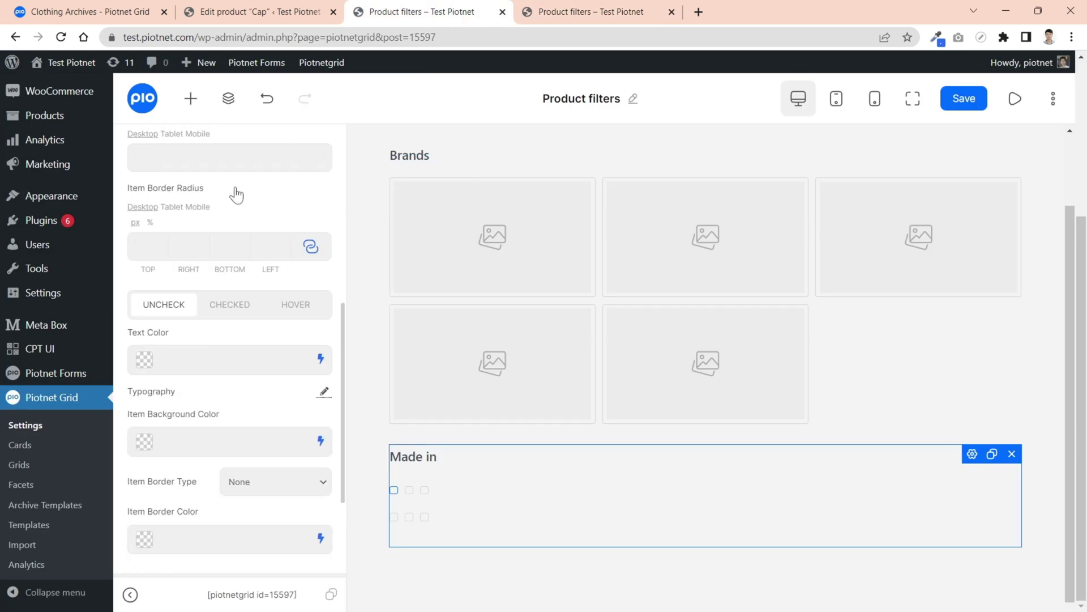
click(190, 101)
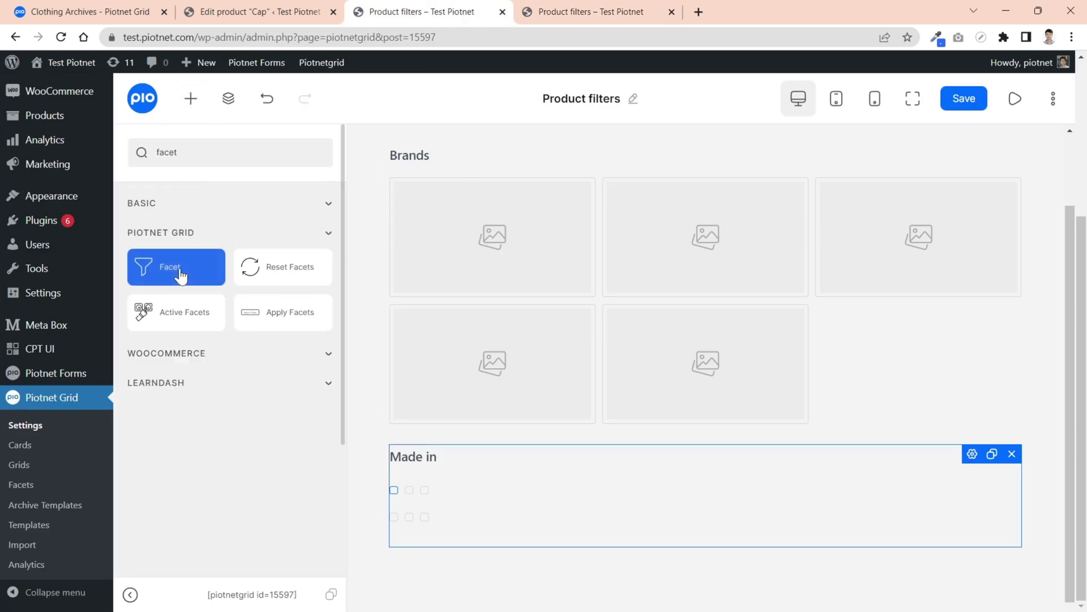
drag(170, 266, 510, 553)
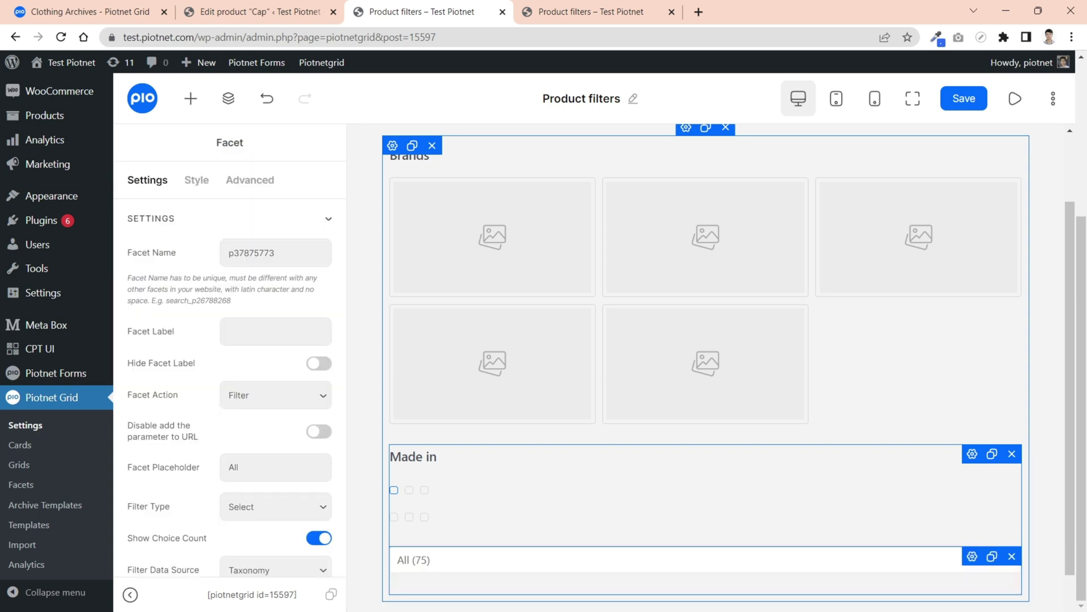
Label the new facet 'Price' and make it a Slider filter.
click(275, 331)
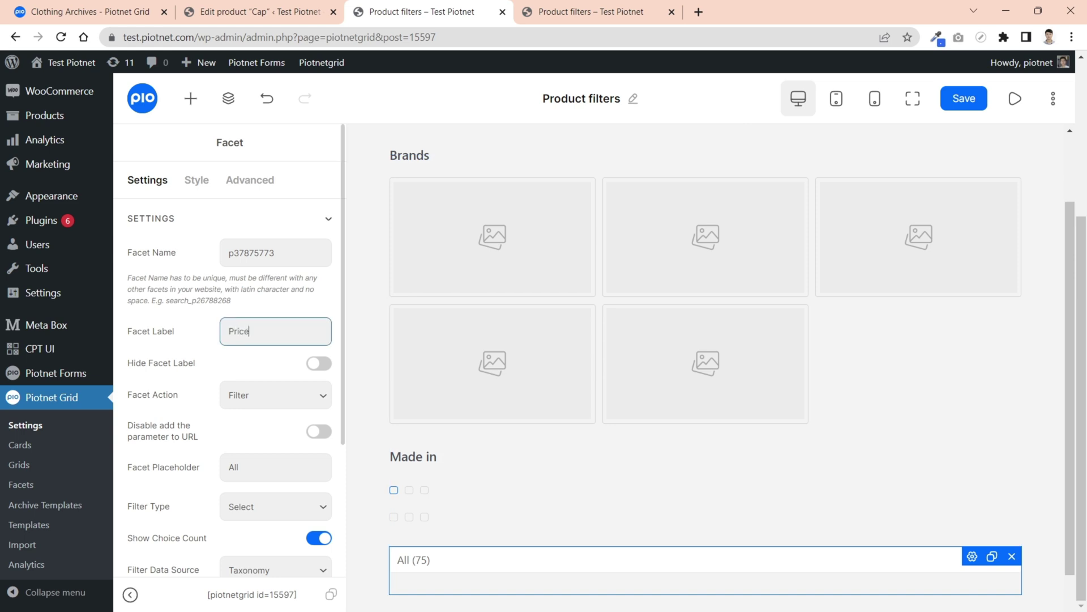
text(Price)
scroll(281, 338, down, 2)
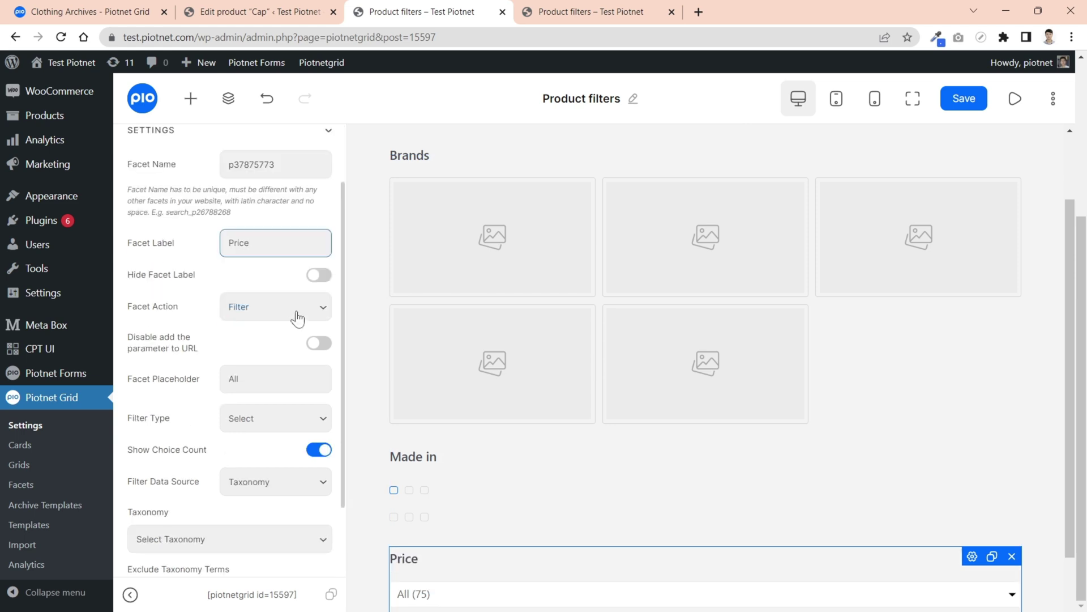
click(297, 319)
click(300, 316)
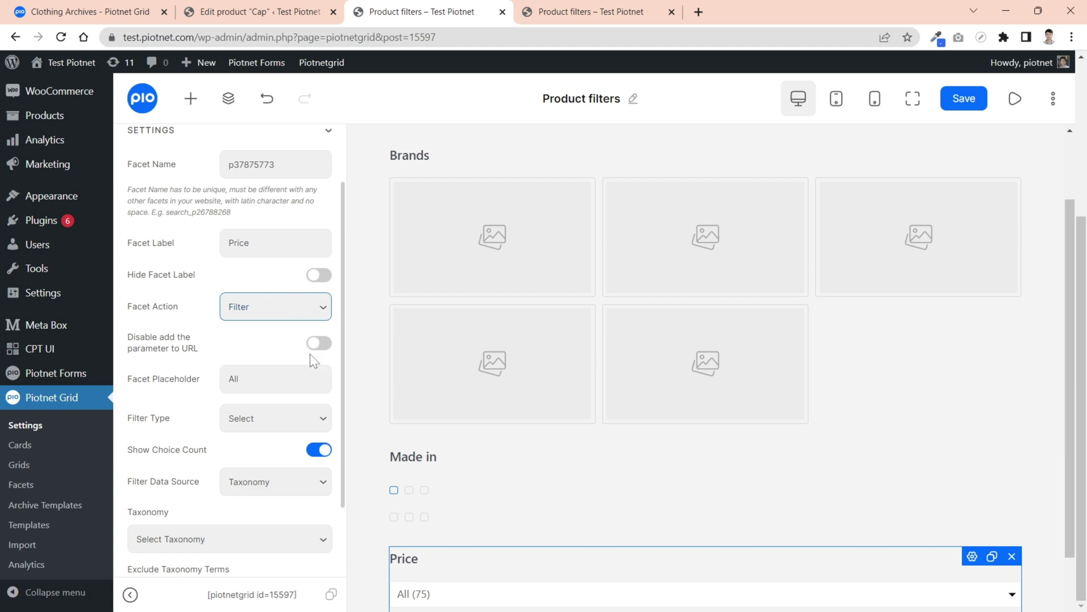
click(305, 417)
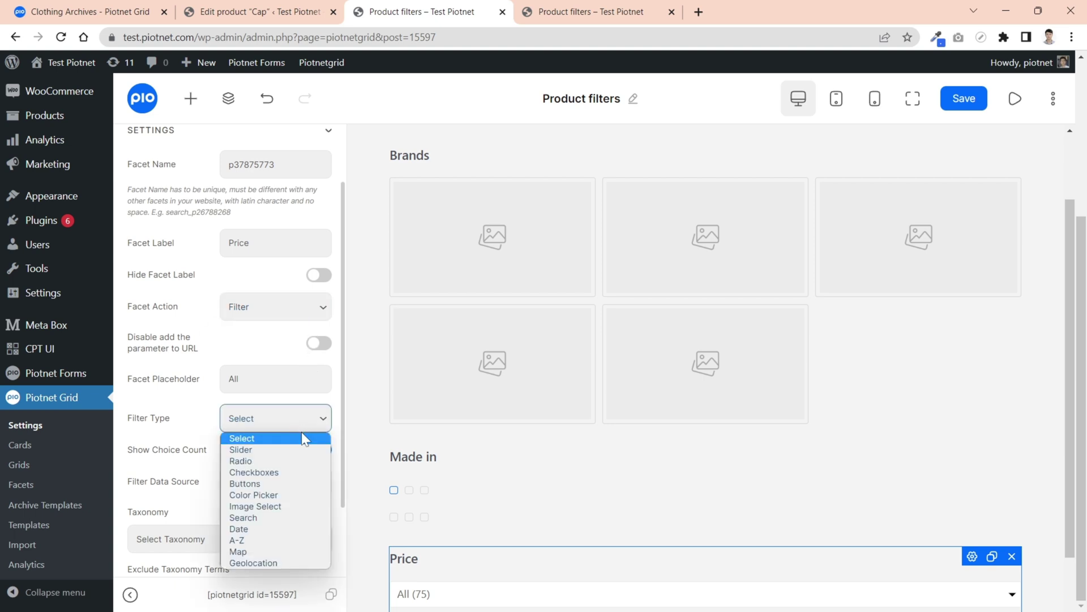
click(277, 450)
scroll(316, 383, down, 4)
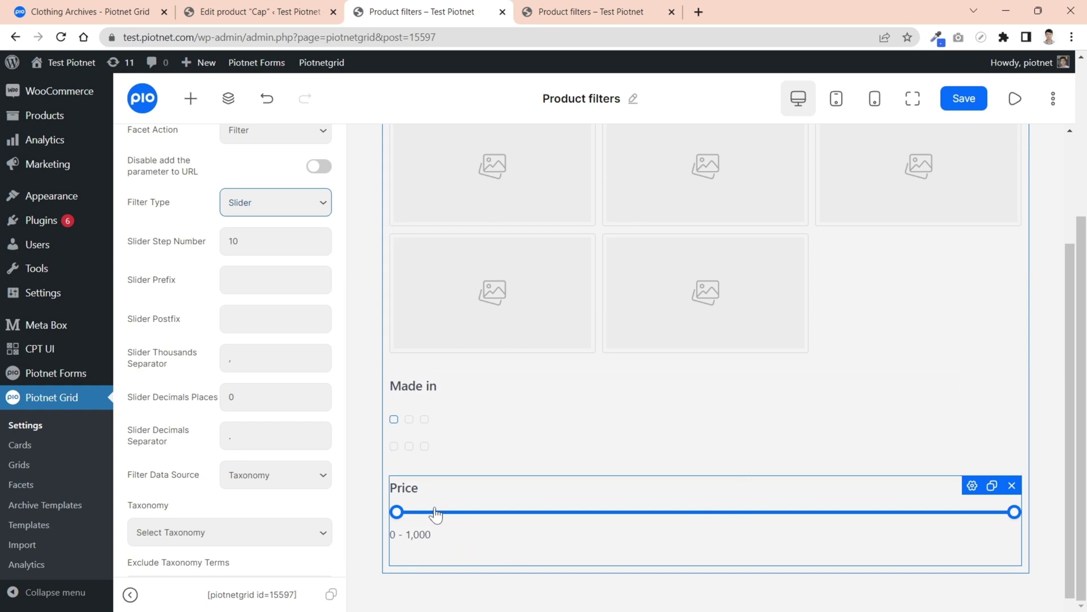
Point the Price slider at the _price custom field and give it a $ prefix.
click(304, 481)
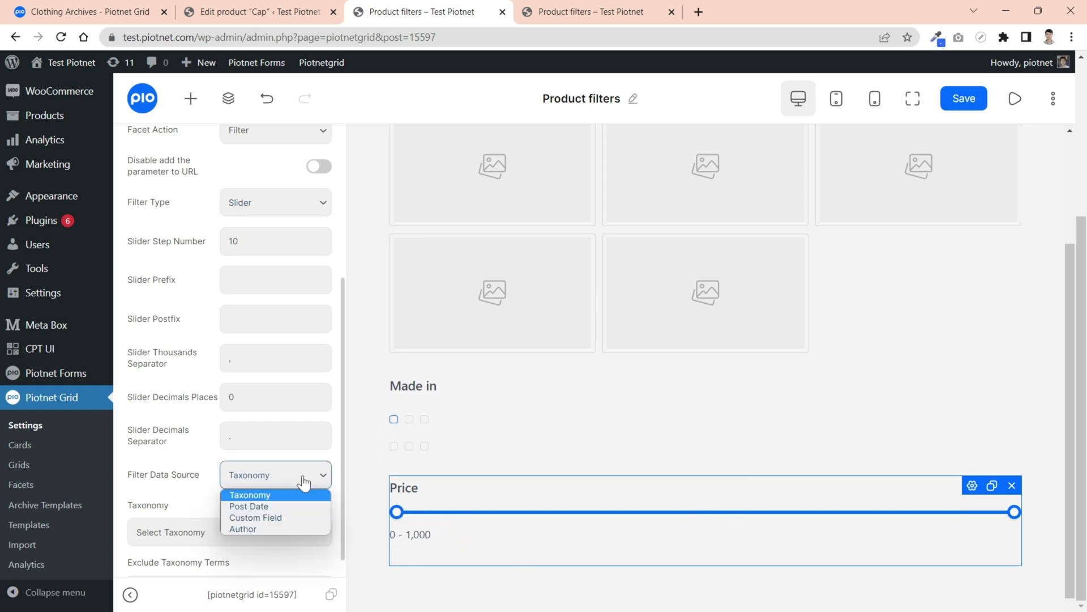
click(271, 517)
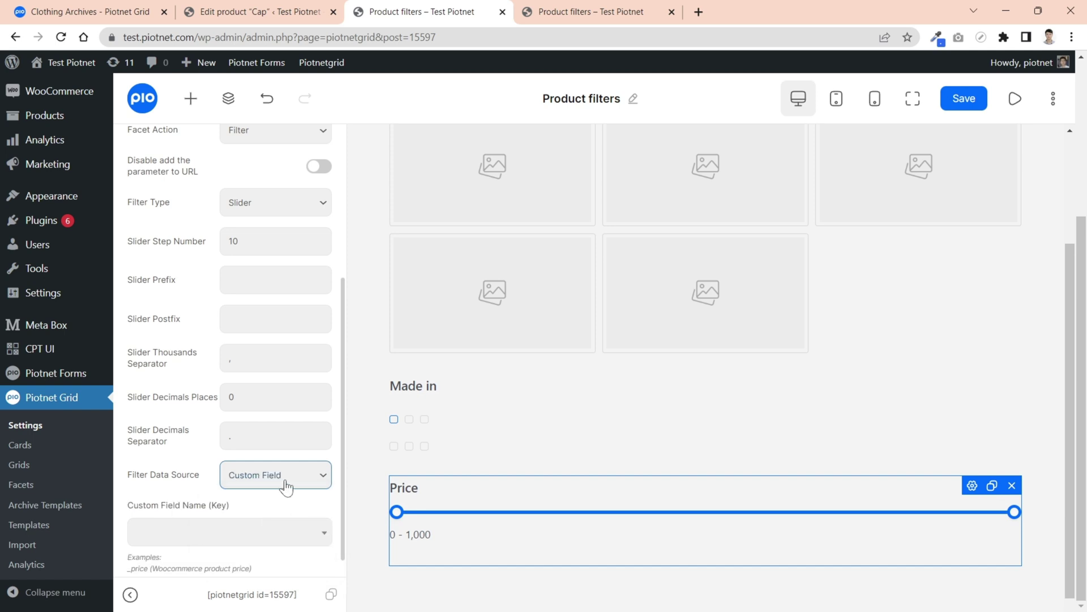
click(249, 541)
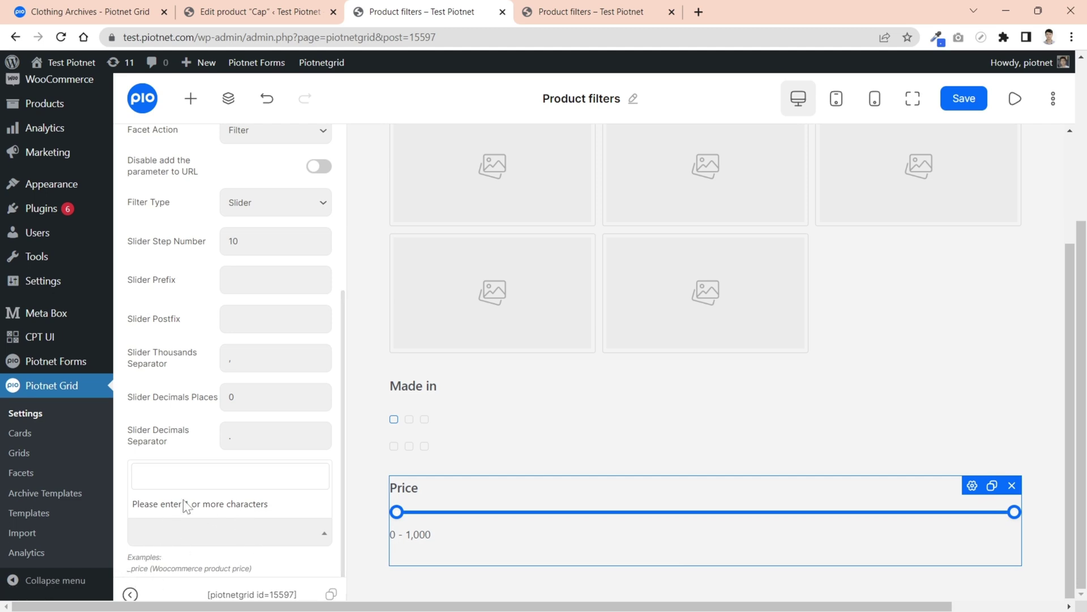
click(187, 477)
text(_price)
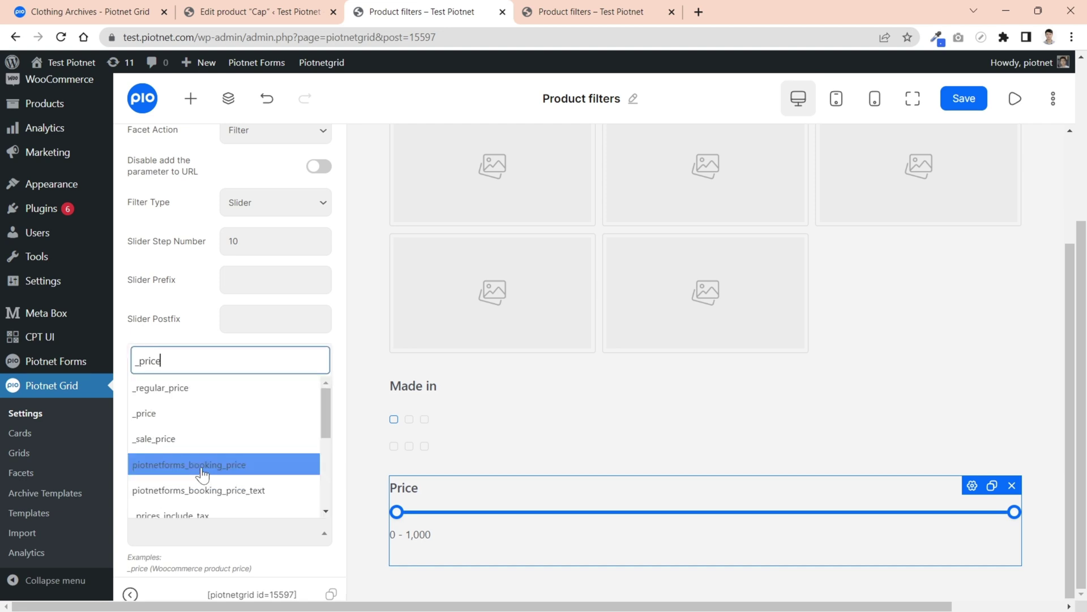
click(201, 415)
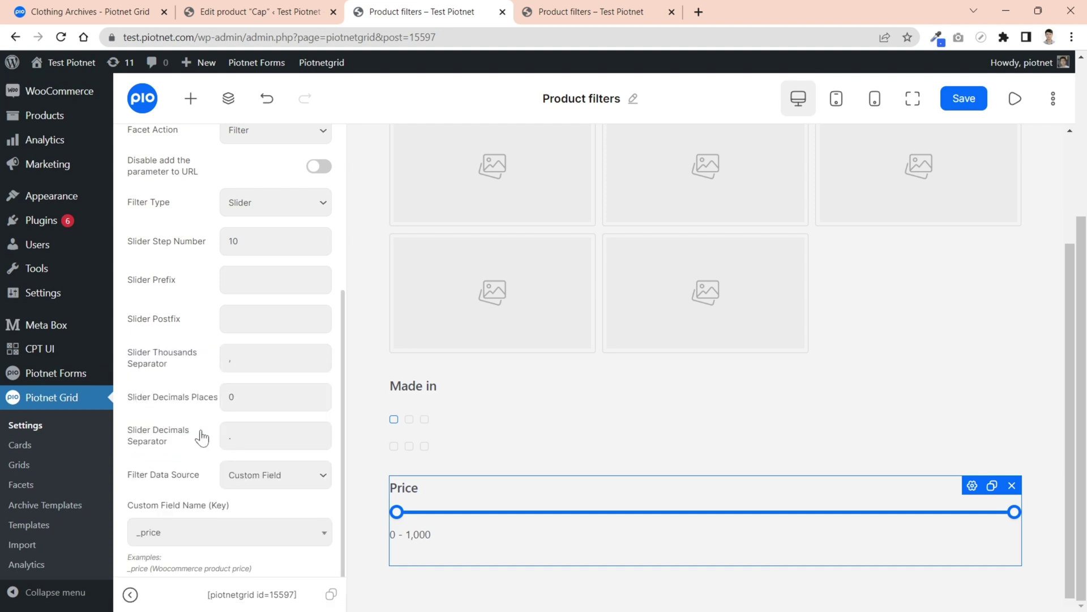
scroll(209, 419, down, 1)
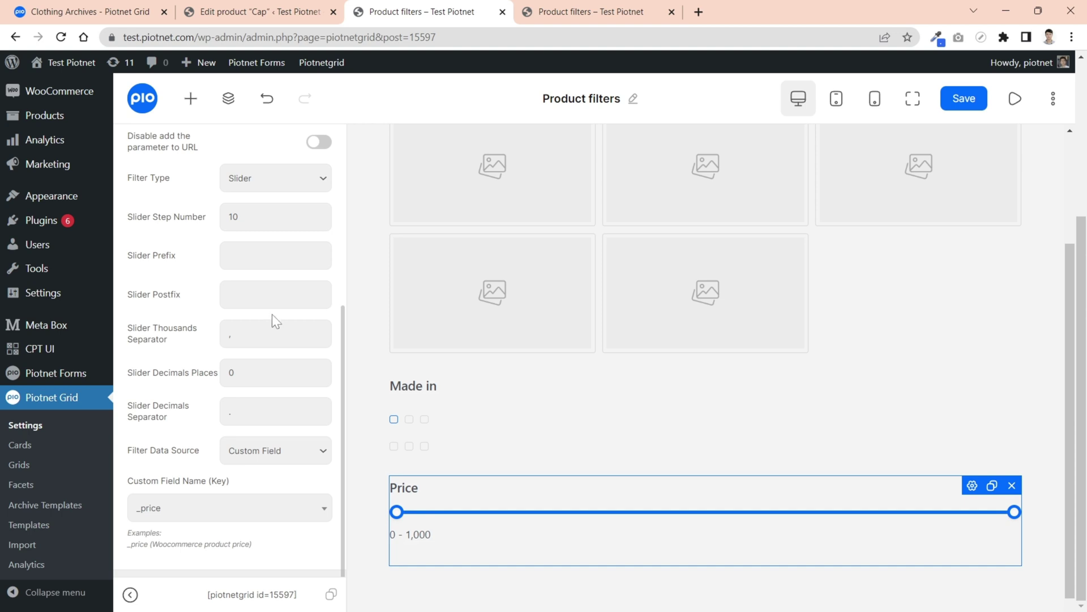
click(275, 255)
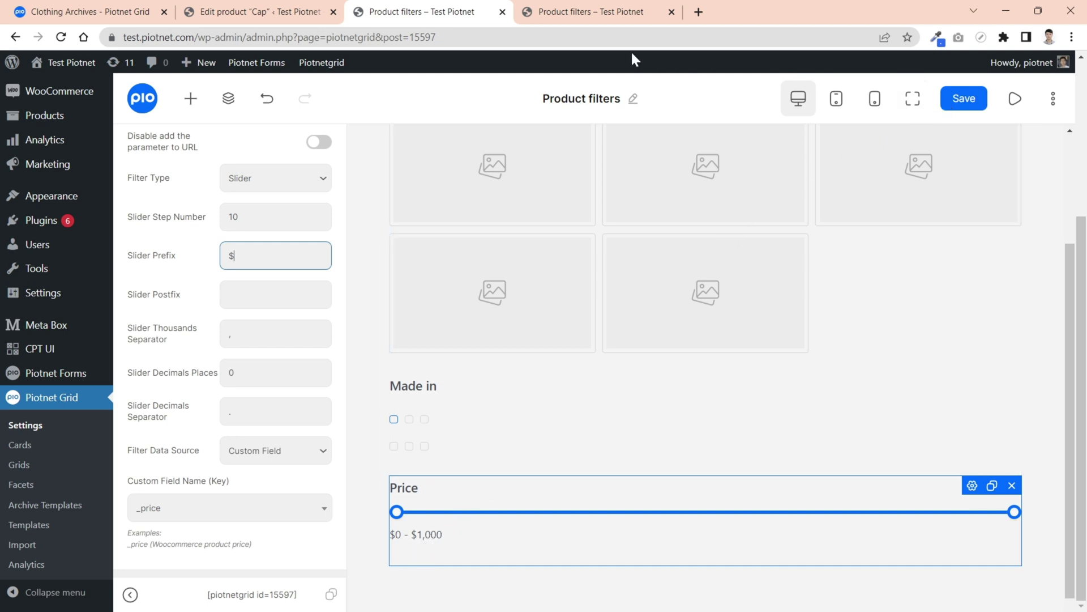
Reload the front-end page and drag the Price slider to narrow the range to $0 - $10.
click(542, 14)
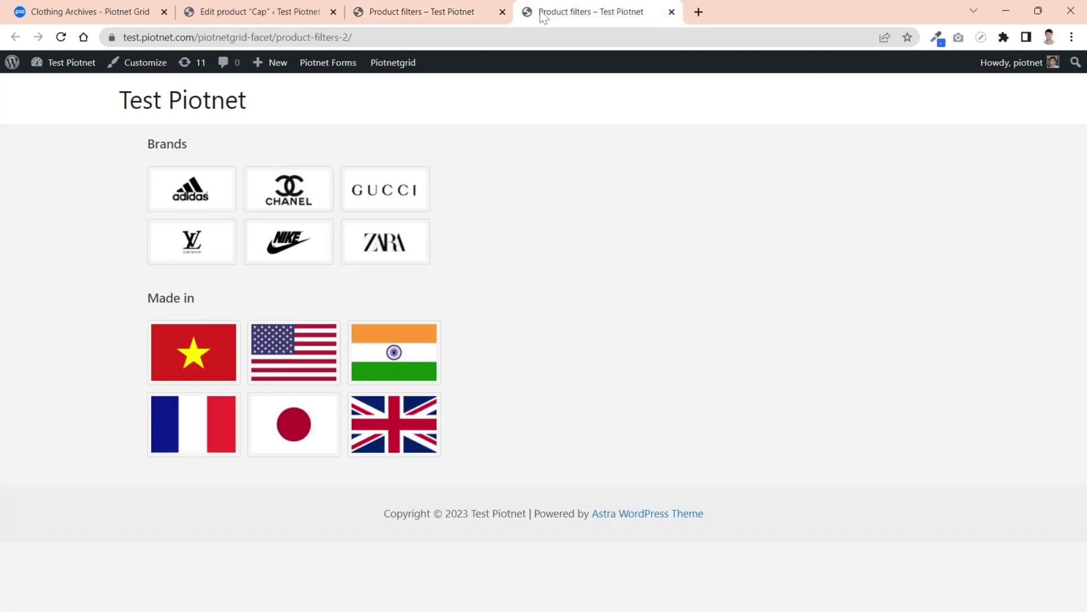
click(61, 36)
scroll(498, 261, down, 1)
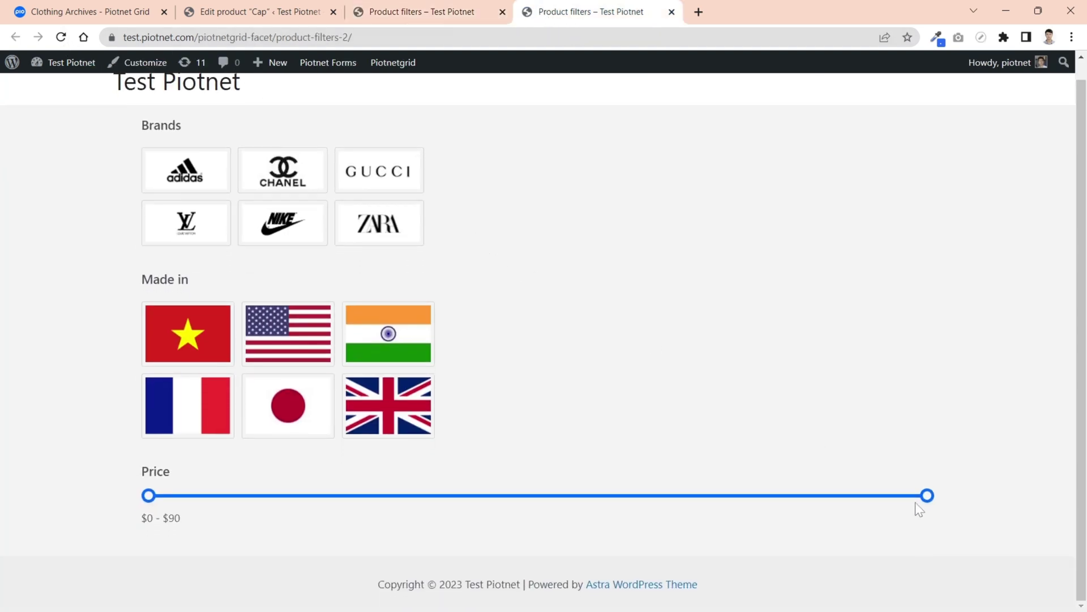
drag(927, 497, 282, 515)
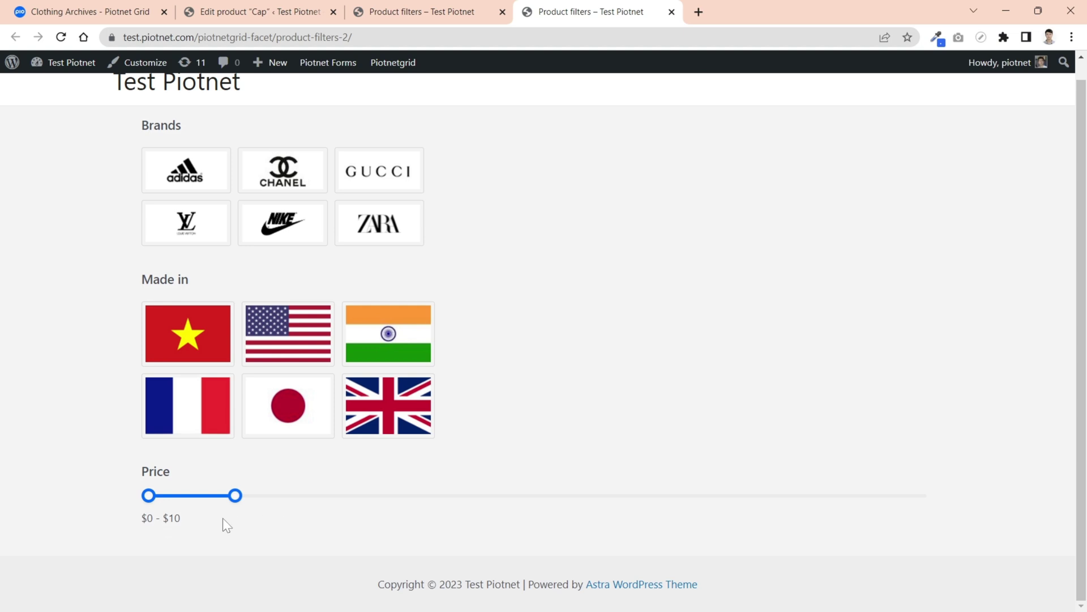
click(451, 16)
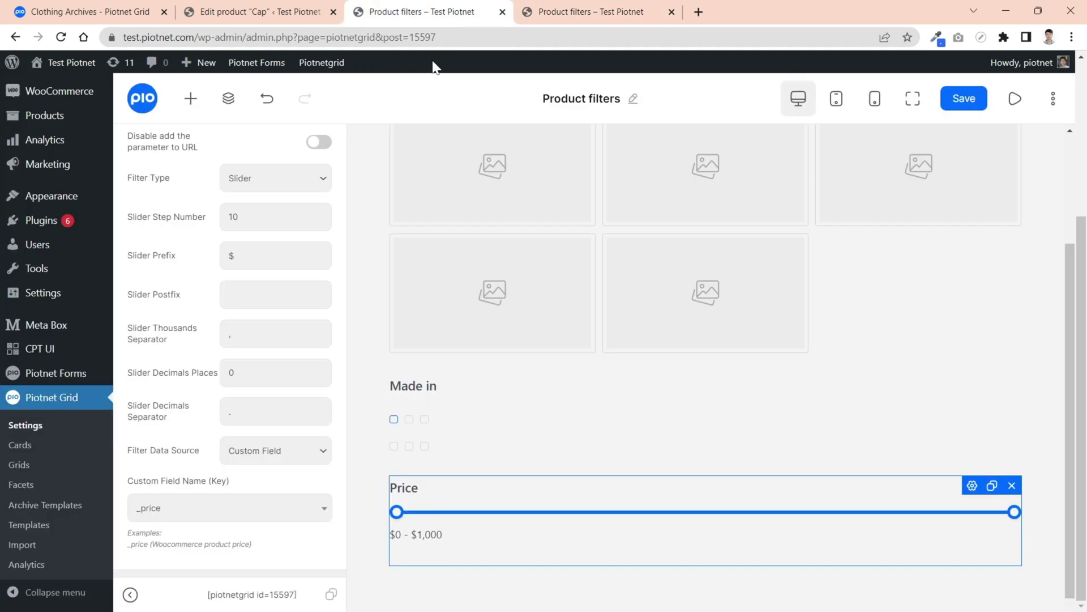
Add a new Facet widget below Price with Buttons as its filter type.
scroll(254, 198, up, 7)
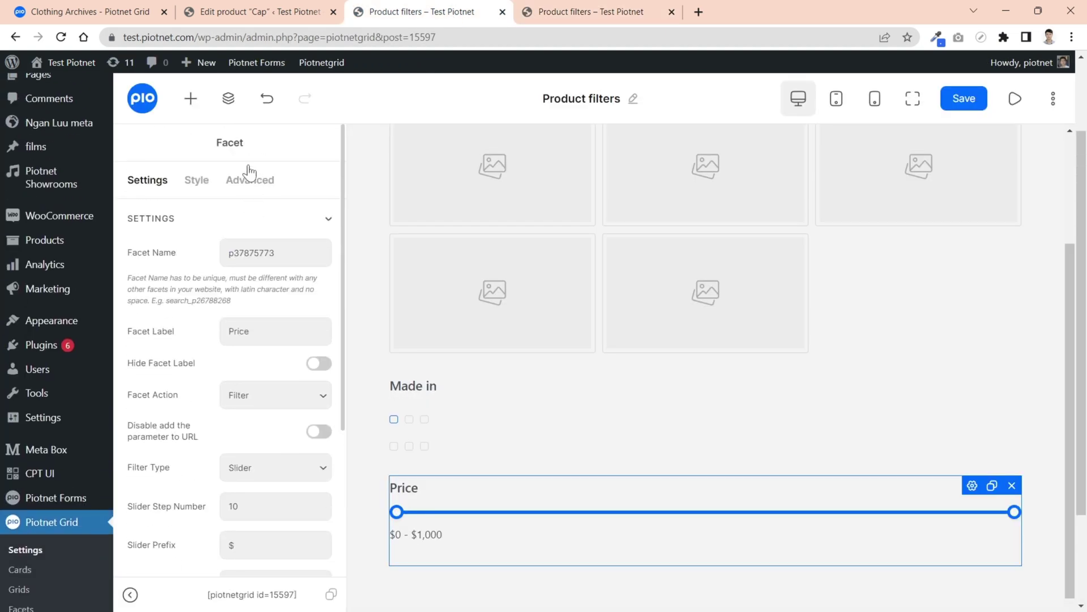
click(190, 99)
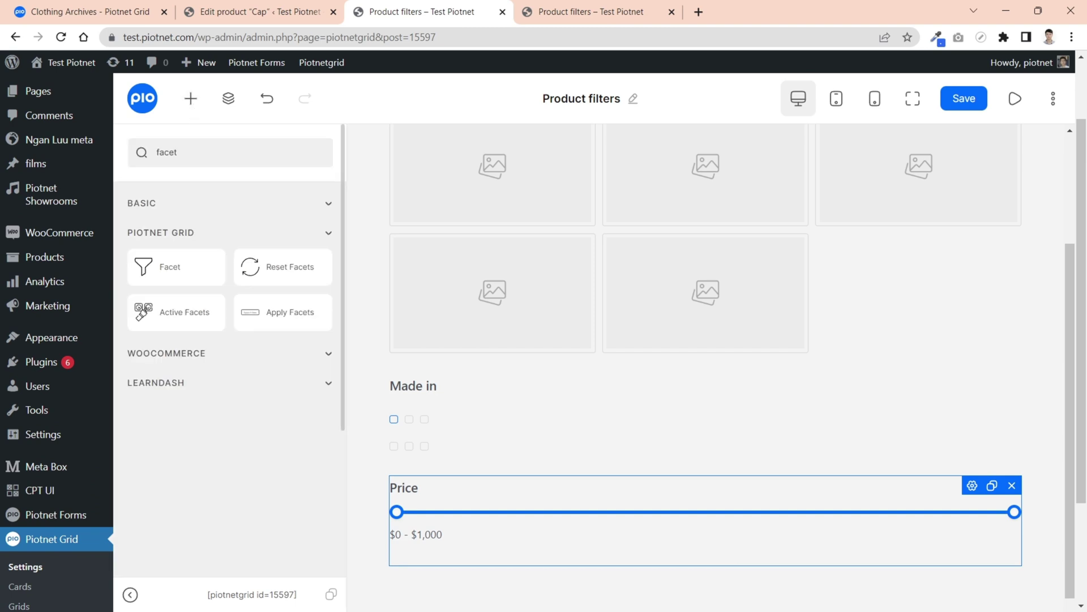
drag(170, 273, 476, 575)
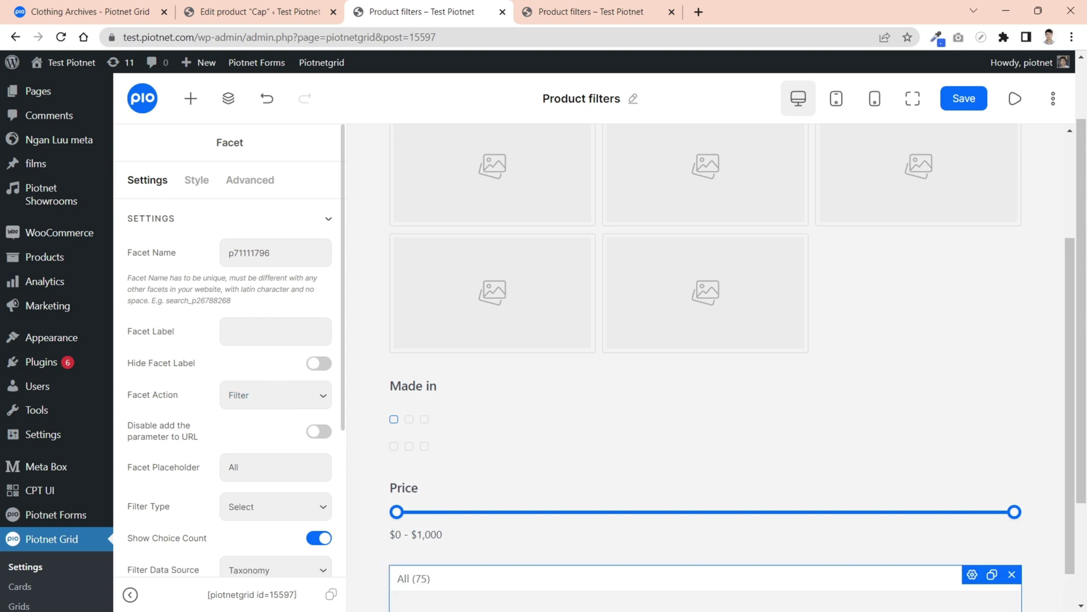
scroll(261, 336, down, 2)
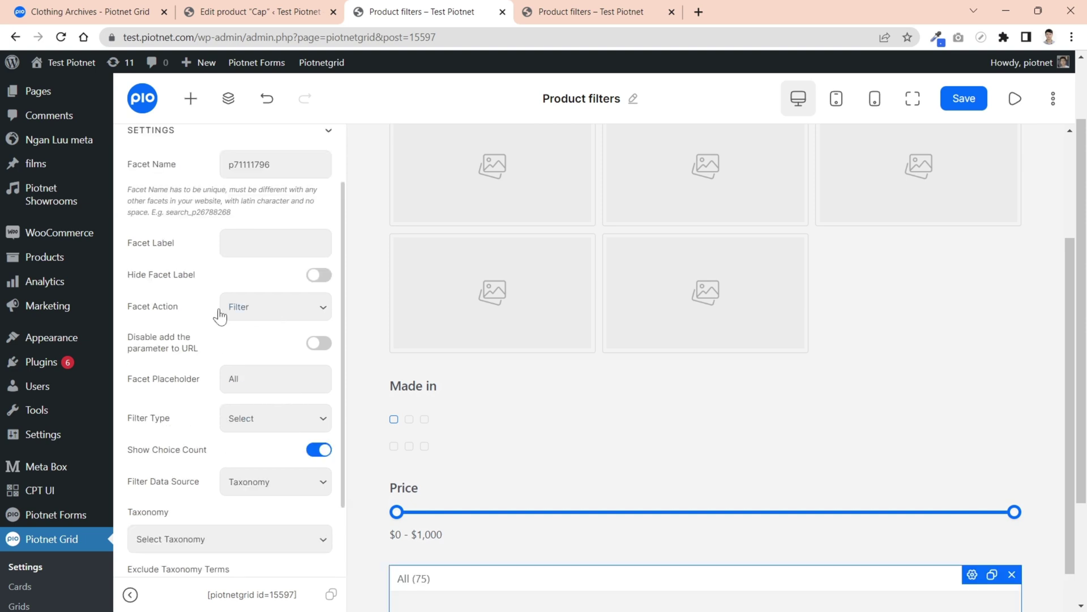
scroll(254, 345, down, 2)
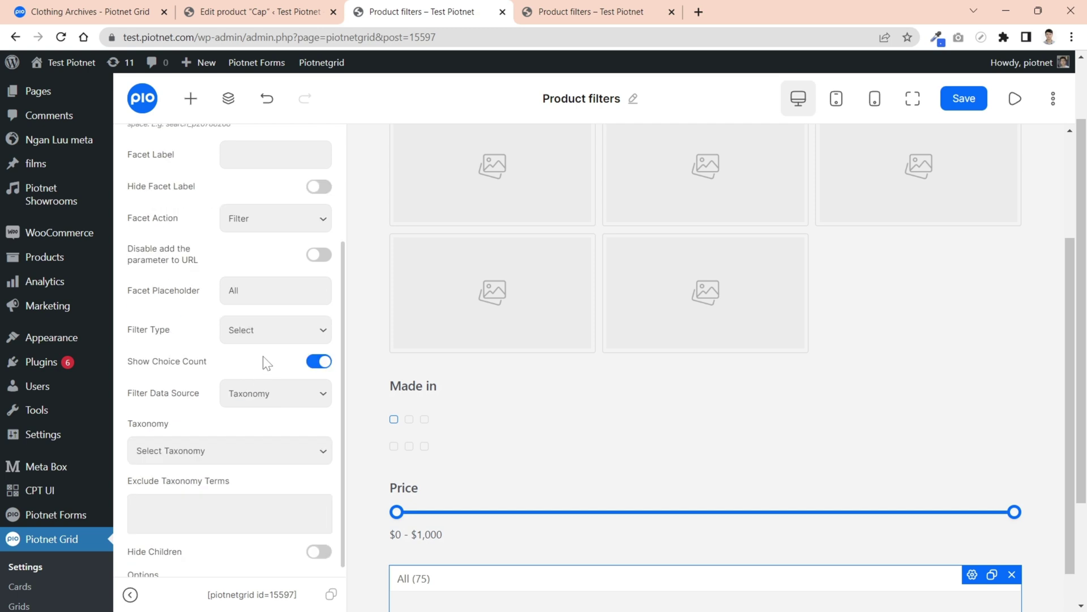
click(281, 334)
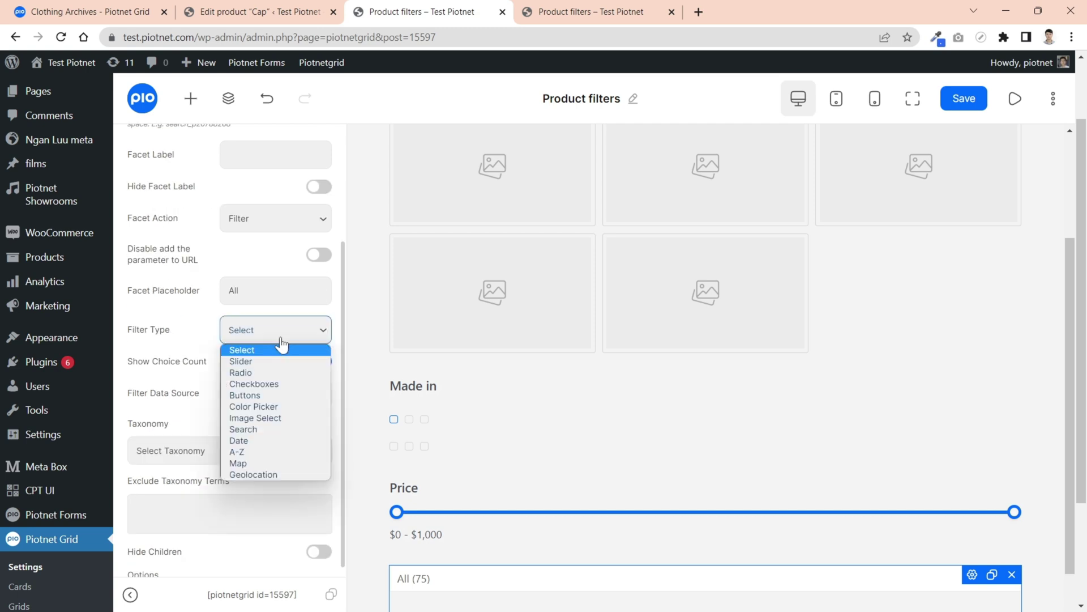
click(273, 395)
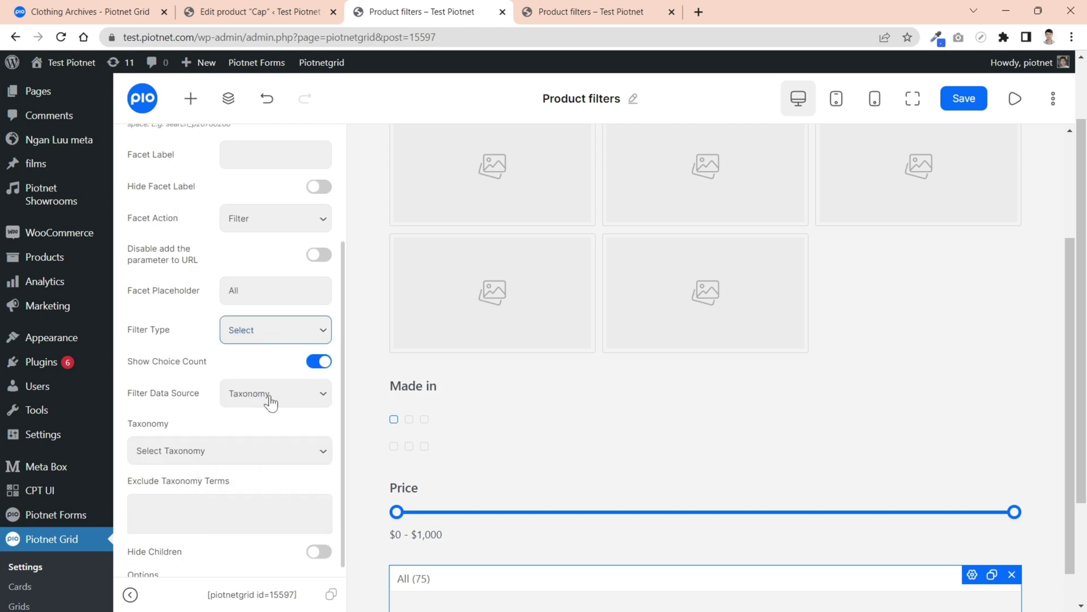
Source the button facet from the WC > On Sale custom field.
scroll(271, 385, down, 2)
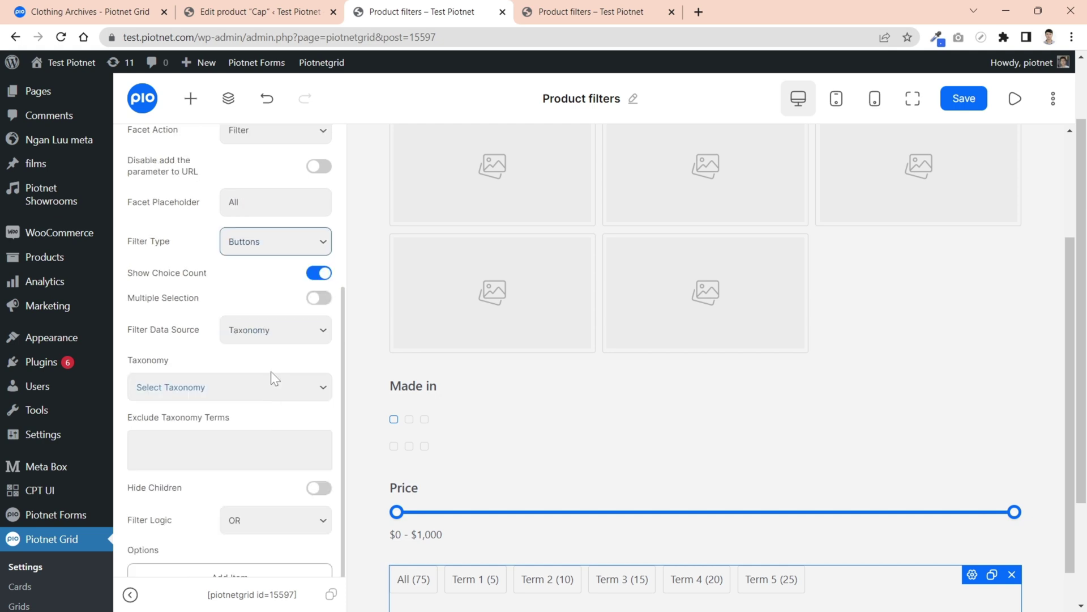
click(273, 340)
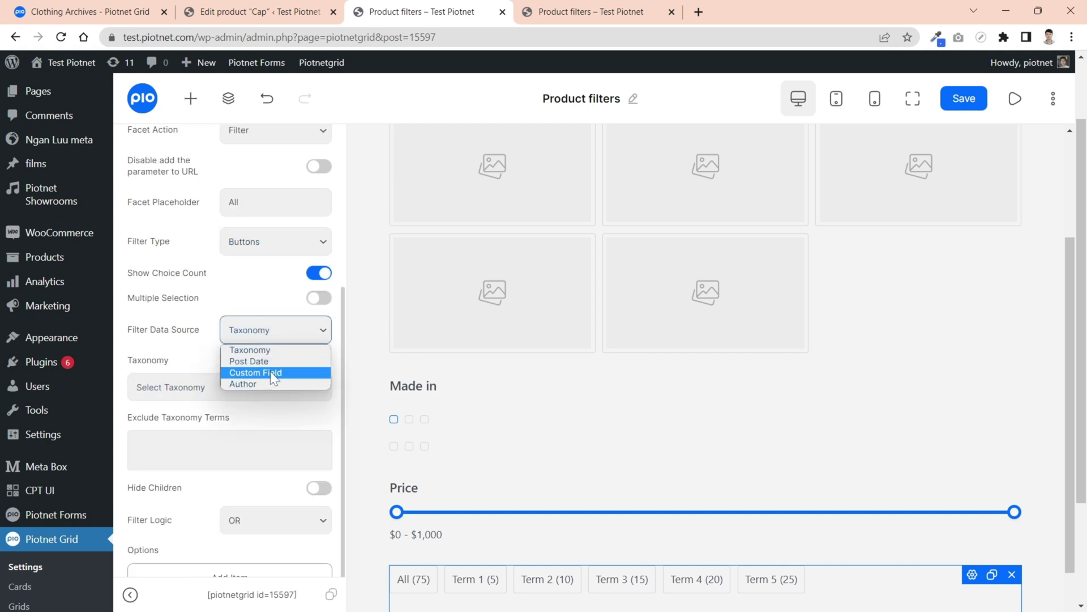
click(270, 370)
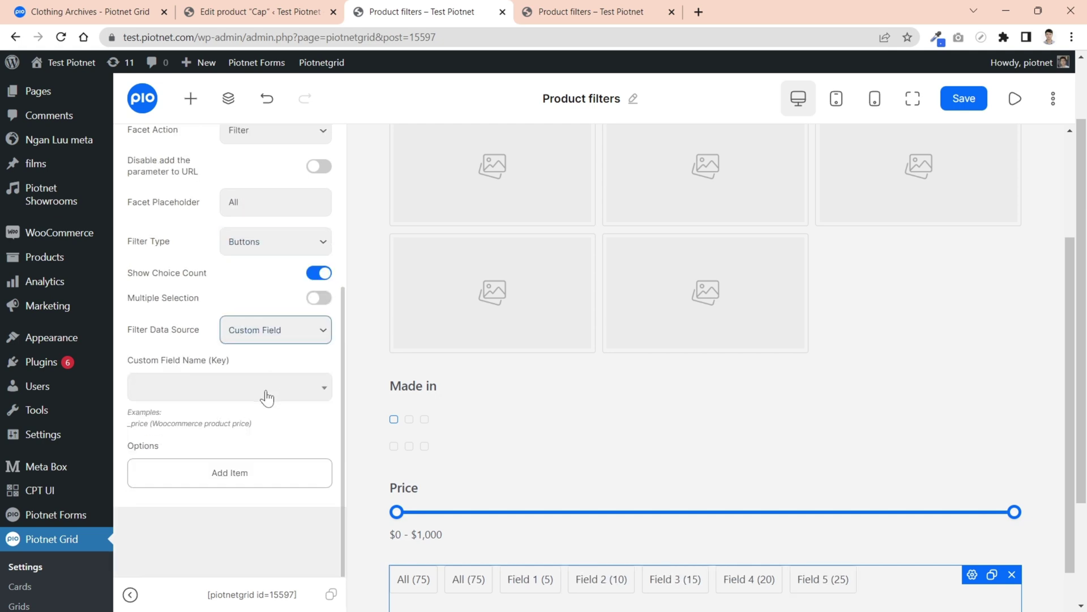
click(267, 395)
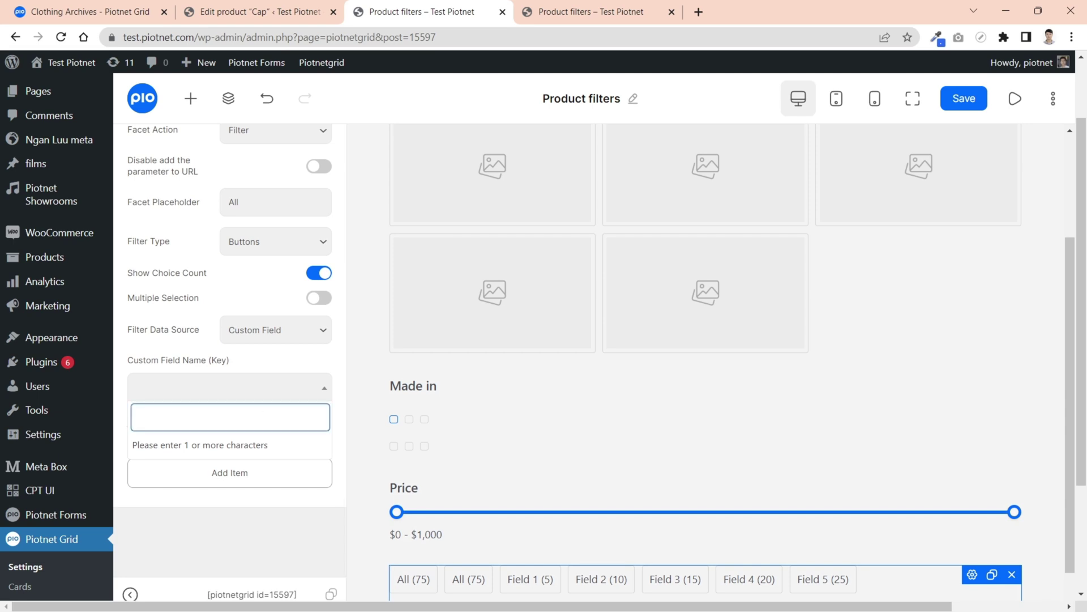
text(sale)
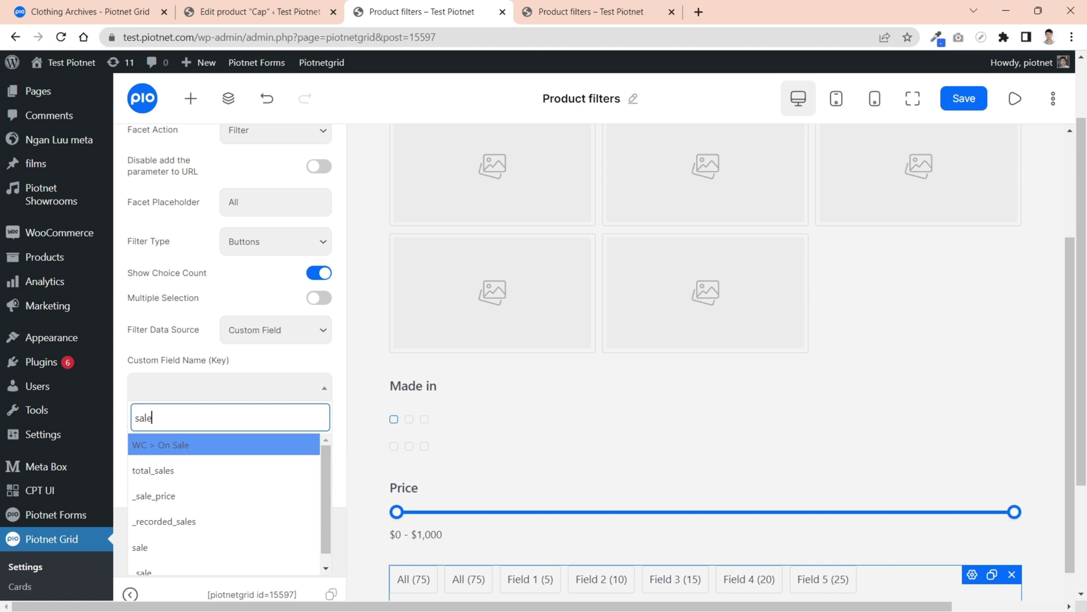
click(187, 448)
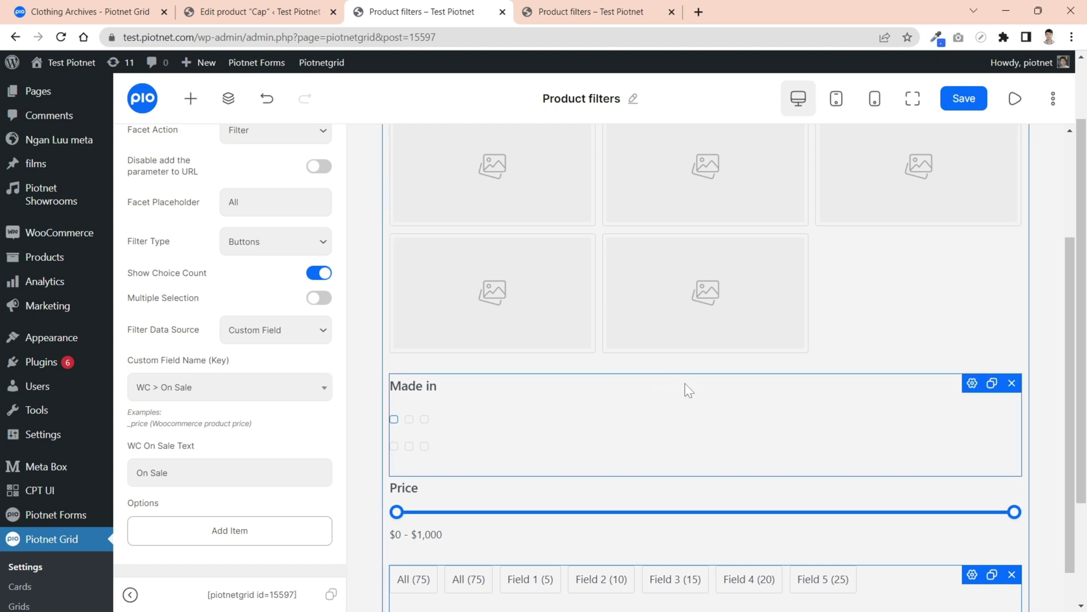
scroll(687, 389, down, 1)
Save the template and reload the front end to see the On Sale filter.
click(965, 101)
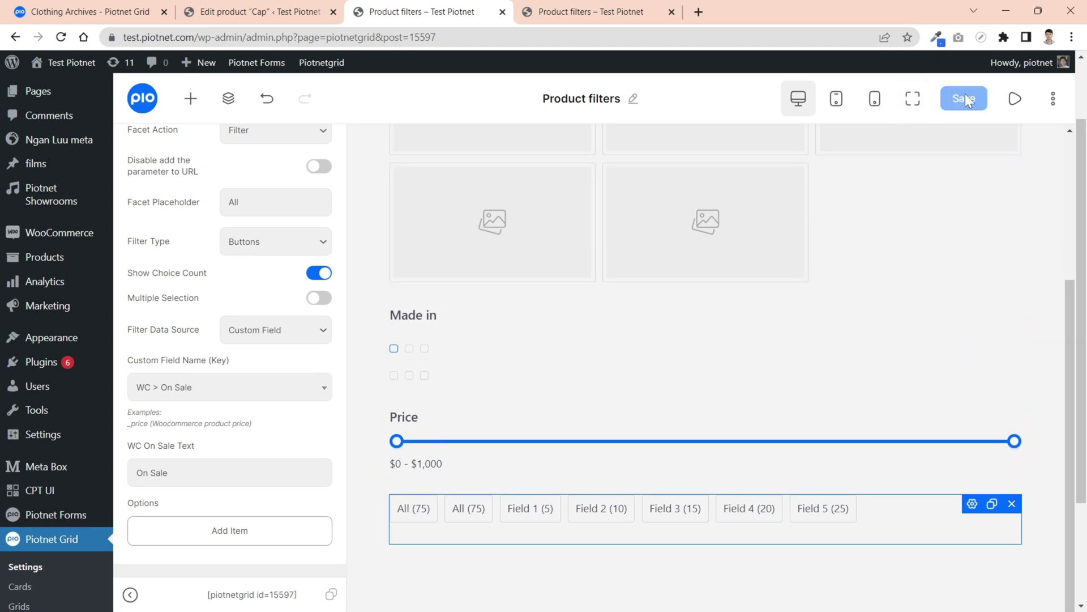
click(617, 13)
click(62, 39)
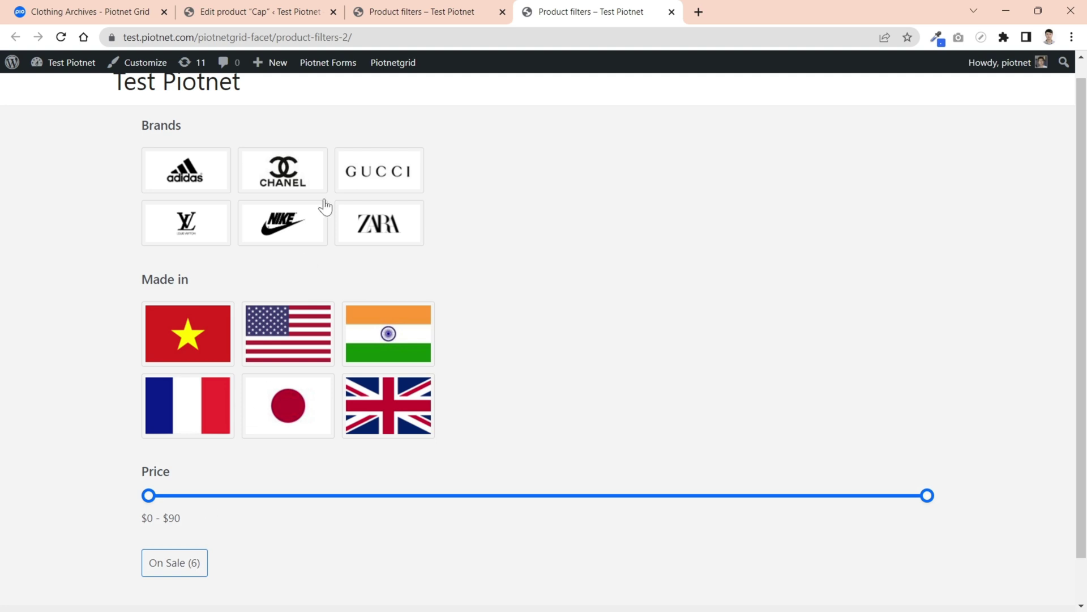
Import the Grid 3 demo from Piotnet Grid's grid list in a new admin tab.
click(13, 62)
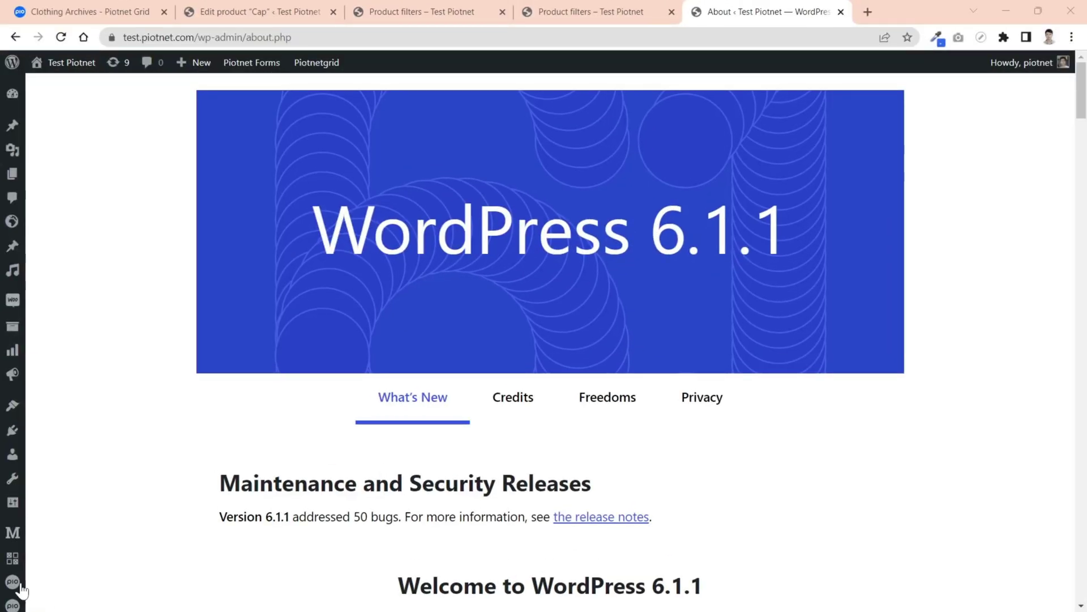
mouse_move(17, 608)
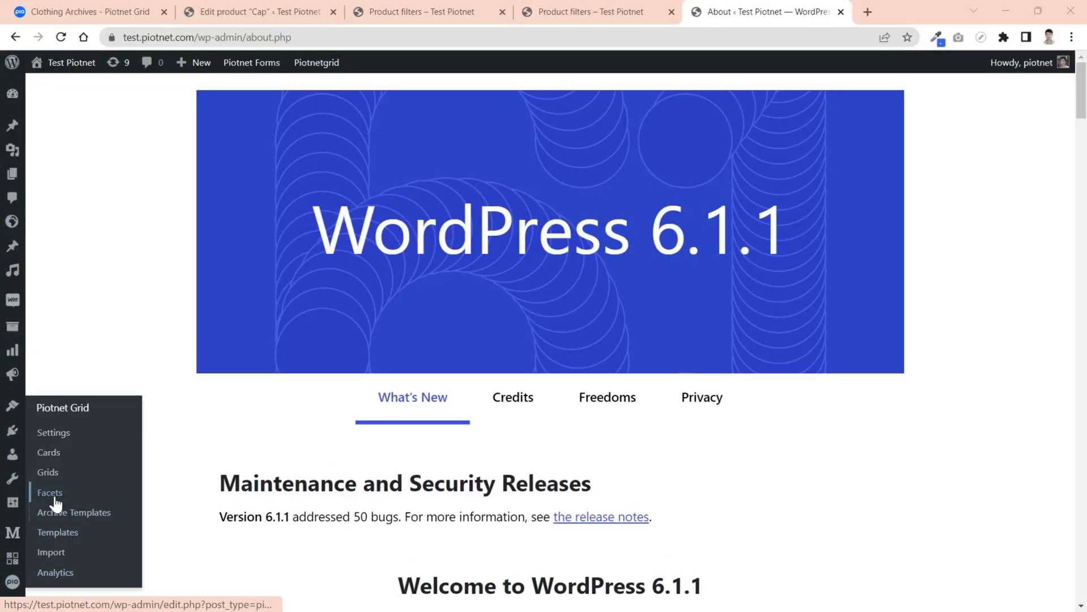
click(70, 474)
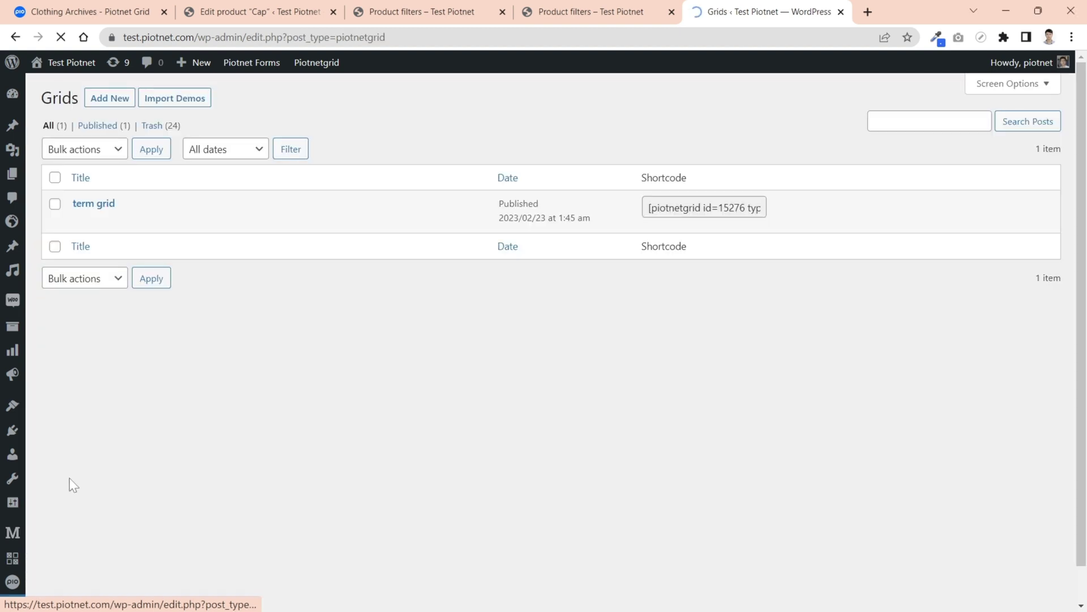
click(177, 98)
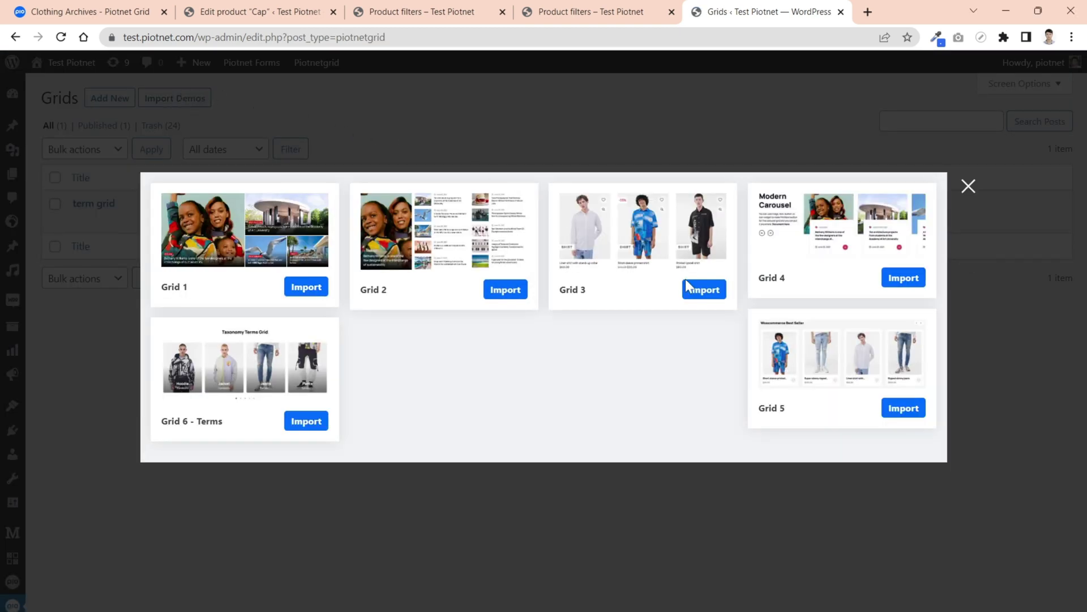
click(703, 290)
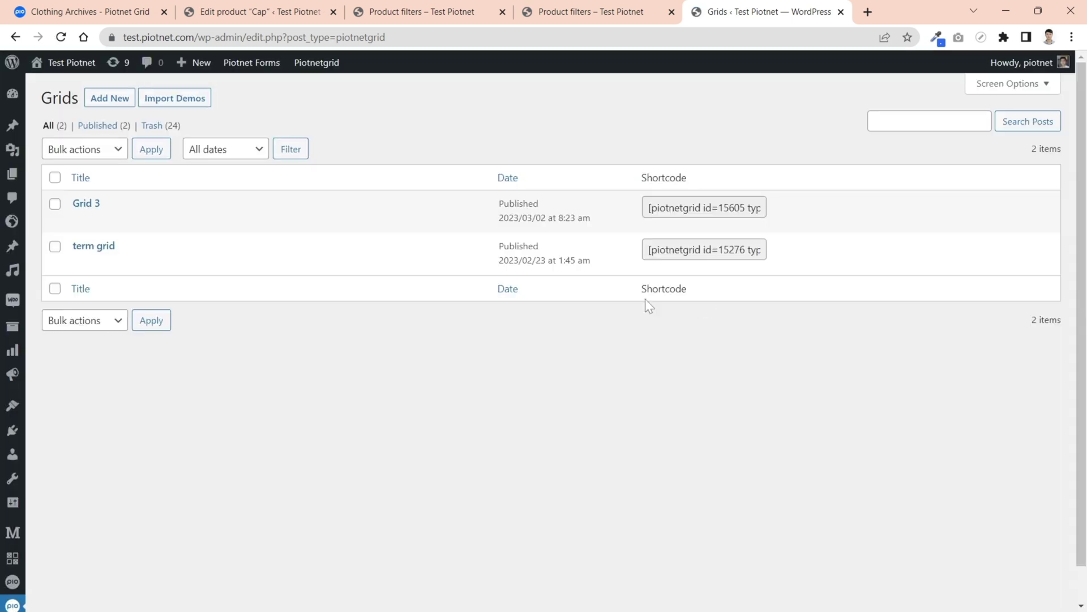
Open Grid 3 in the builder and view its settings: Products query with Card 2 template.
click(204, 226)
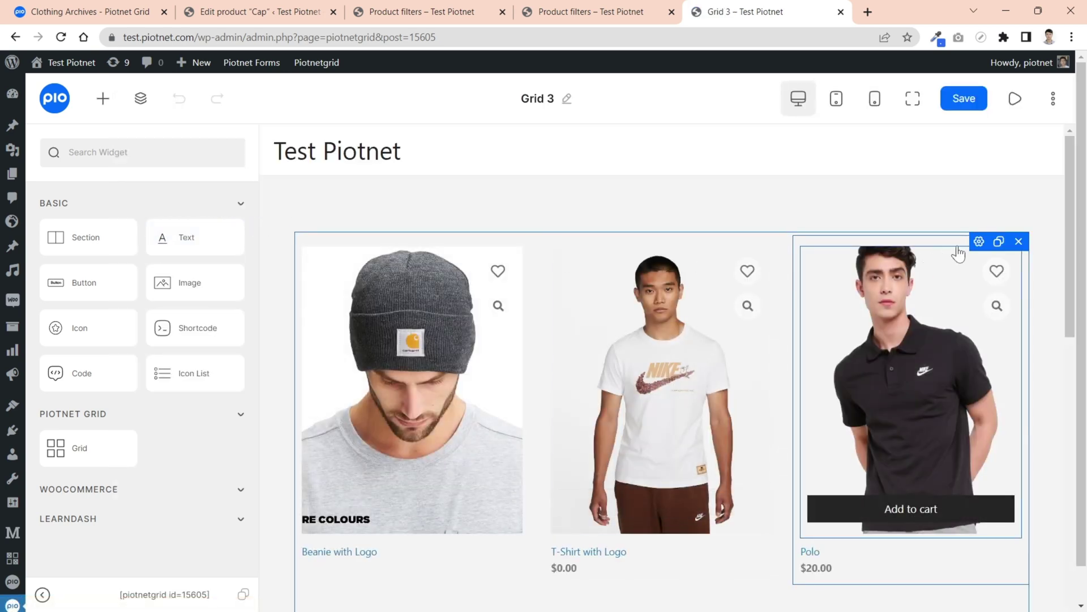
click(979, 241)
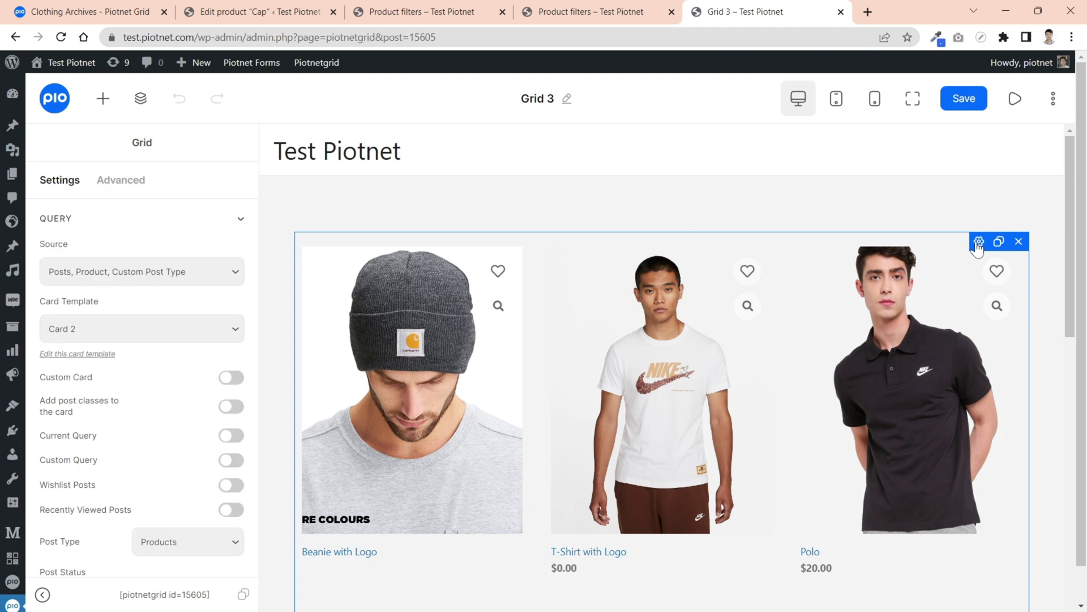
scroll(945, 267, down, 6)
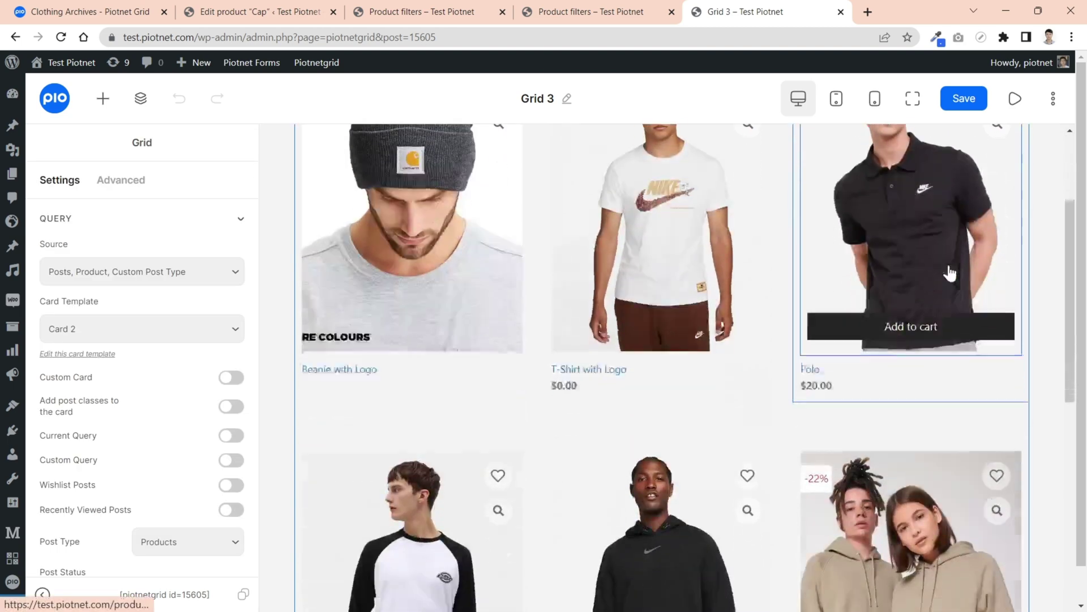
scroll(946, 270, up, 5)
scroll(950, 270, up, 1)
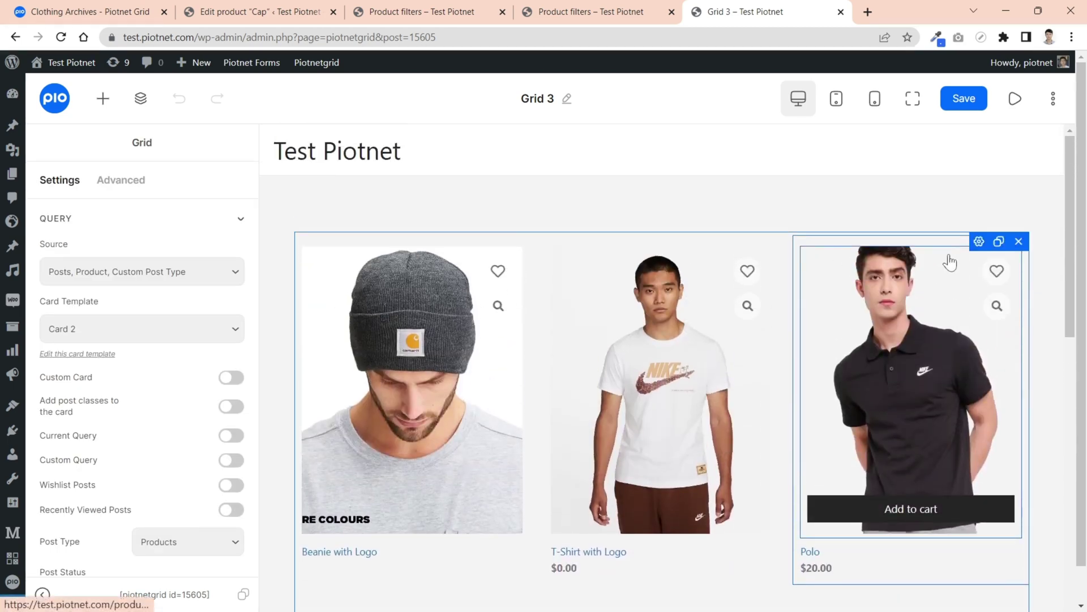
mouse_move(8, 577)
scroll(8, 576, down, 1)
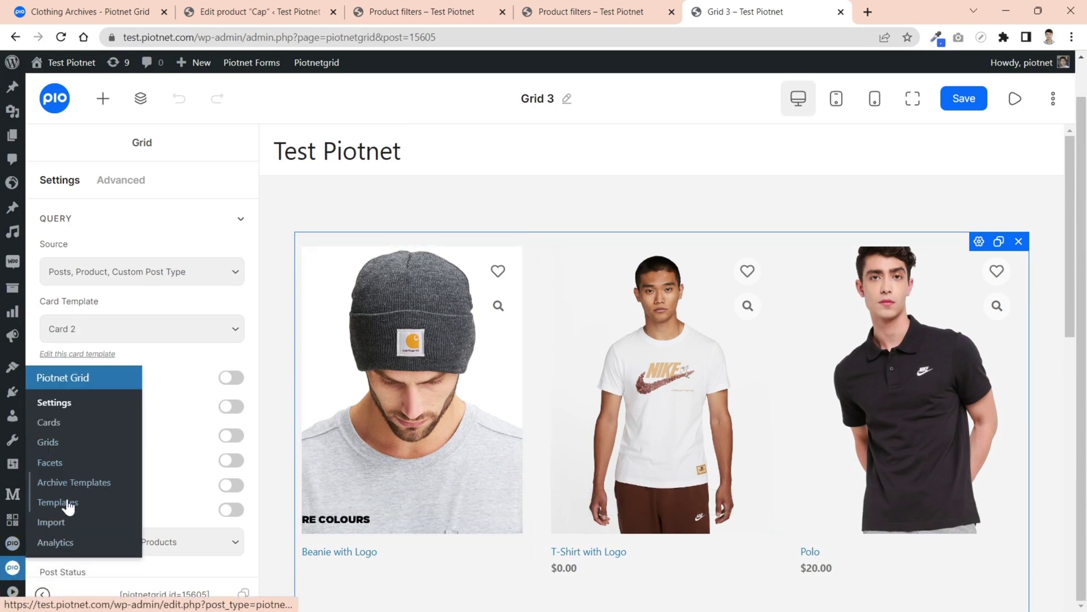
Create and publish a new template titled 'Product test' and open it in the builder.
click(69, 501)
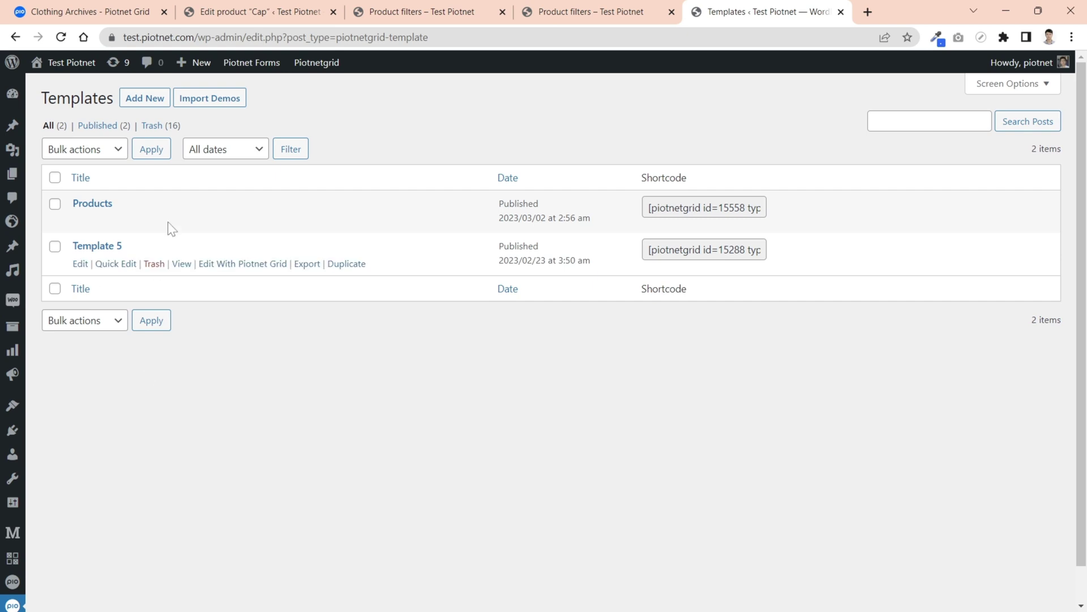
click(160, 101)
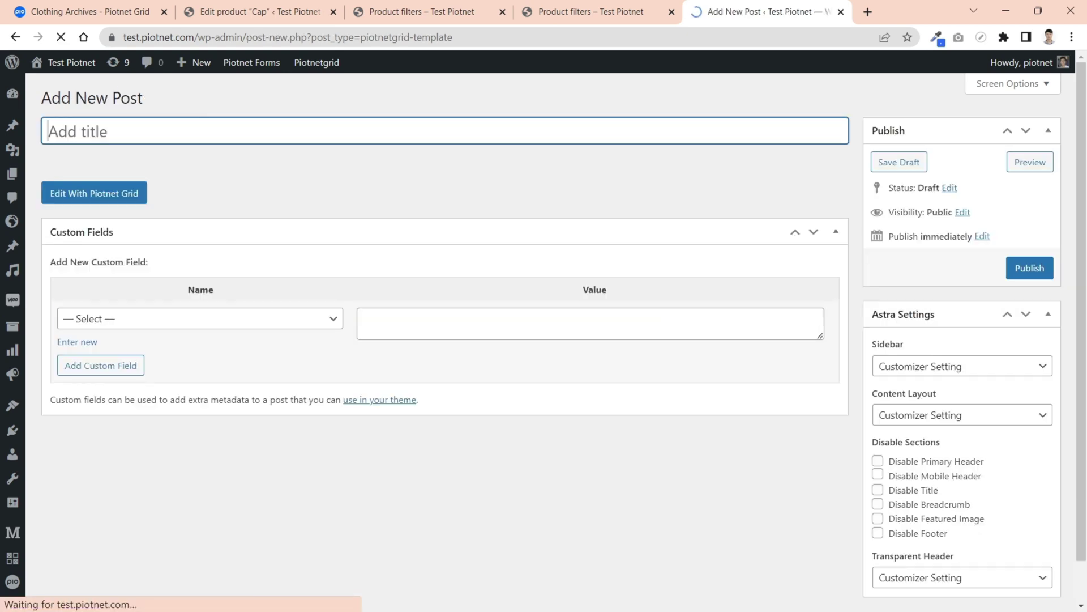
text(Product test)
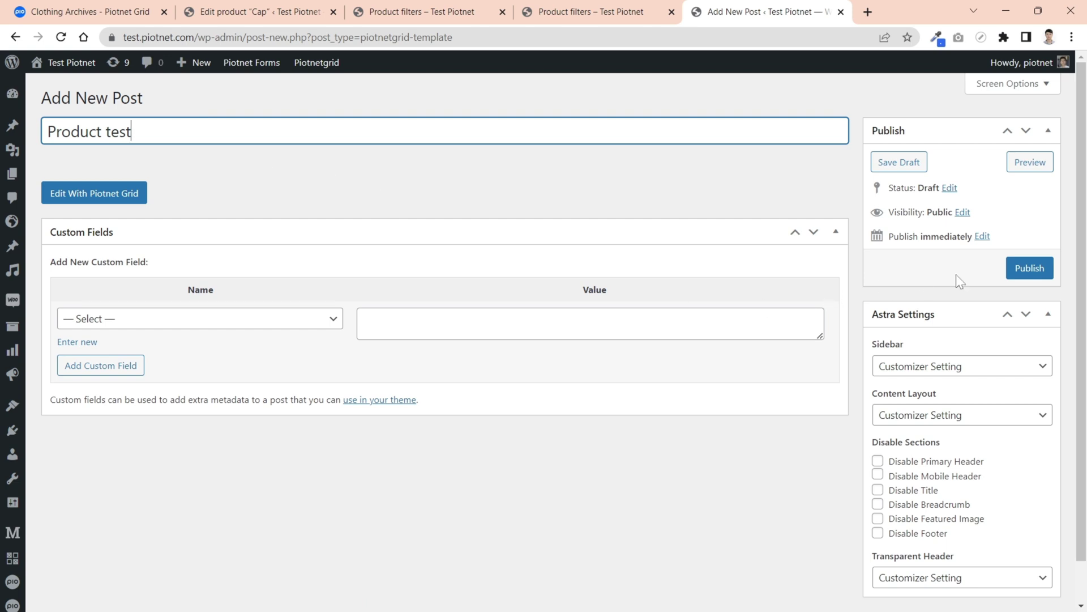
click(1020, 270)
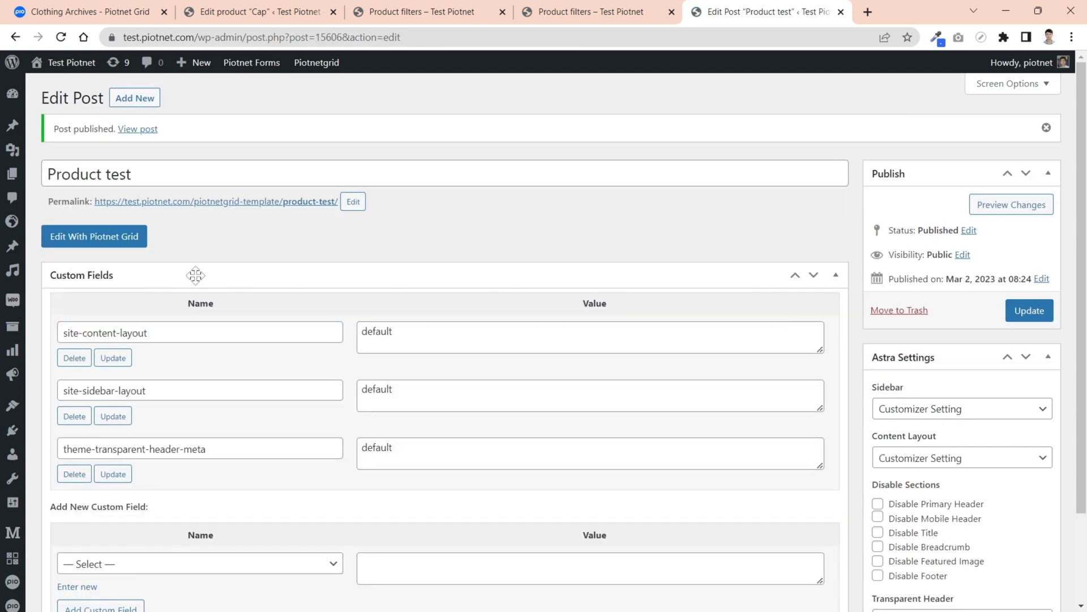
click(126, 248)
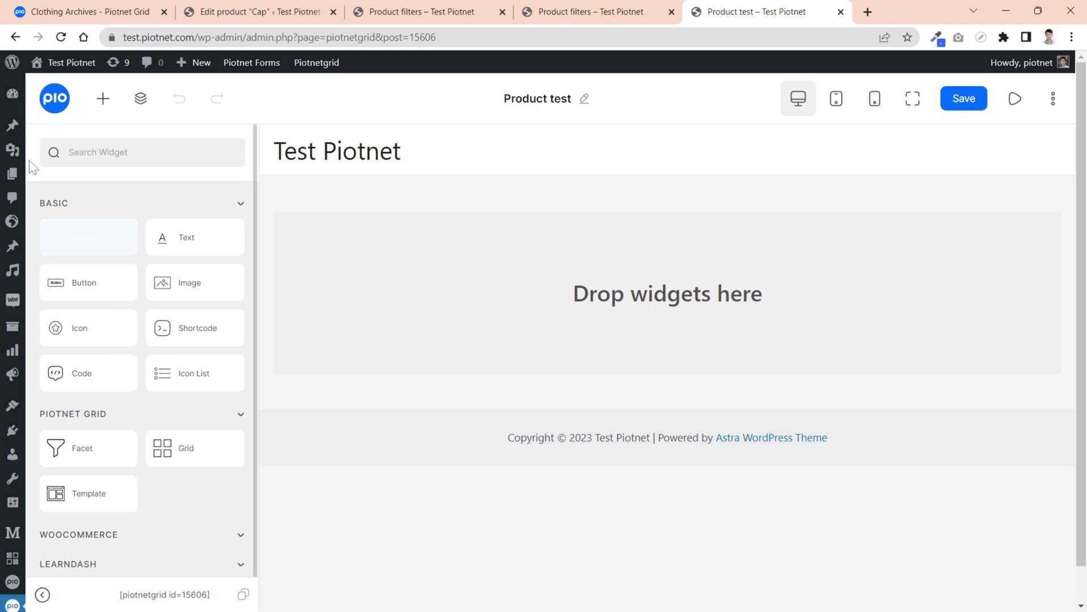
Add a section, duplicate its column, and set the column widths to 25 and 75.
drag(59, 236, 463, 282)
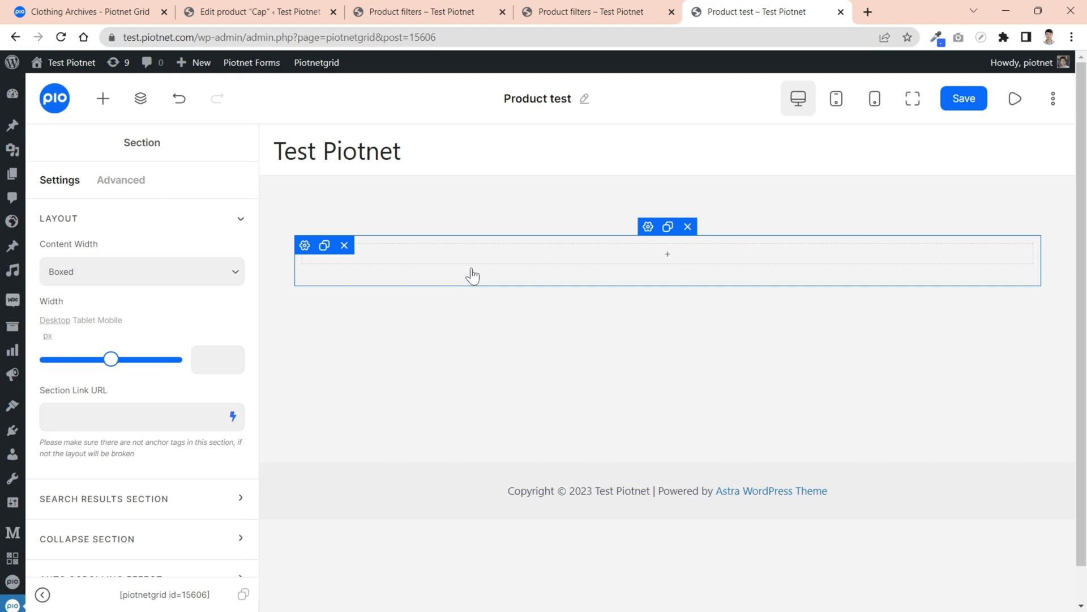
click(140, 100)
click(903, 204)
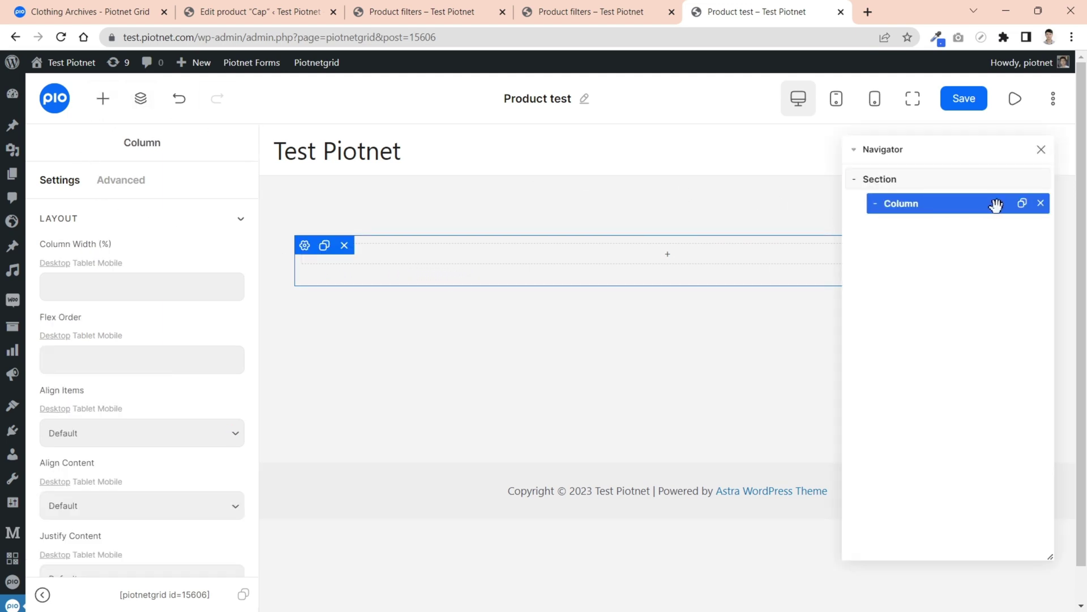
click(1022, 205)
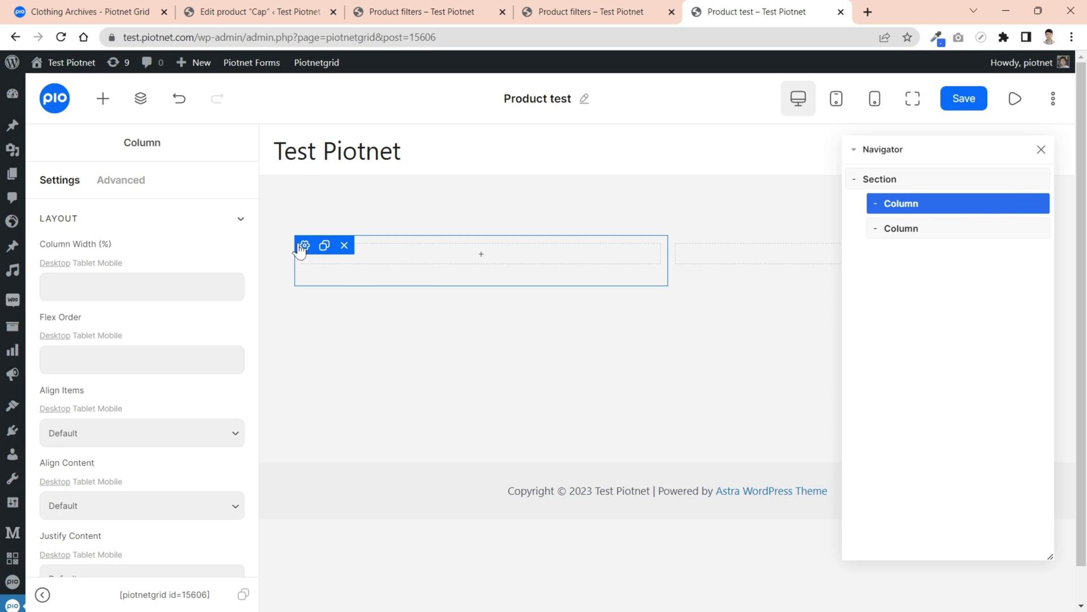
click(171, 279)
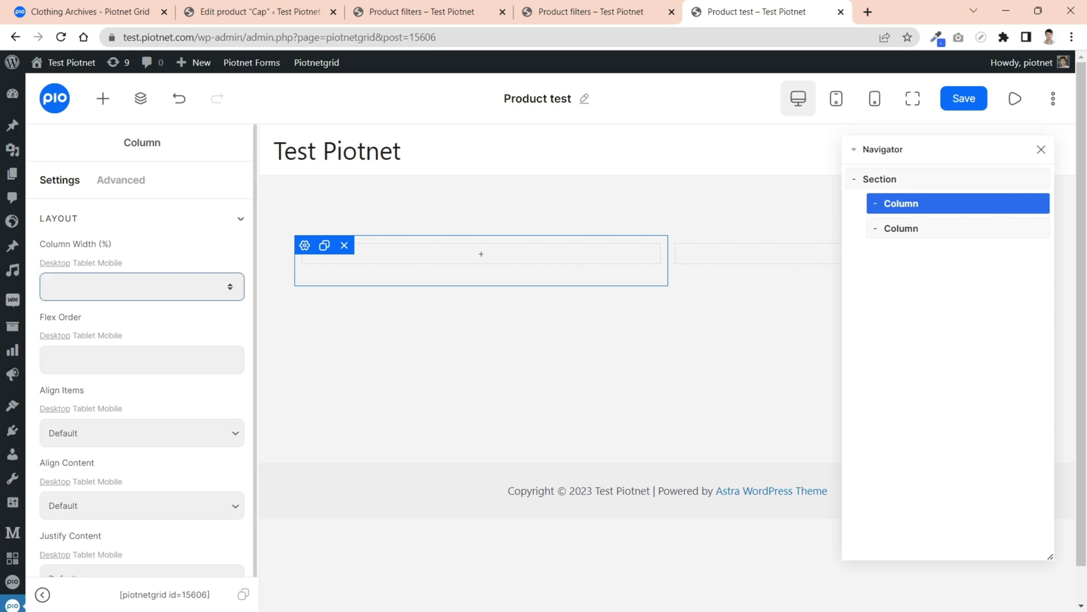
text(25)
click(902, 227)
click(142, 286)
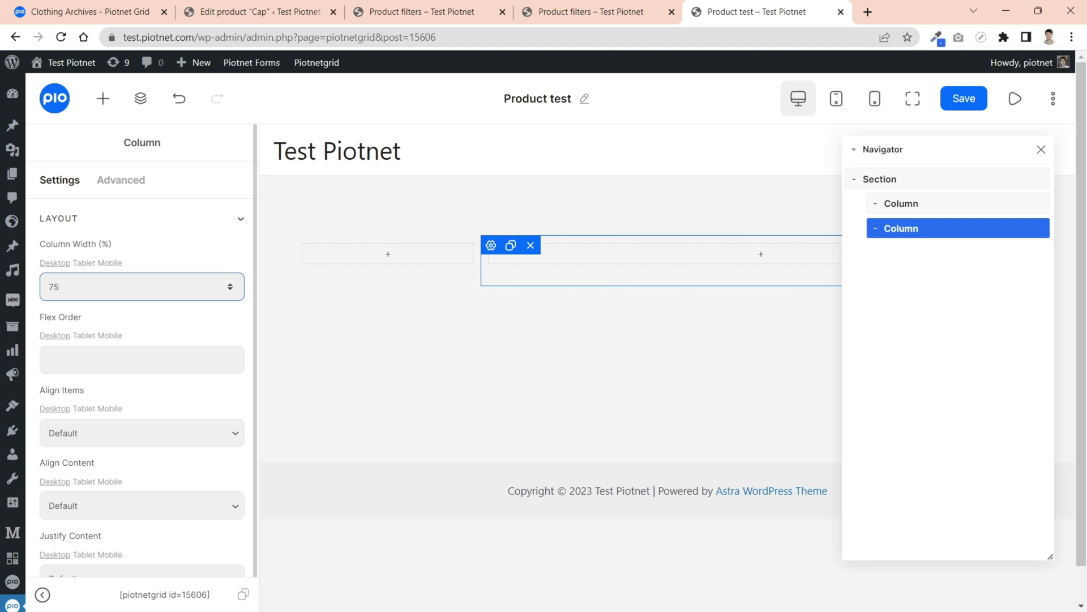
click(108, 105)
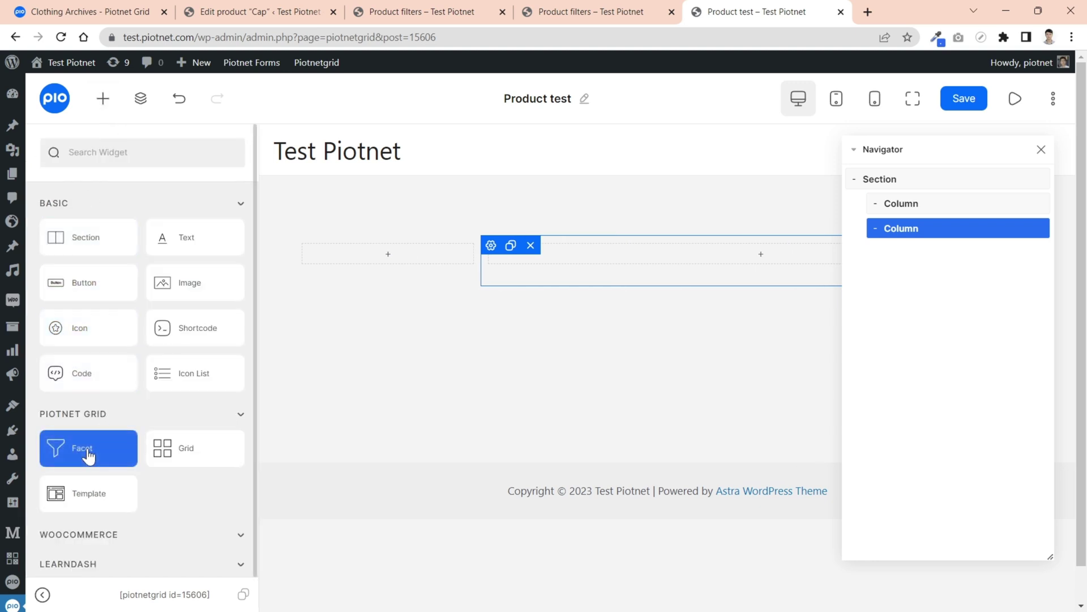
Drop a Facet widget into the left column, showing Product filters and applied to Grid 3.
drag(88, 455, 353, 262)
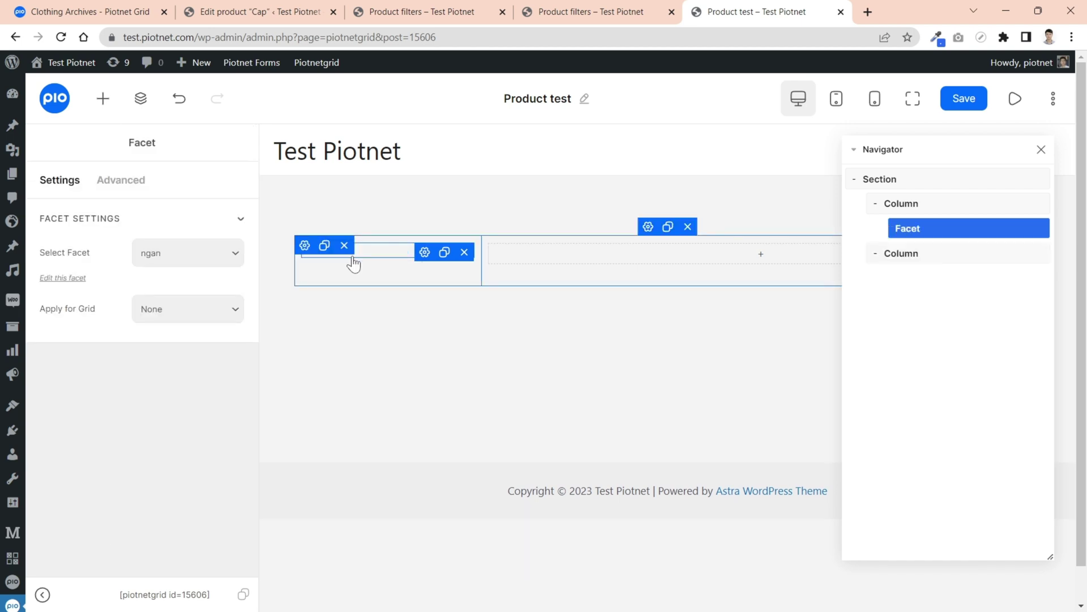
click(192, 261)
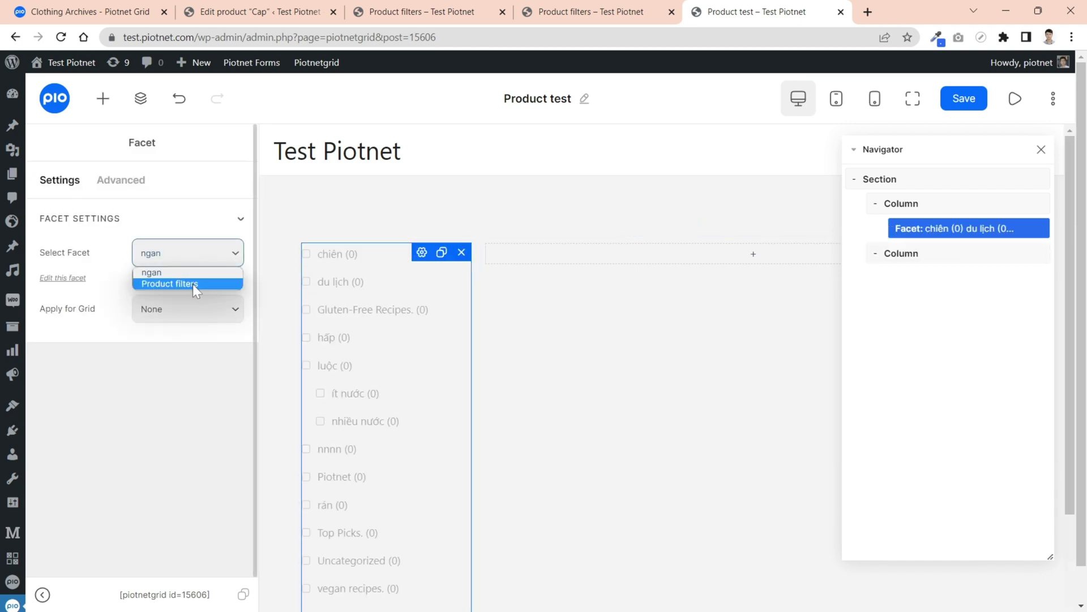
click(193, 284)
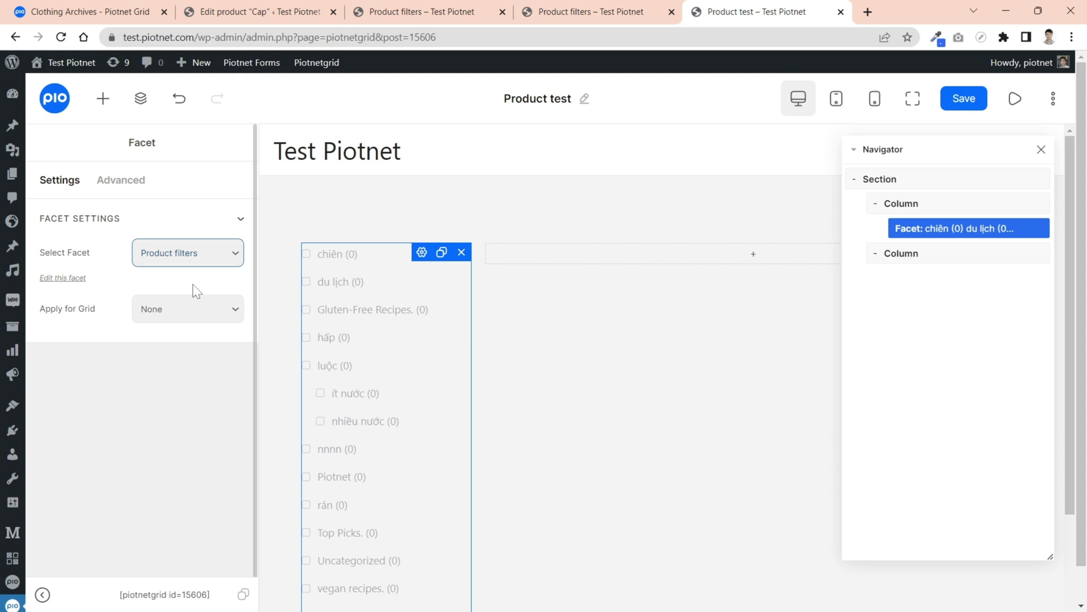
click(193, 317)
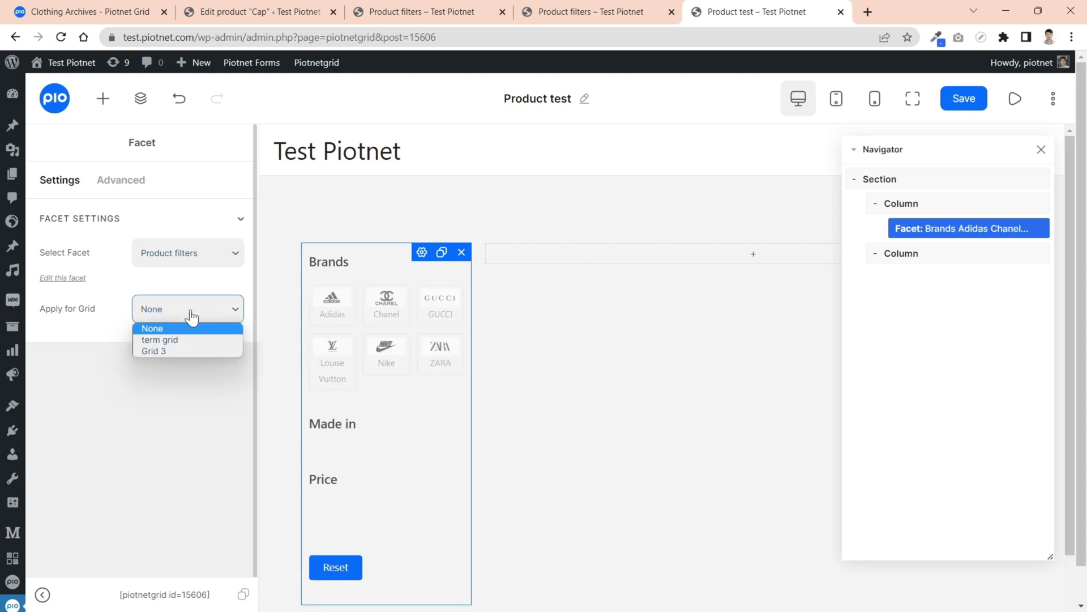
click(158, 350)
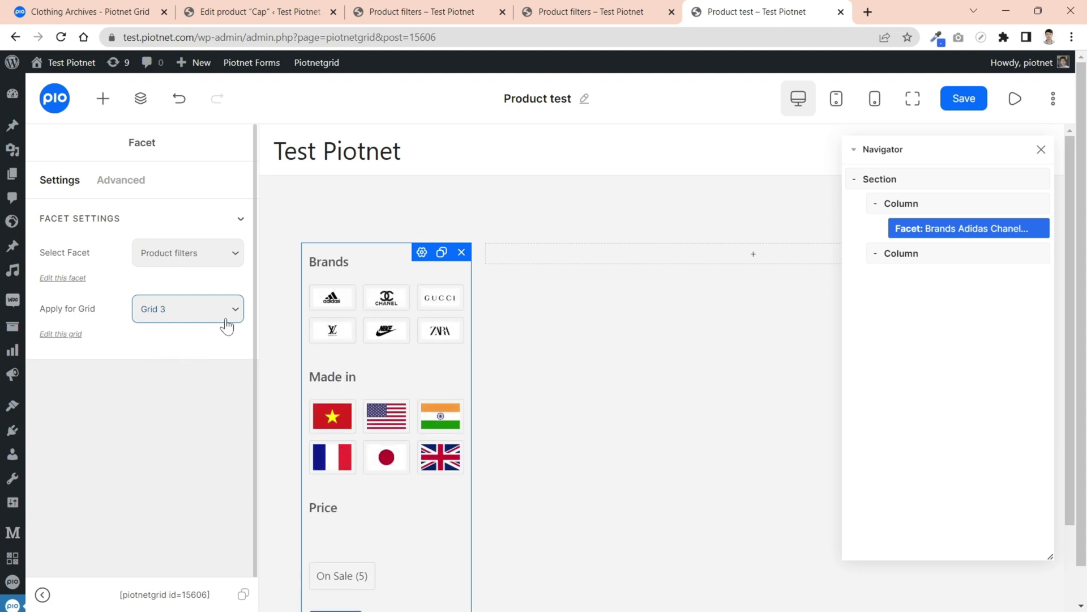
Place a Grid widget in the right column and set it to Grid 3.
click(102, 98)
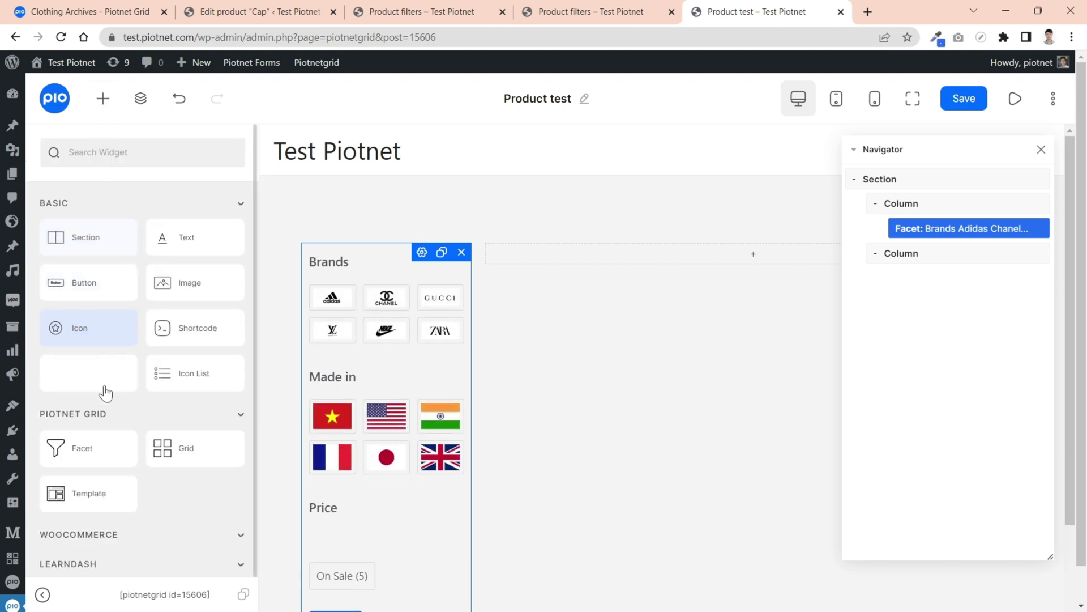
drag(187, 464, 648, 268)
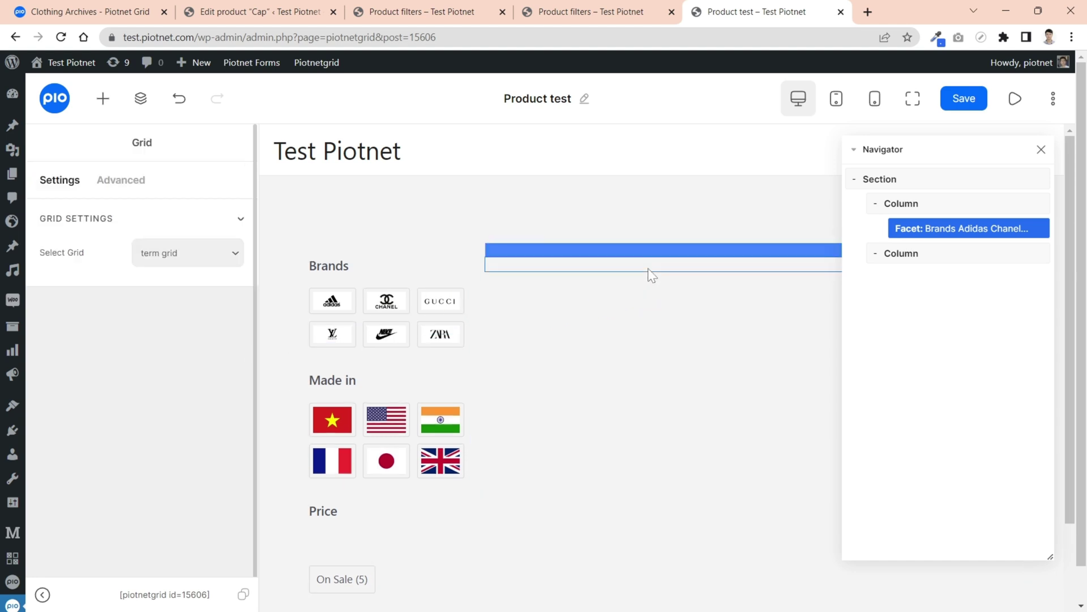
click(207, 253)
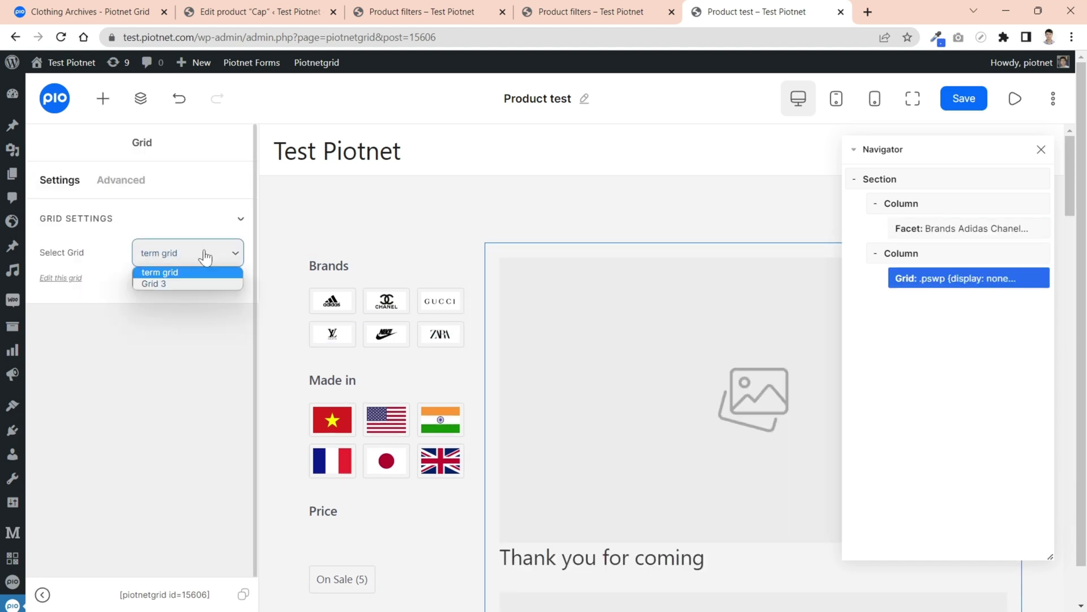
click(161, 284)
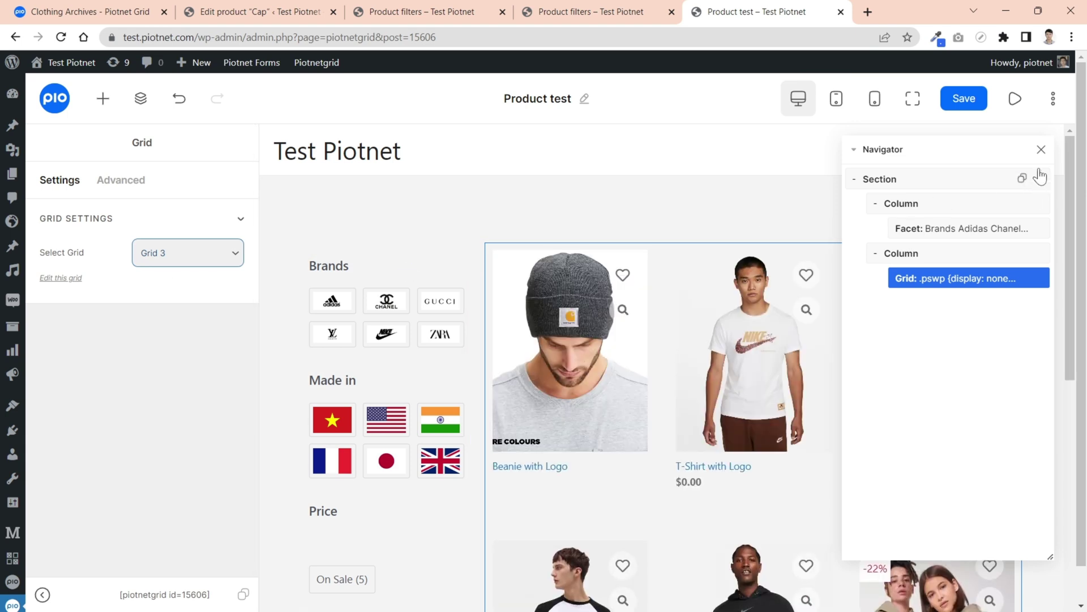
Close the Navigator and preview the Product test page on the front end.
click(1042, 150)
scroll(1052, 160, down, 3)
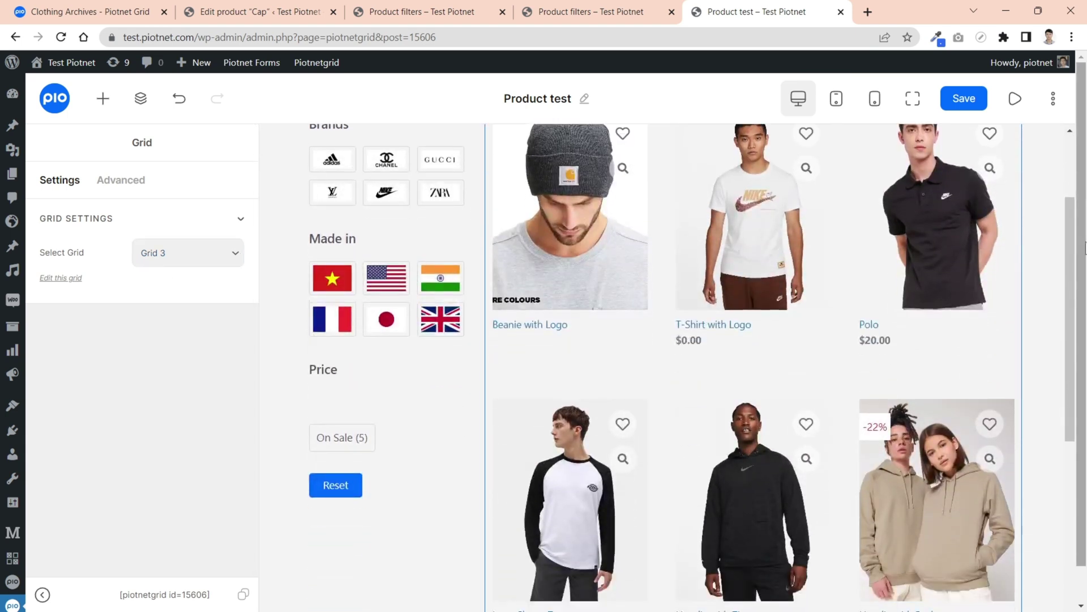
drag(1085, 250, 1071, 181)
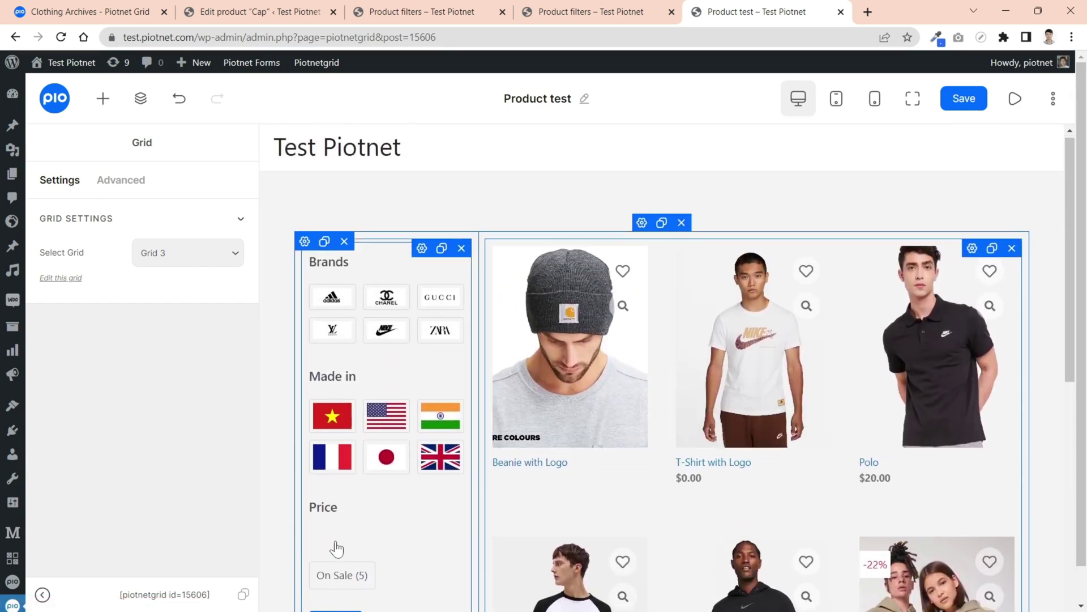
scroll(333, 479, down, 1)
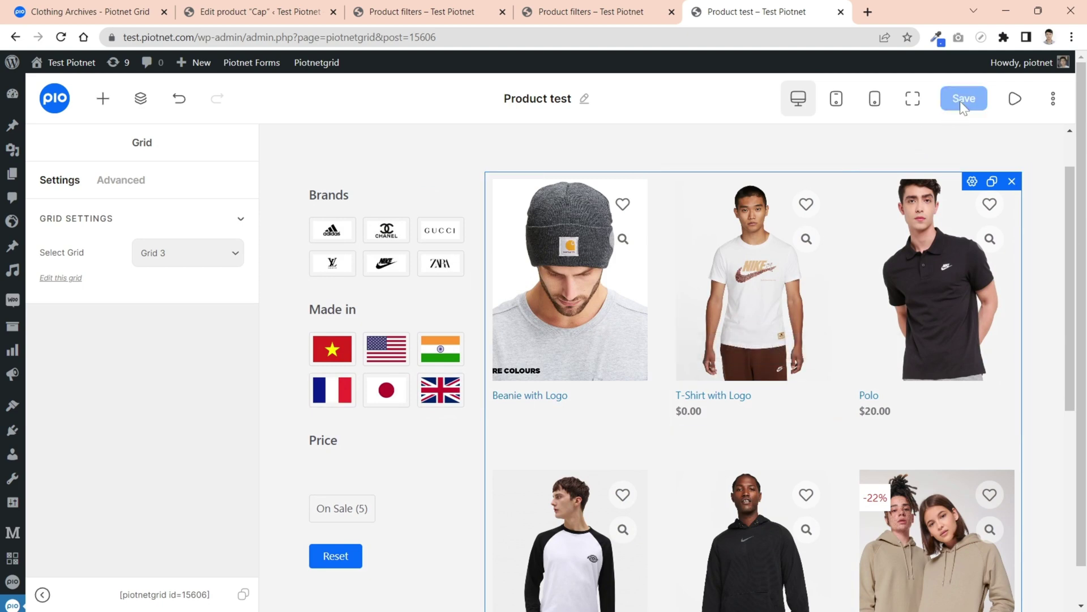
click(1013, 100)
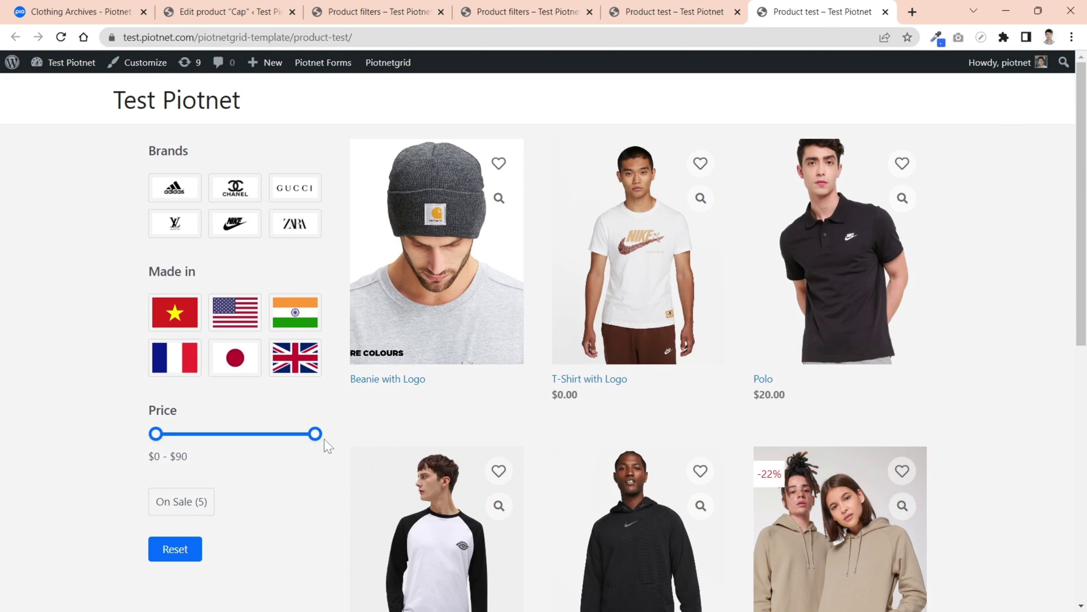
Limit the price filter to $0 – $40, then reset all filters.
drag(291, 436, 222, 439)
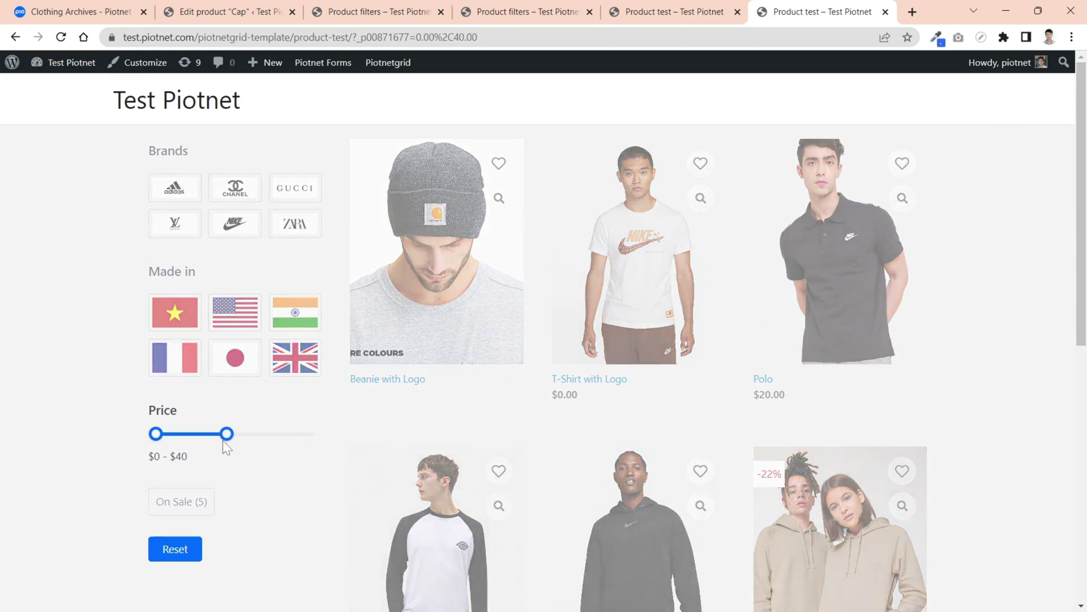
scroll(240, 435, down, 10)
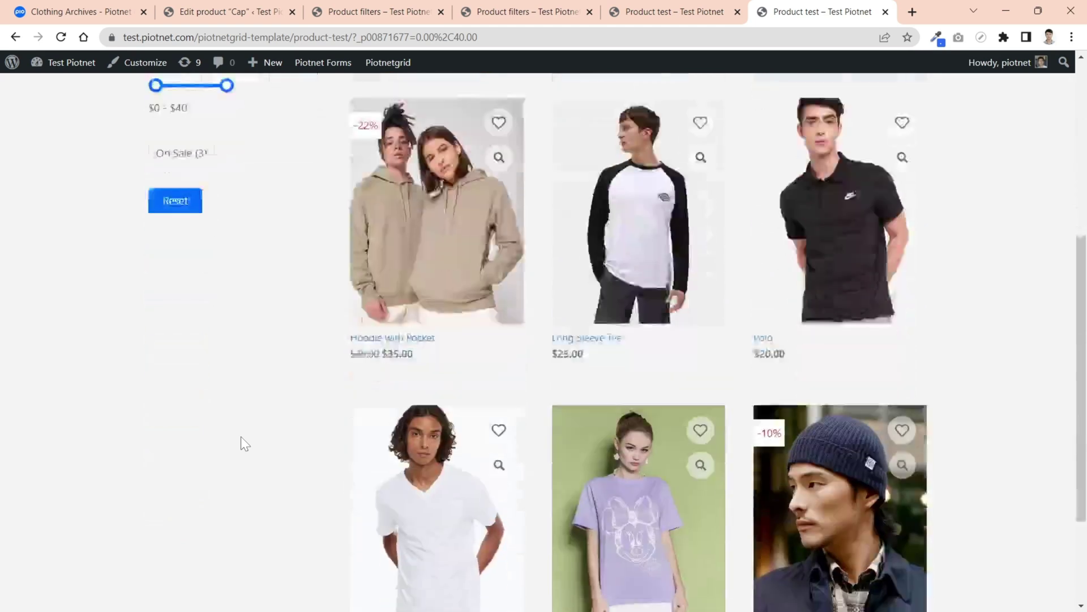
scroll(240, 435, up, 4)
scroll(240, 434, up, 5)
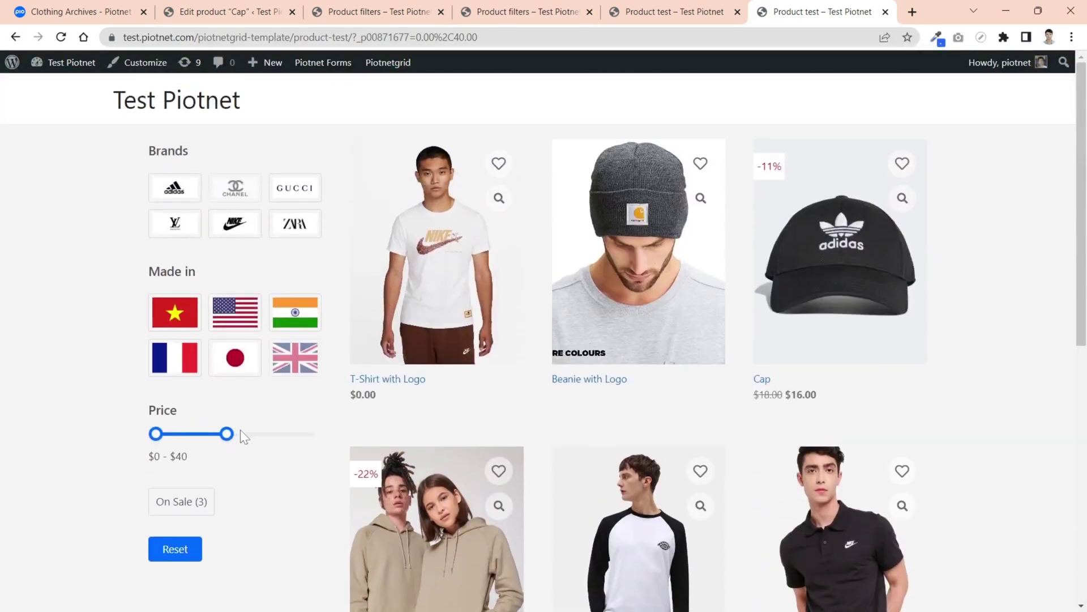
click(176, 549)
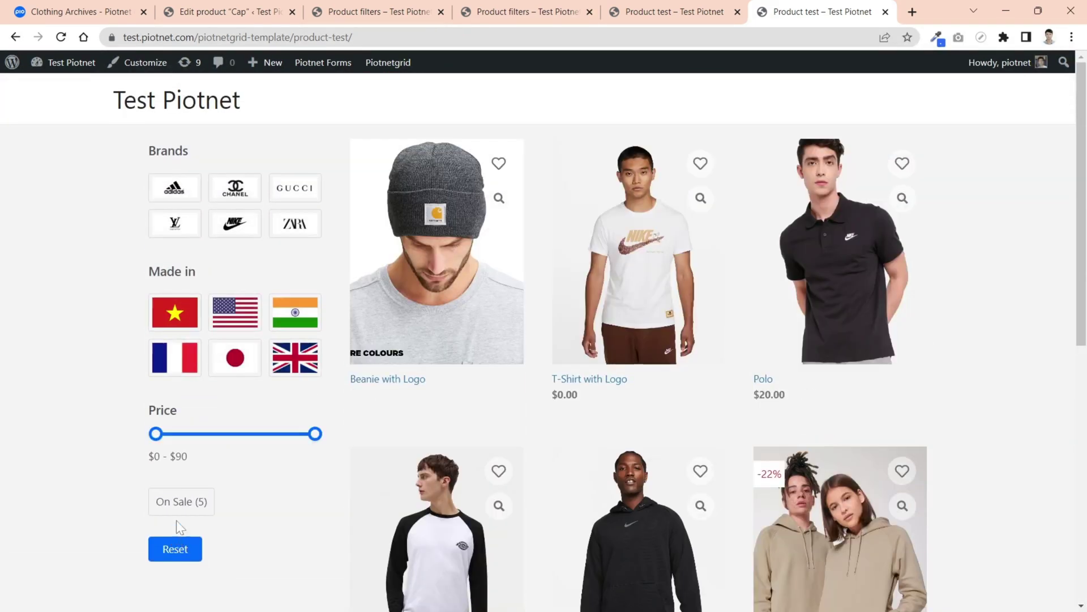
Try the Chanel and Gucci brand filters and the India origin filter, resetting between them.
click(241, 198)
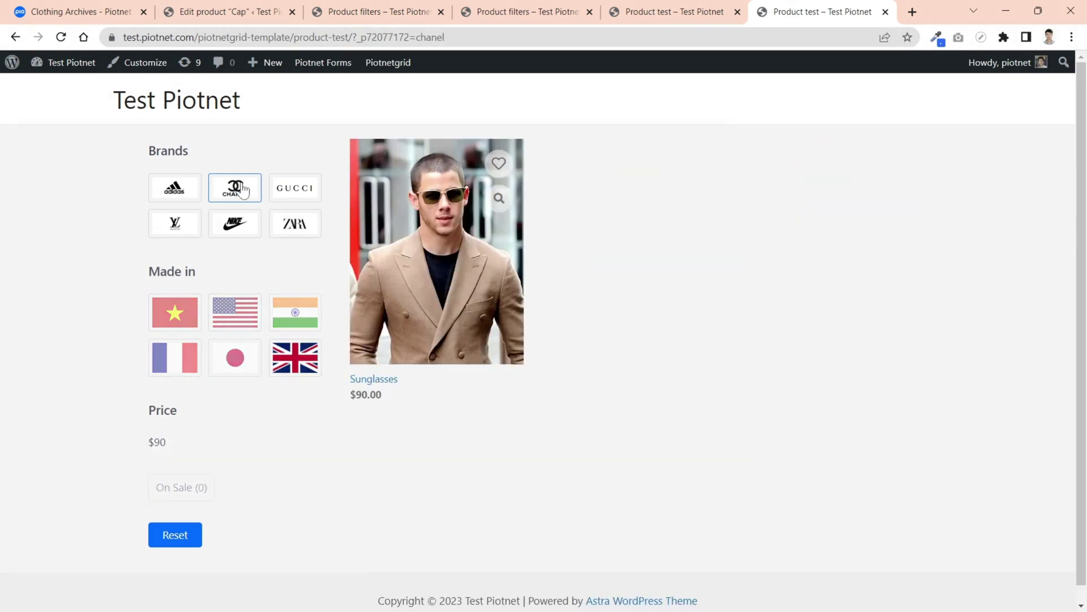
click(306, 199)
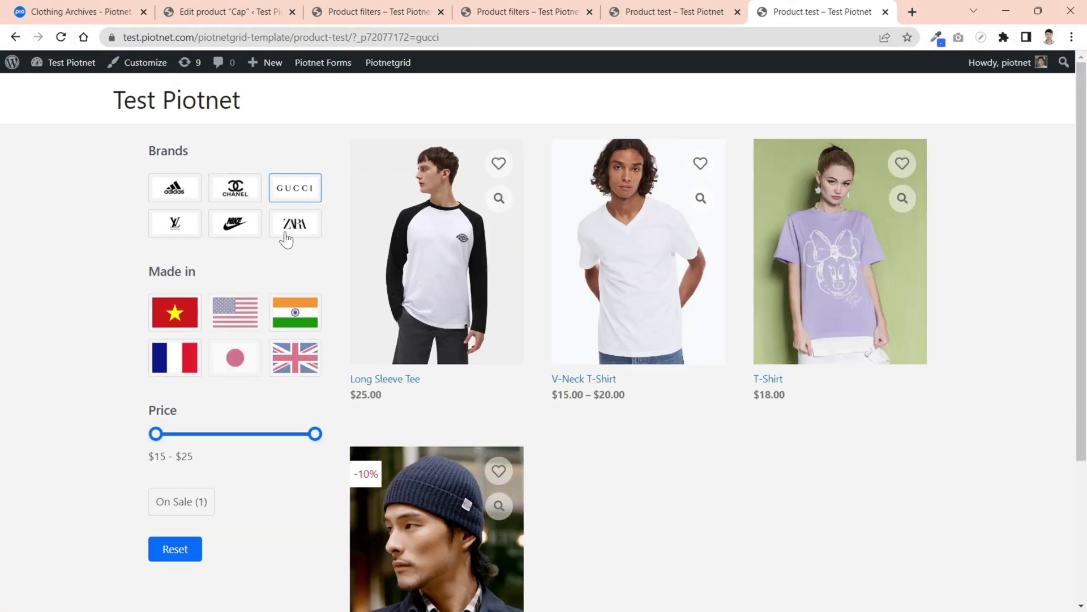
click(178, 554)
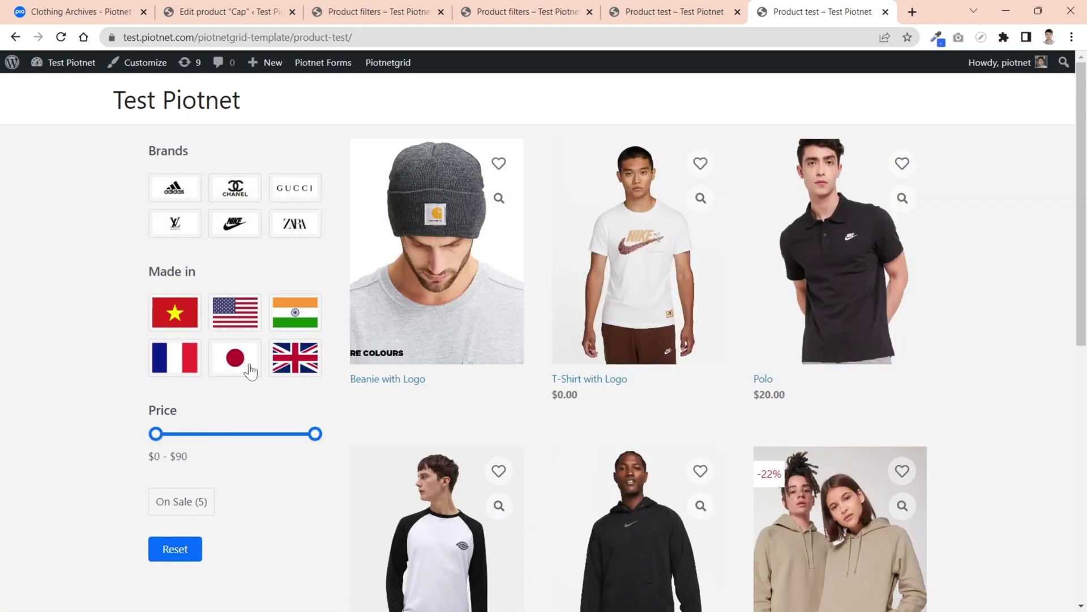
click(295, 312)
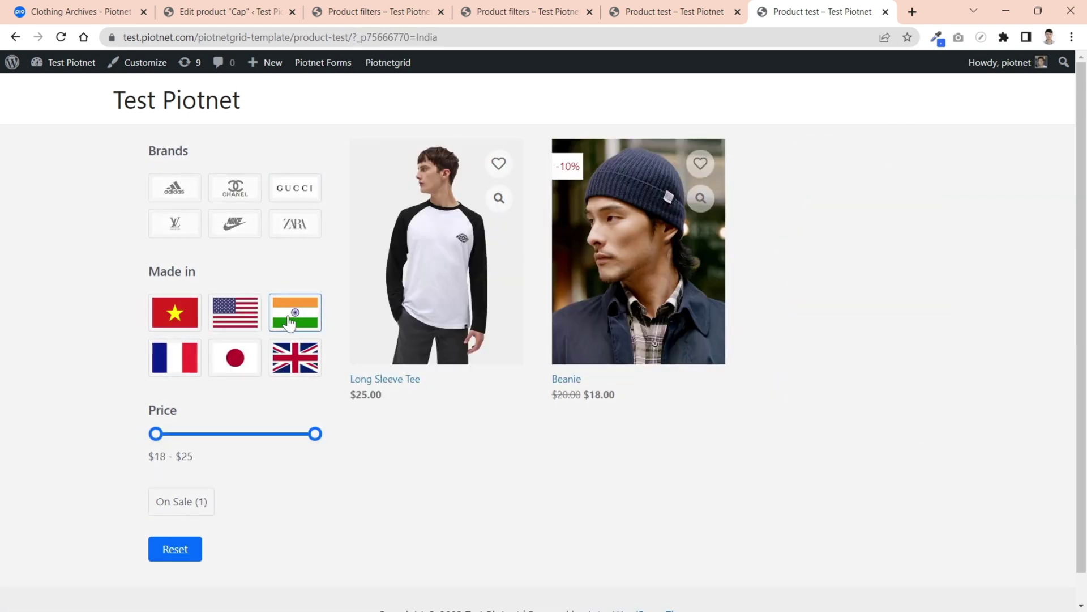
click(188, 549)
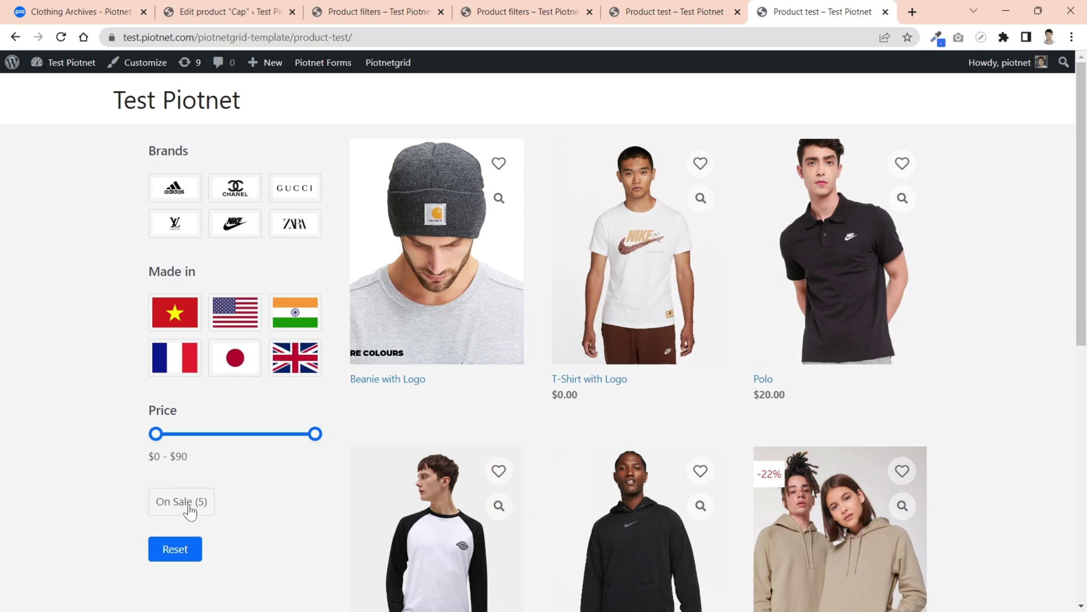
Filter to On Sale products, then reset so every product shows again.
click(190, 511)
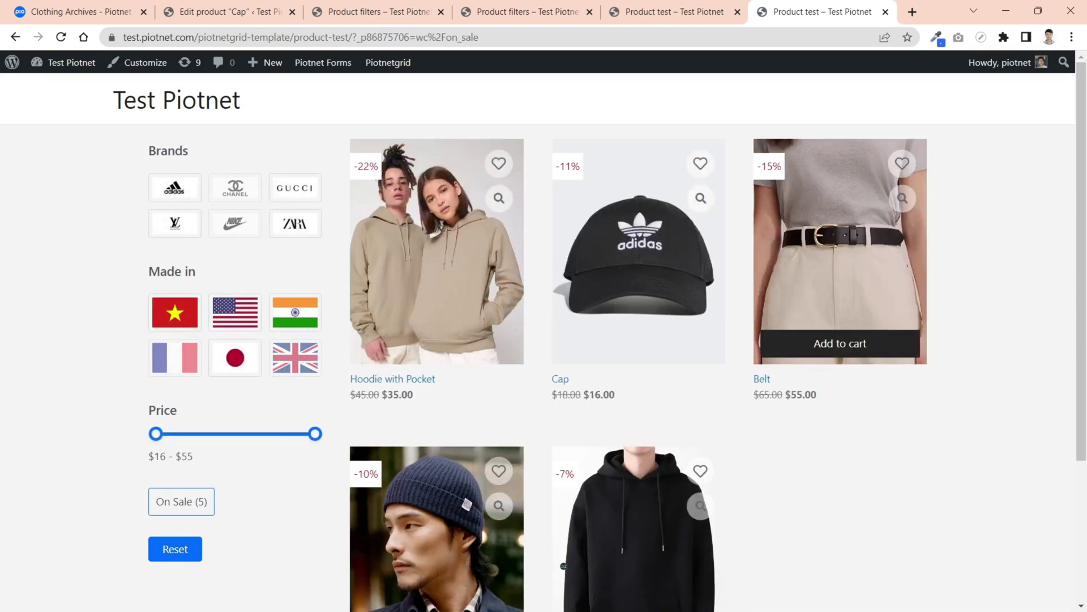
scroll(765, 171, down, 3)
scroll(759, 187, up, 1)
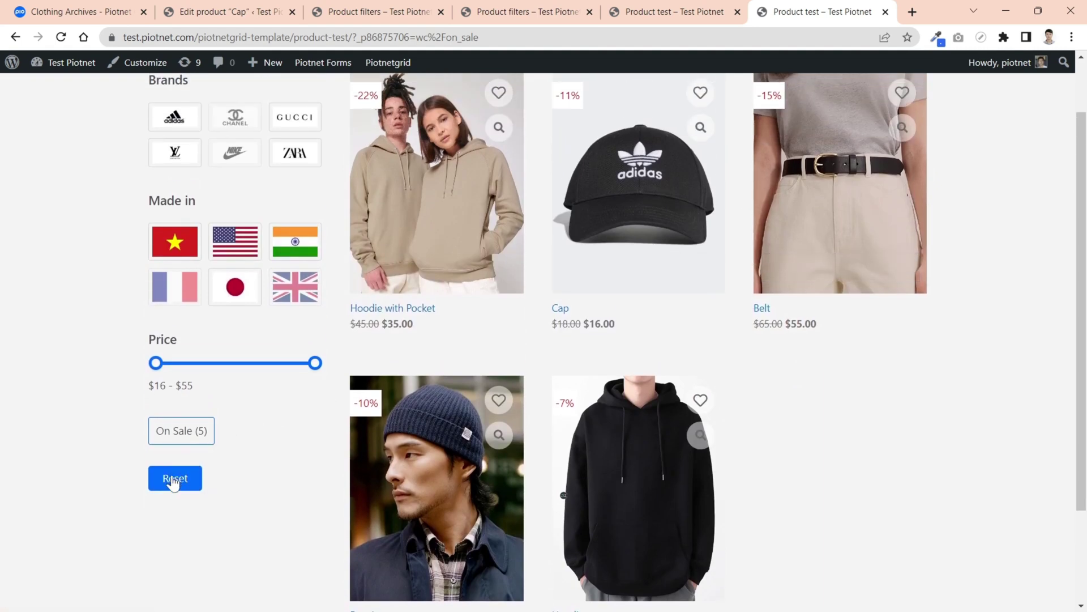
click(173, 482)
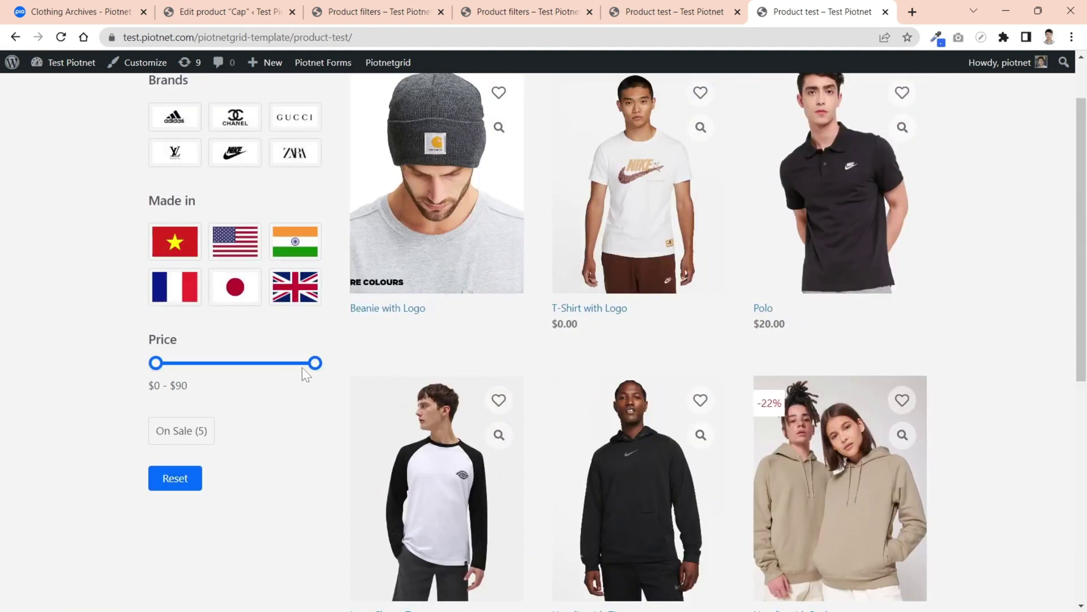
scroll(396, 339, down, 6)
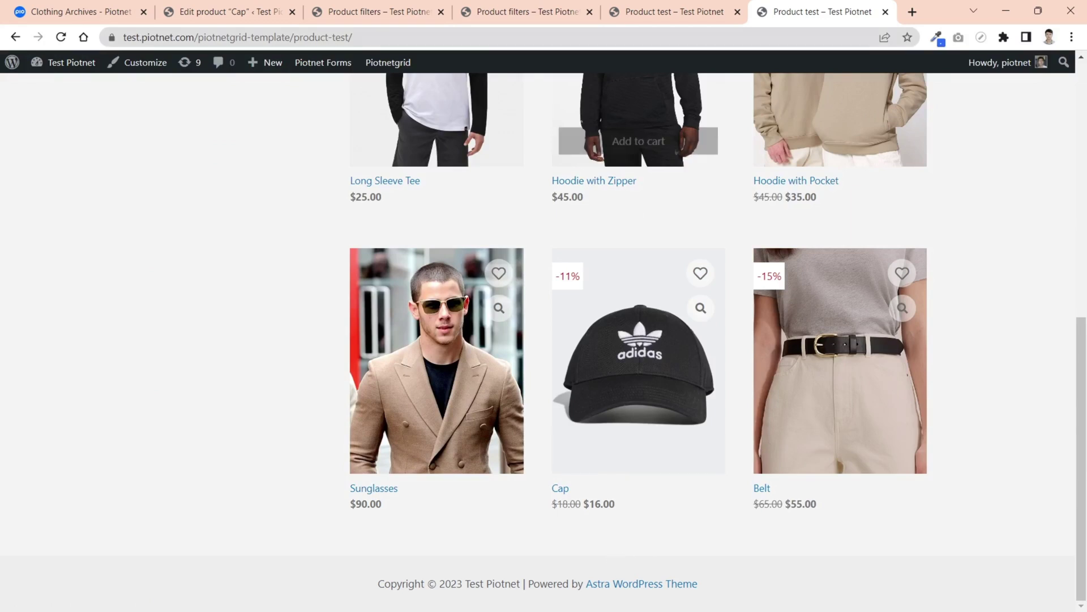
Import the Facet 5 pagination demo from Piotnet Grid's facet demos.
click(69, 64)
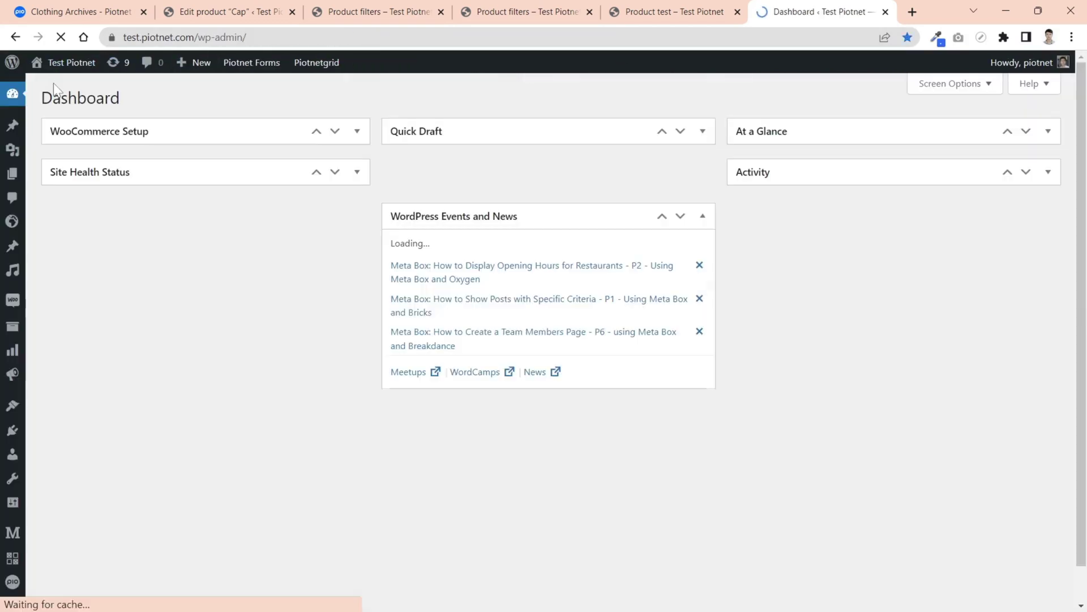
scroll(12, 510, down, 1)
mouse_move(12, 567)
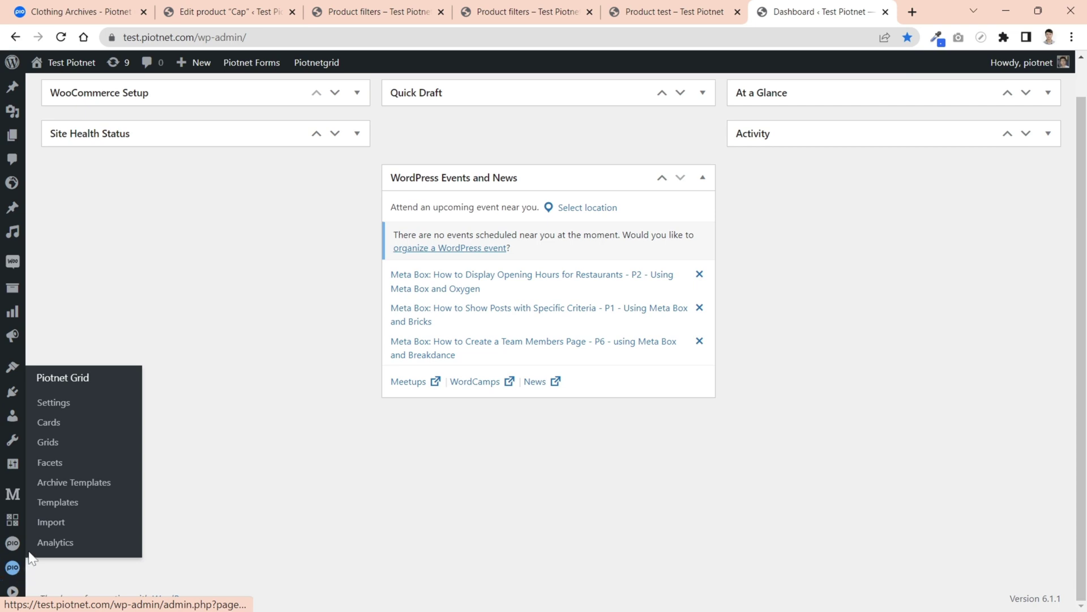
click(50, 463)
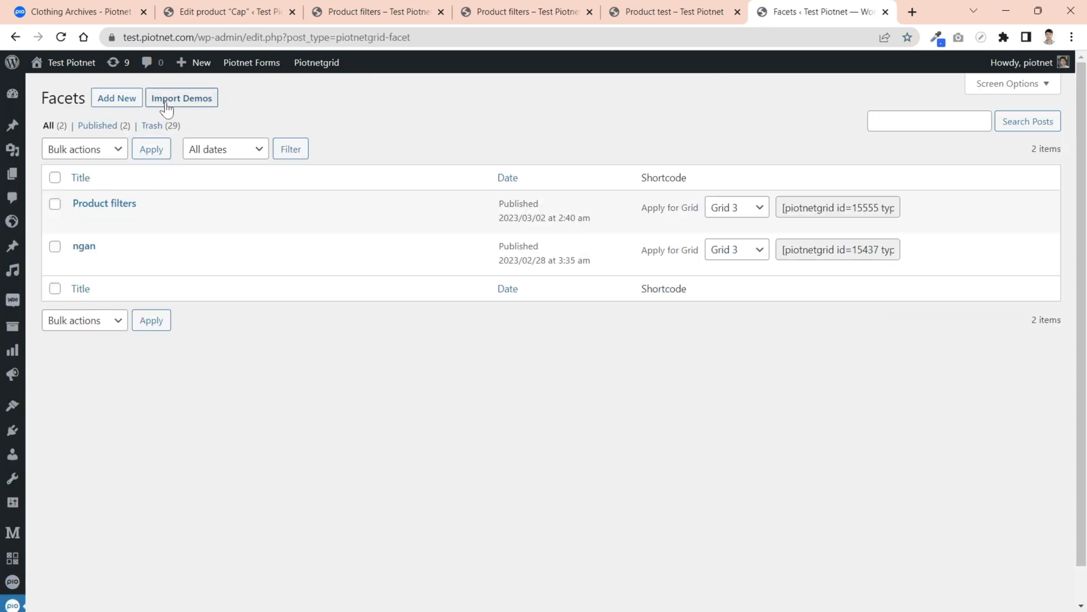
click(166, 104)
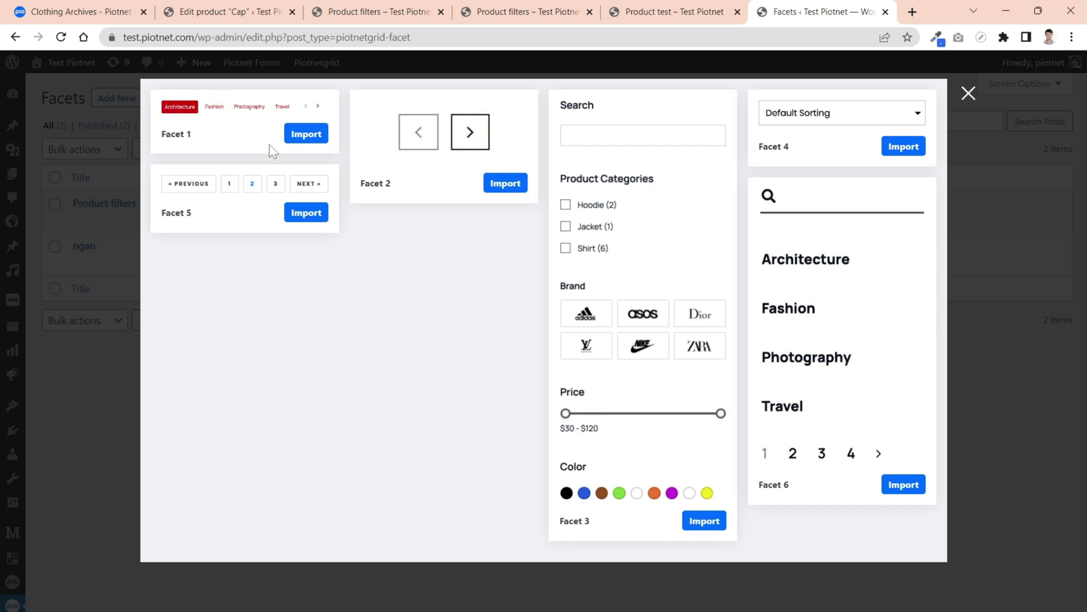
click(306, 217)
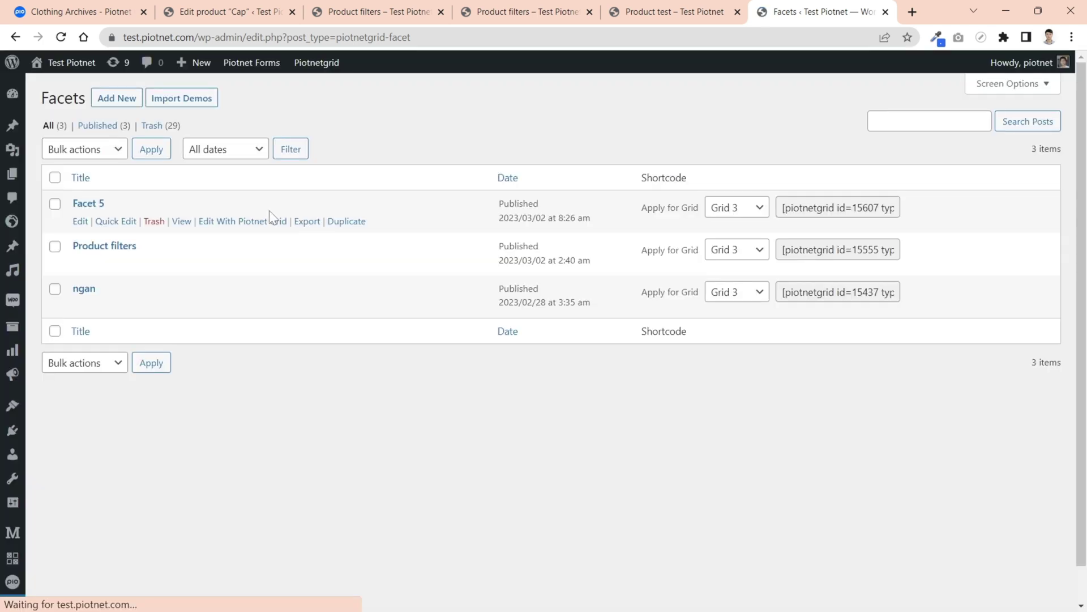
Open Facet 5 in the builder and inspect its pagination facet settings.
click(224, 221)
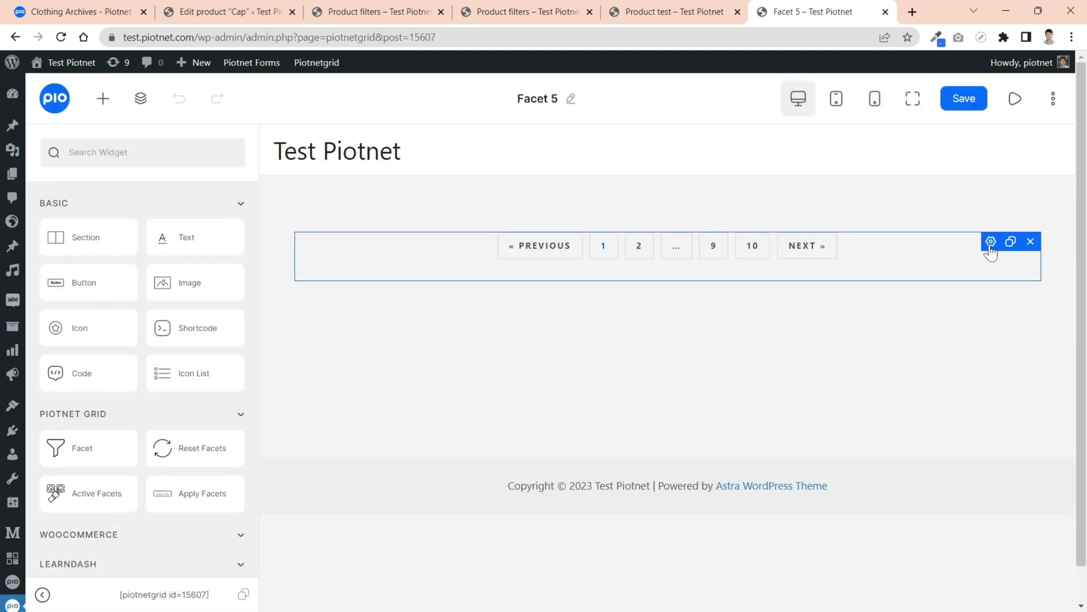
click(990, 244)
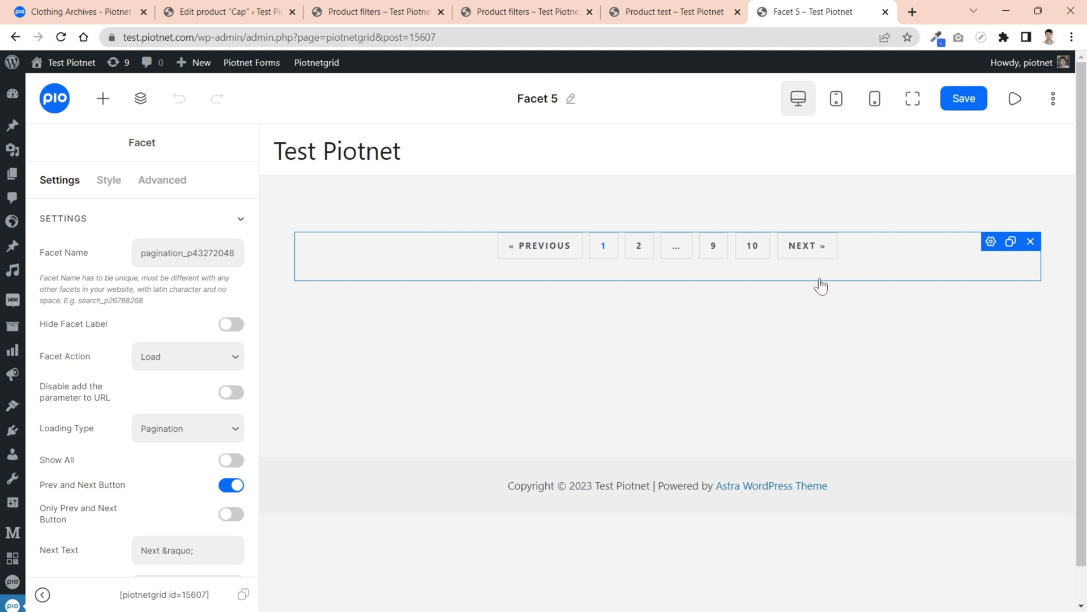
scroll(794, 286, down, 1)
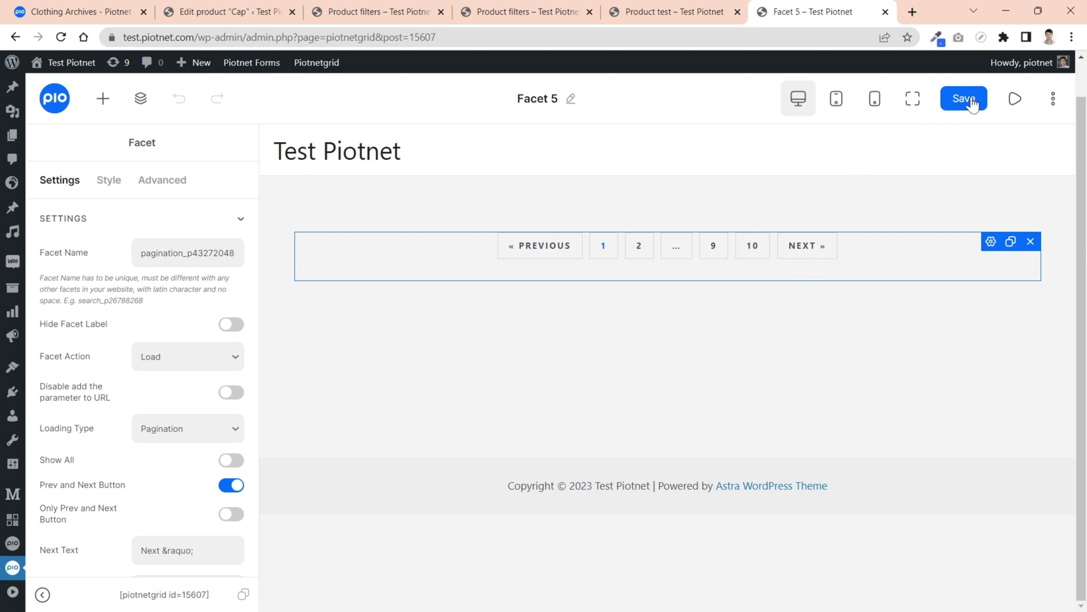
Return to the Product test builder and reload it.
click(668, 11)
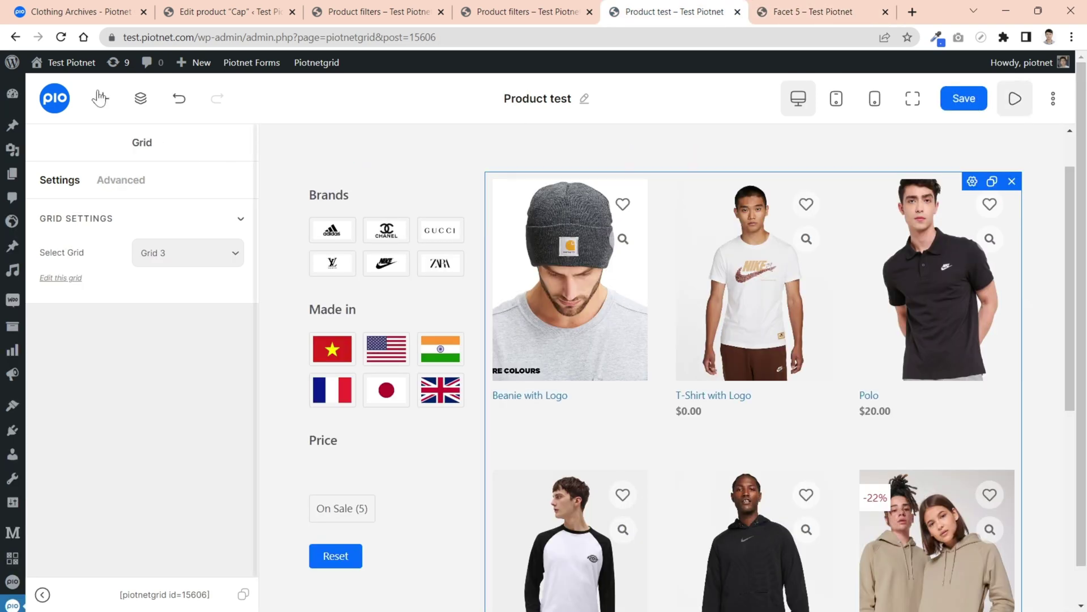
click(61, 37)
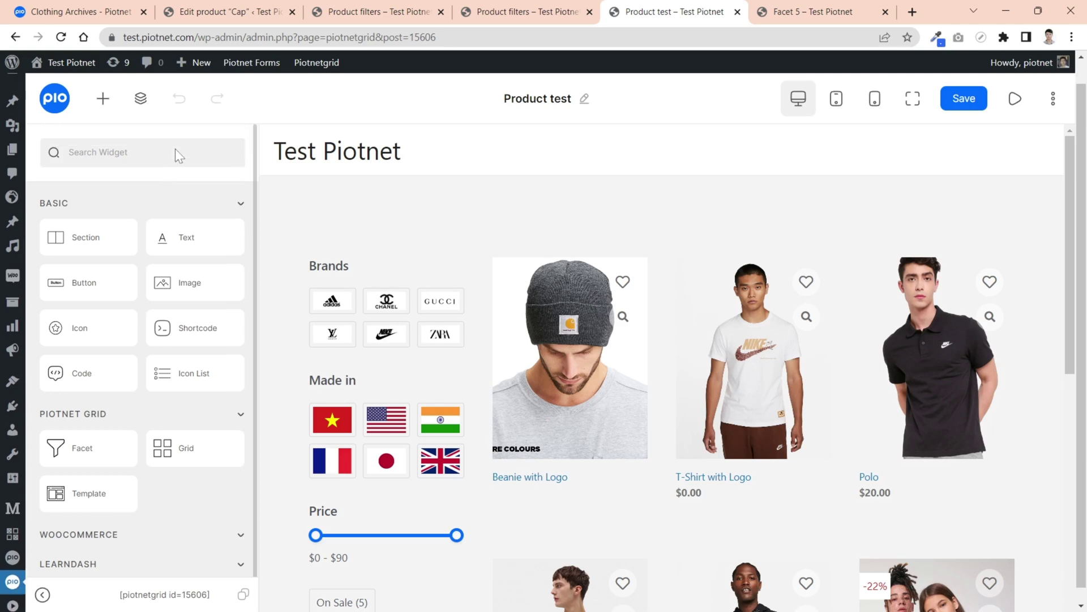
scroll(709, 296, down, 2)
scroll(709, 296, down, 8)
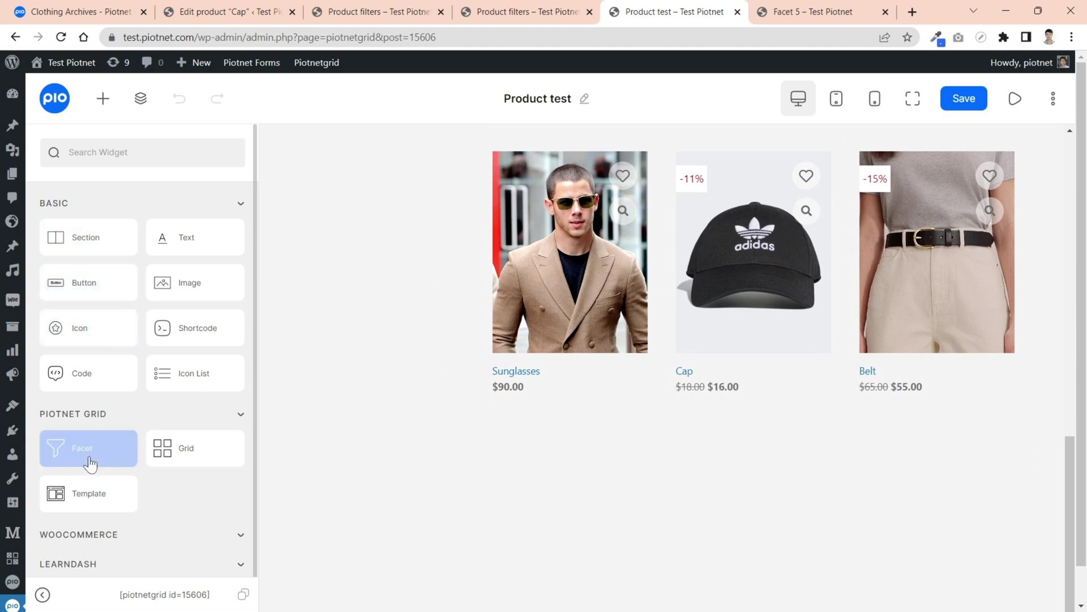
Add a Facet widget below the product grid using Facet 5, applied to Grid 3.
drag(91, 456, 706, 458)
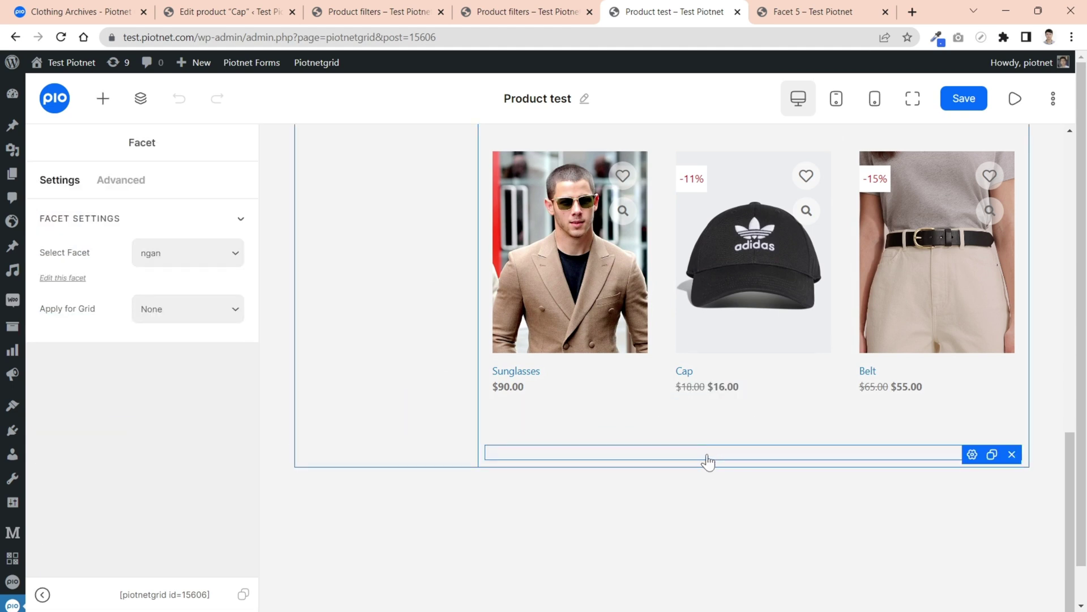
click(210, 264)
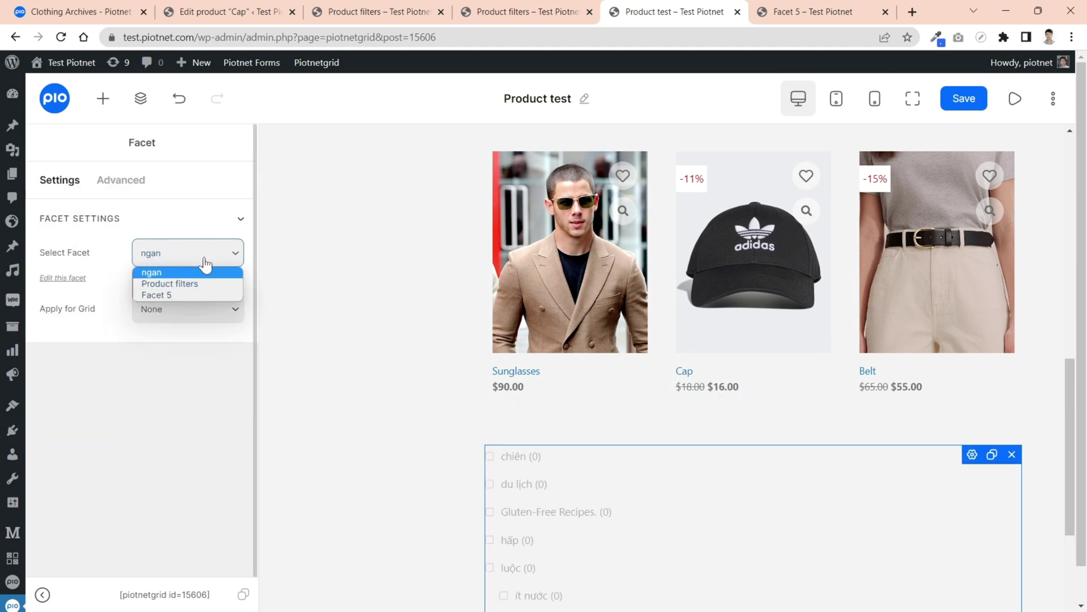
click(176, 294)
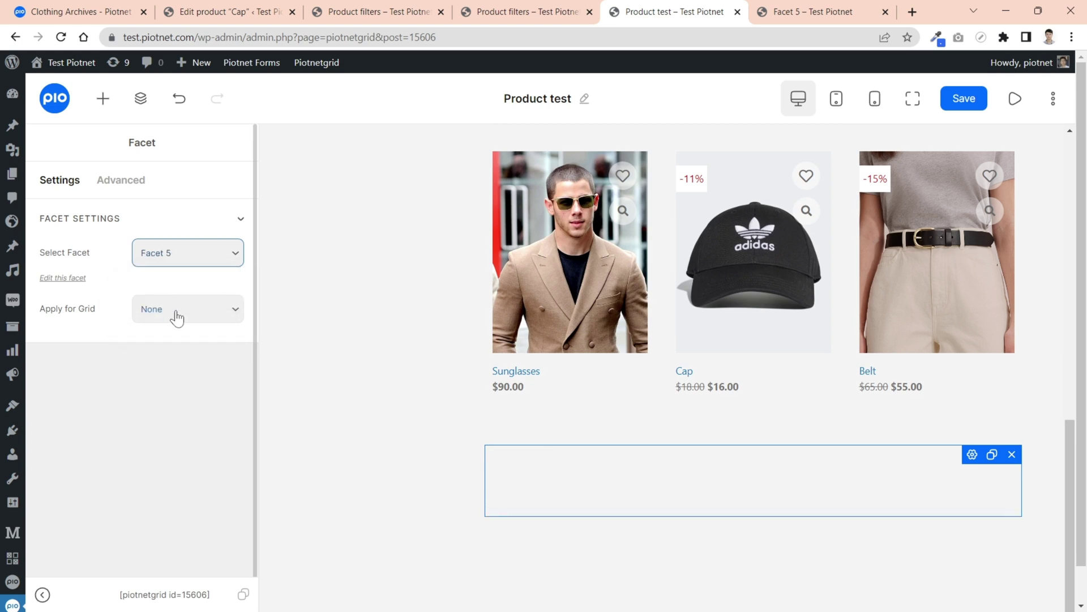
click(176, 317)
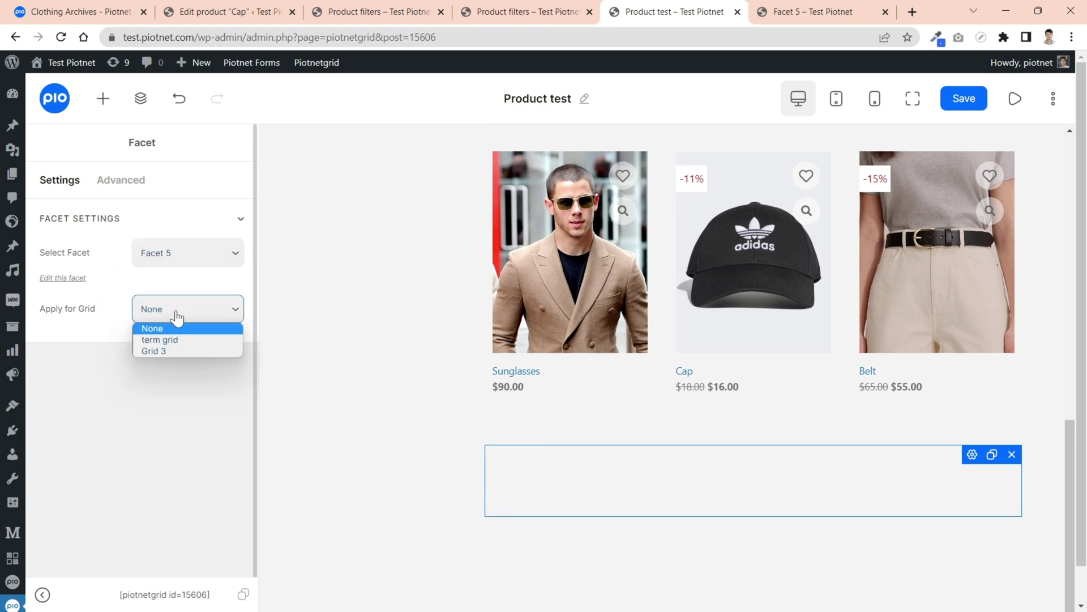
click(173, 350)
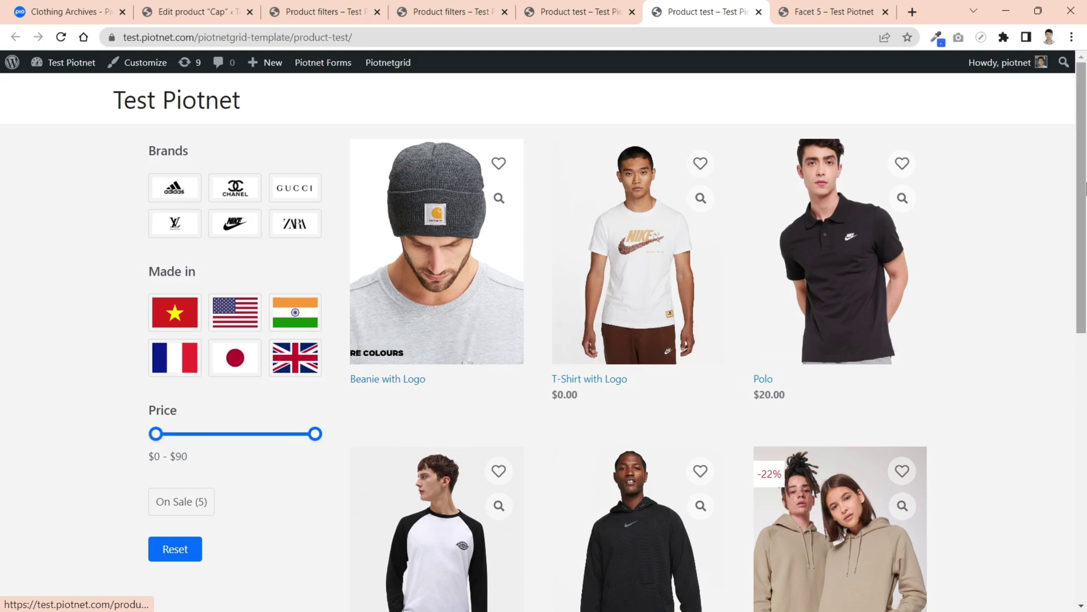
Scroll to the pagination and go to page 2, showing Beanie, T-Shirt and Hoodie with Logo.
drag(1083, 218, 1086, 484)
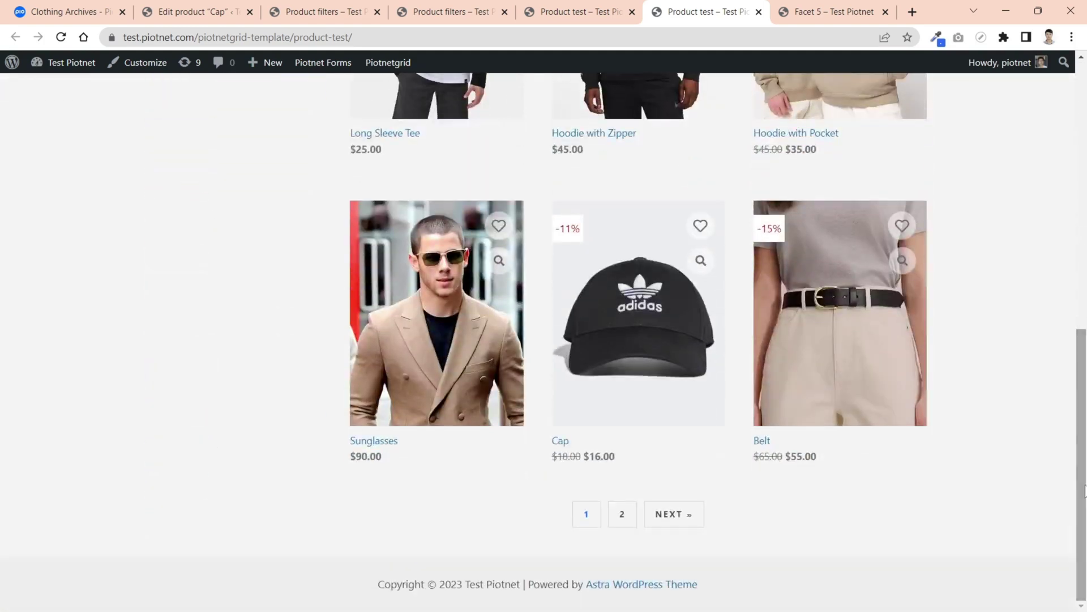
click(623, 516)
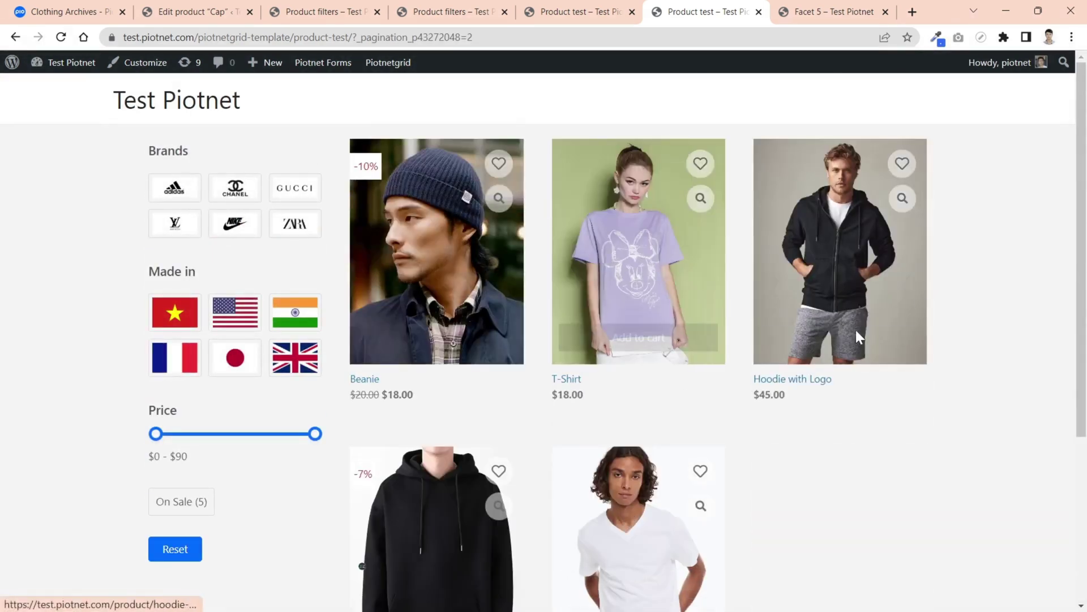
scroll(1036, 277, down, 1)
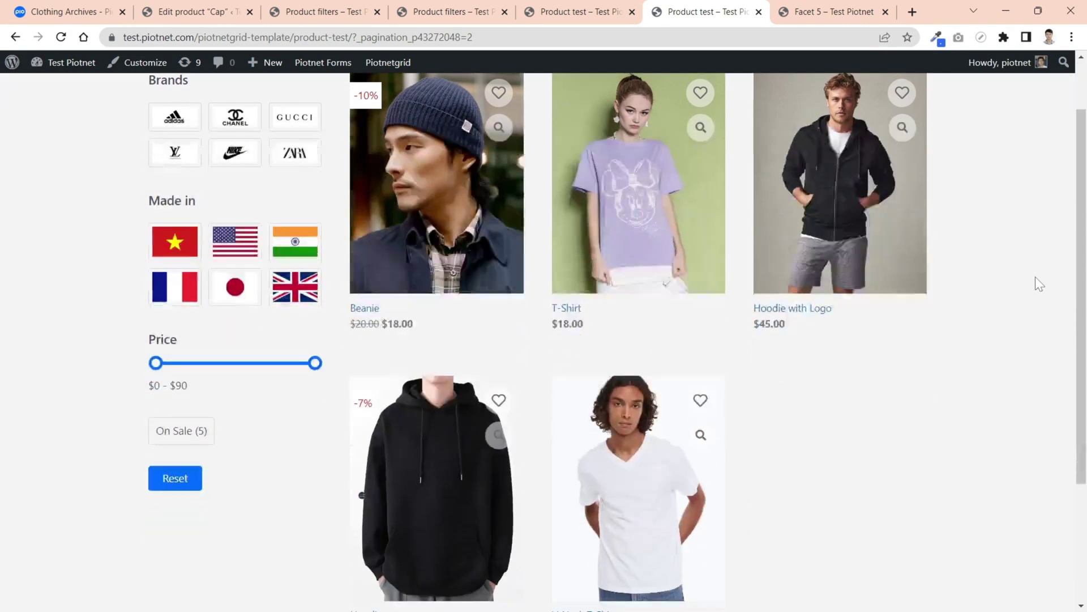
scroll(1035, 276, up, 1)
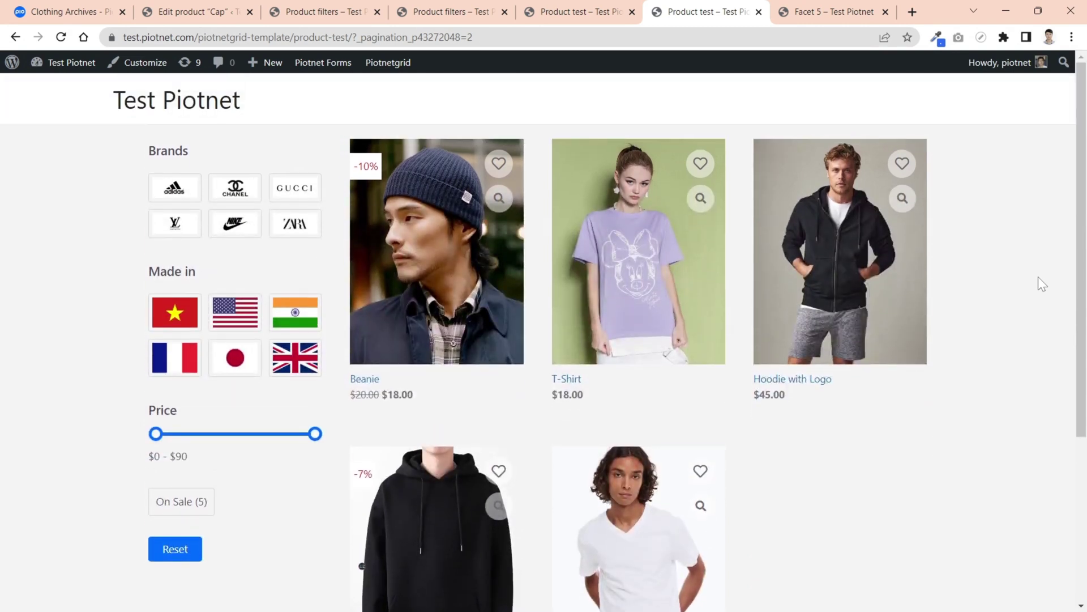